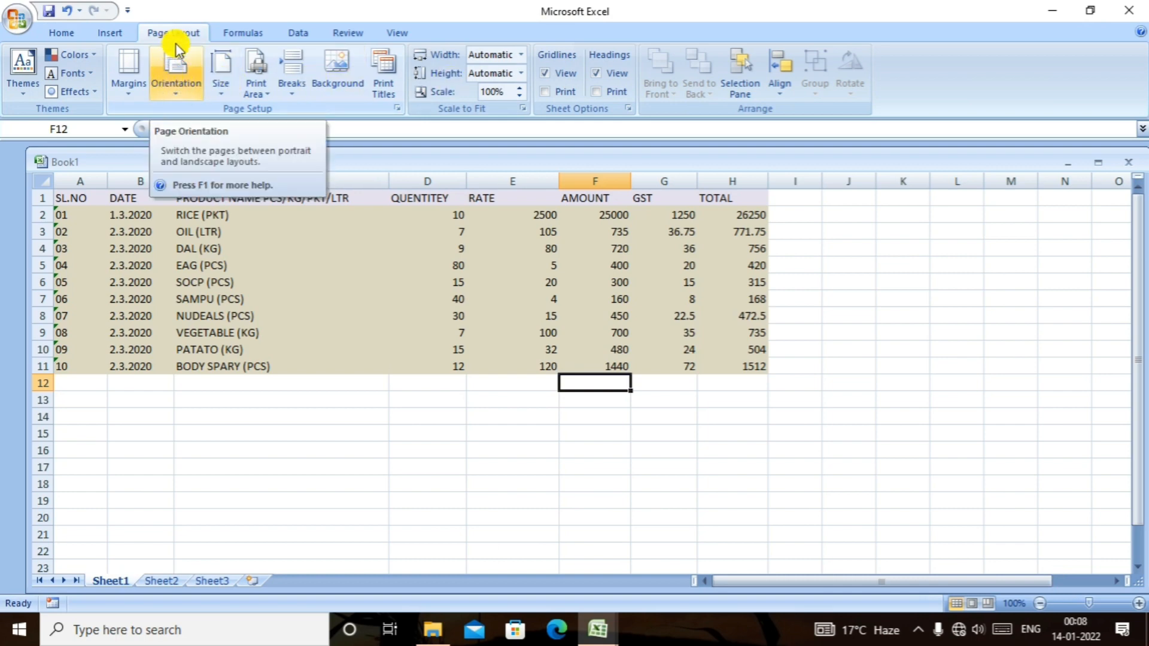
# Apply the Opulent theme to the workbook and change its theme colors to Paper.
pyautogui.click(94, 197)
pyautogui.moveTo(94, 197); pyautogui.dragTo(192, 197)
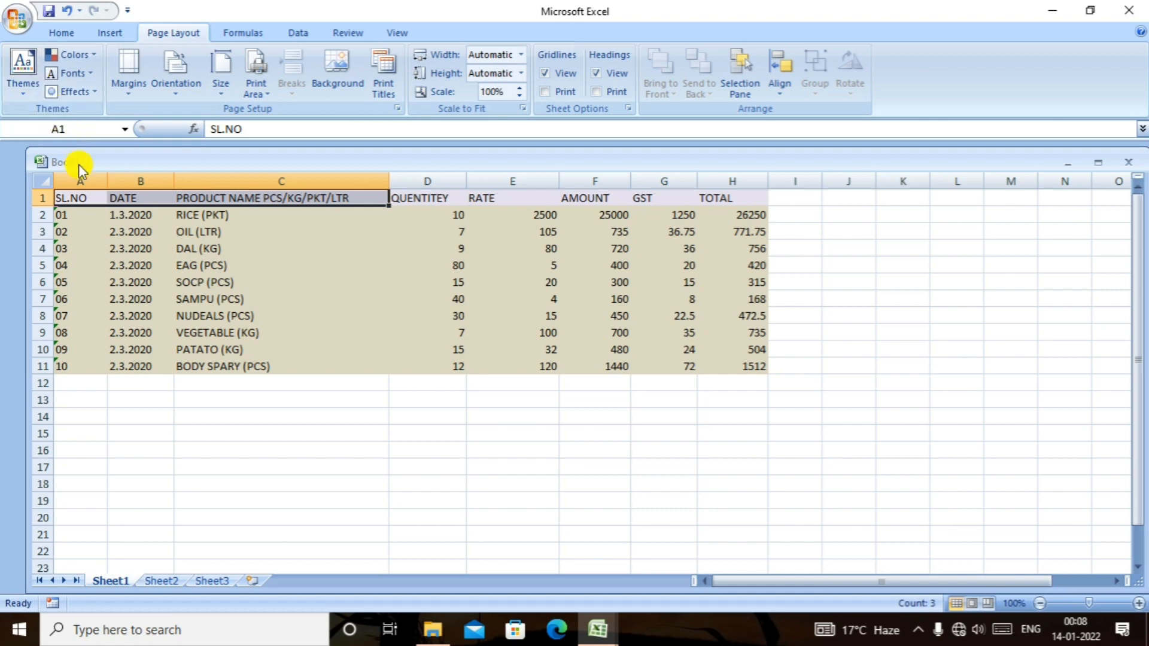
pyautogui.moveTo(75, 203); pyautogui.dragTo(720, 200)
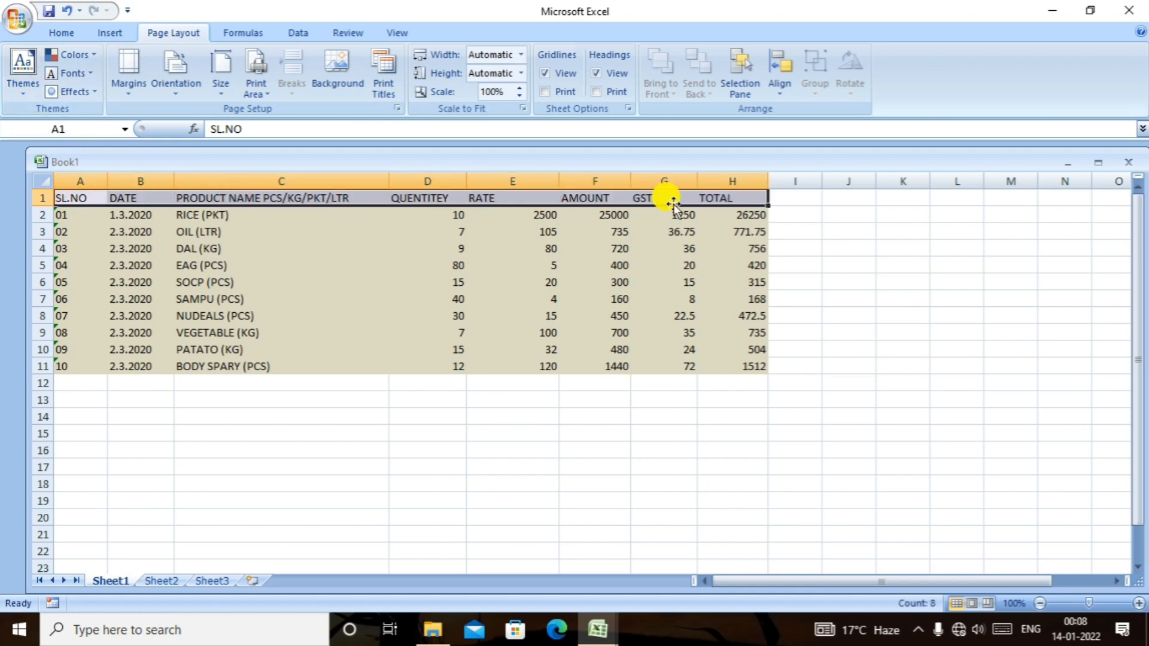
pyautogui.click(20, 87)
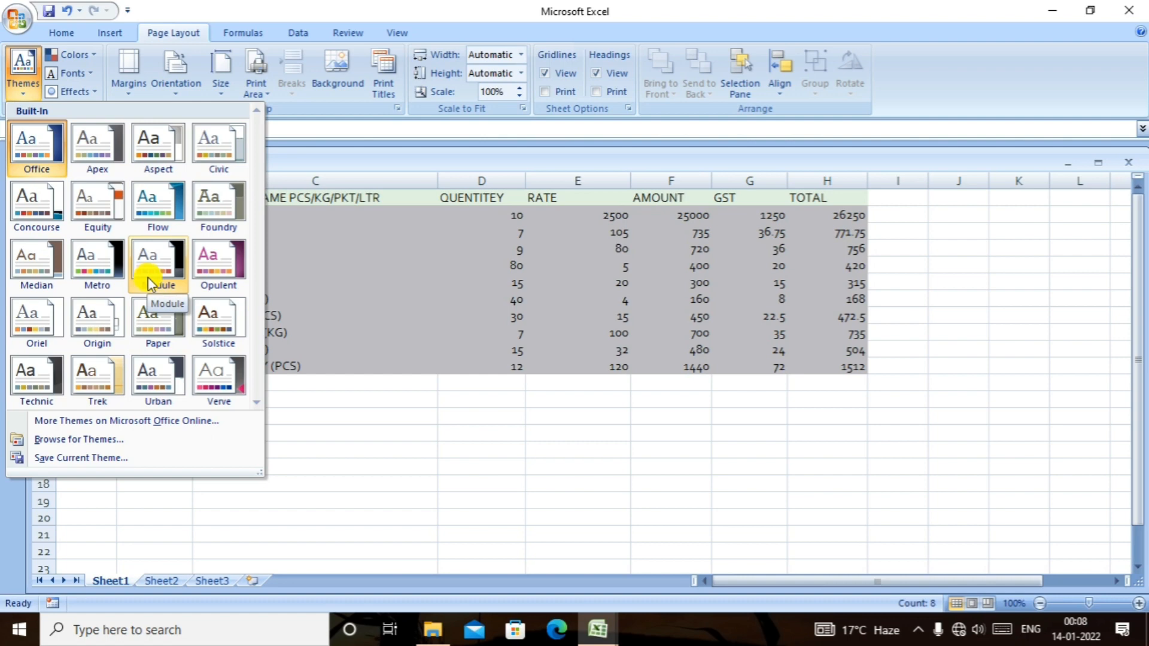
pyautogui.click(205, 275)
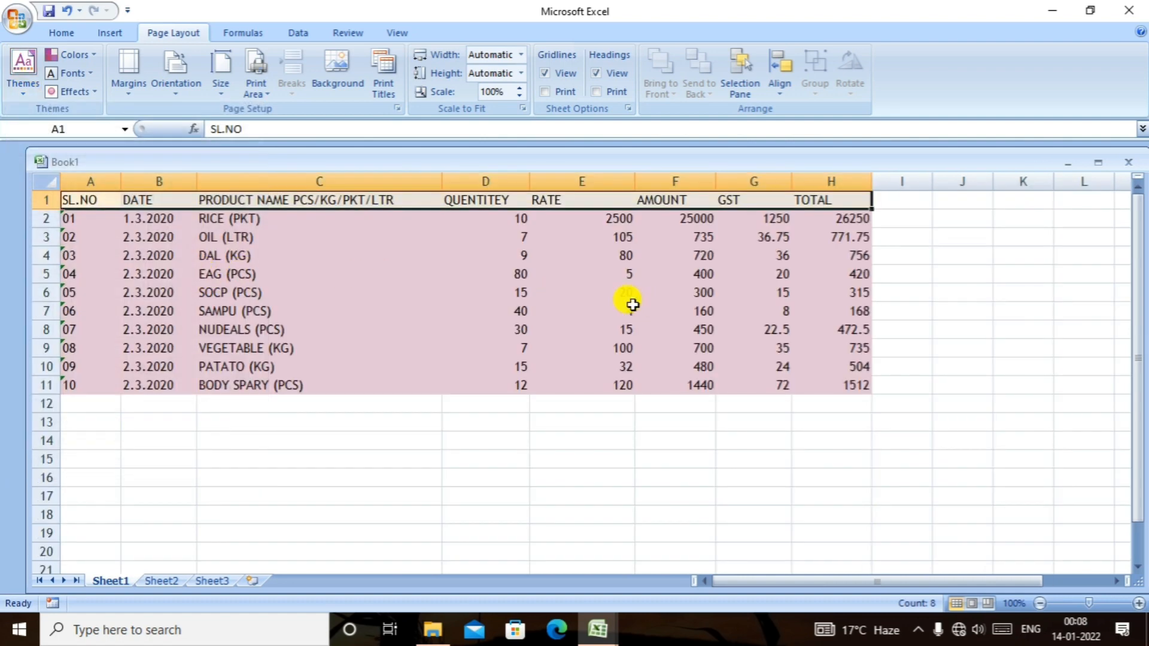
pyautogui.click(97, 61)
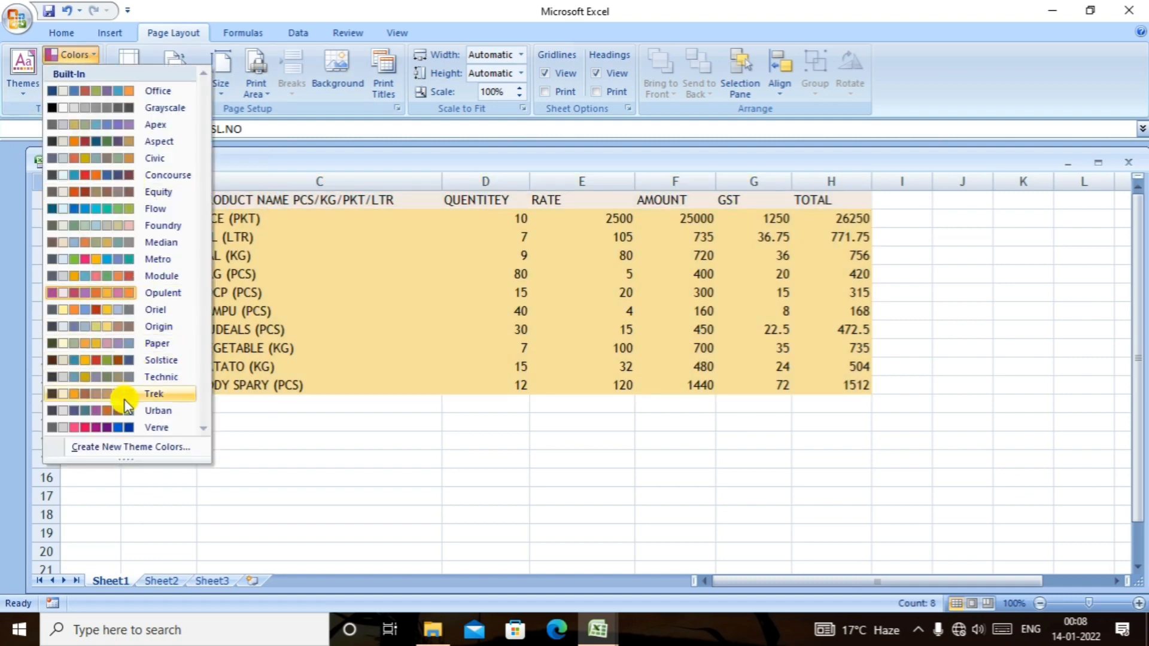
pyautogui.click(122, 351)
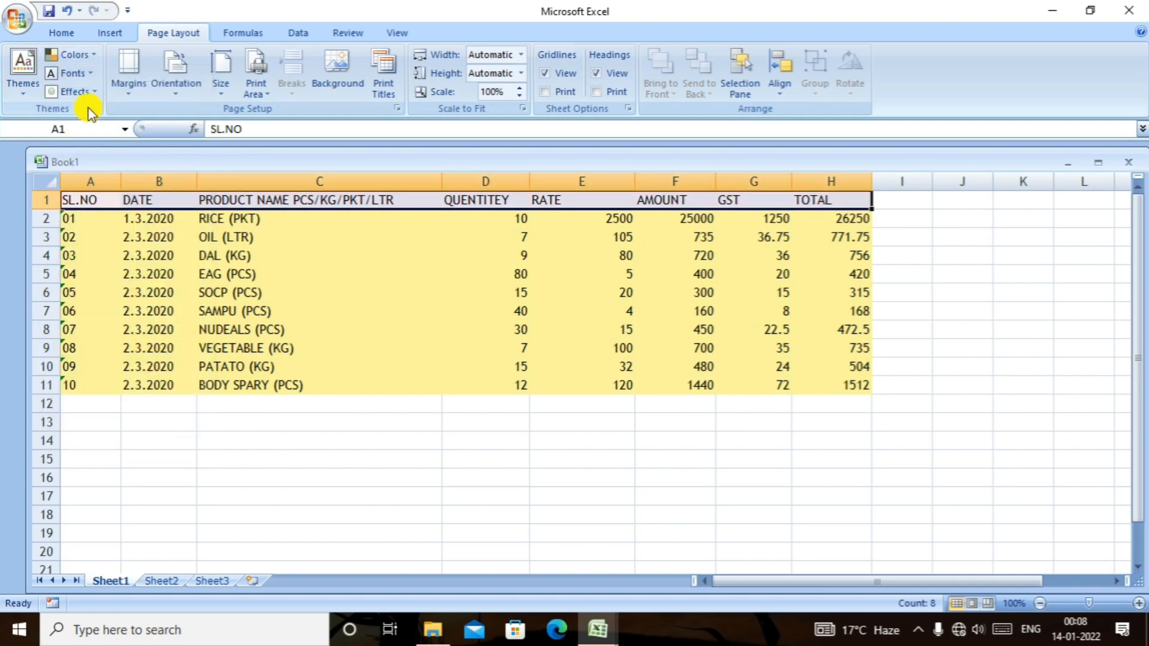
# Set the theme fonts to Office Classic 2 and the theme effects to Equity.
pyautogui.click(89, 85)
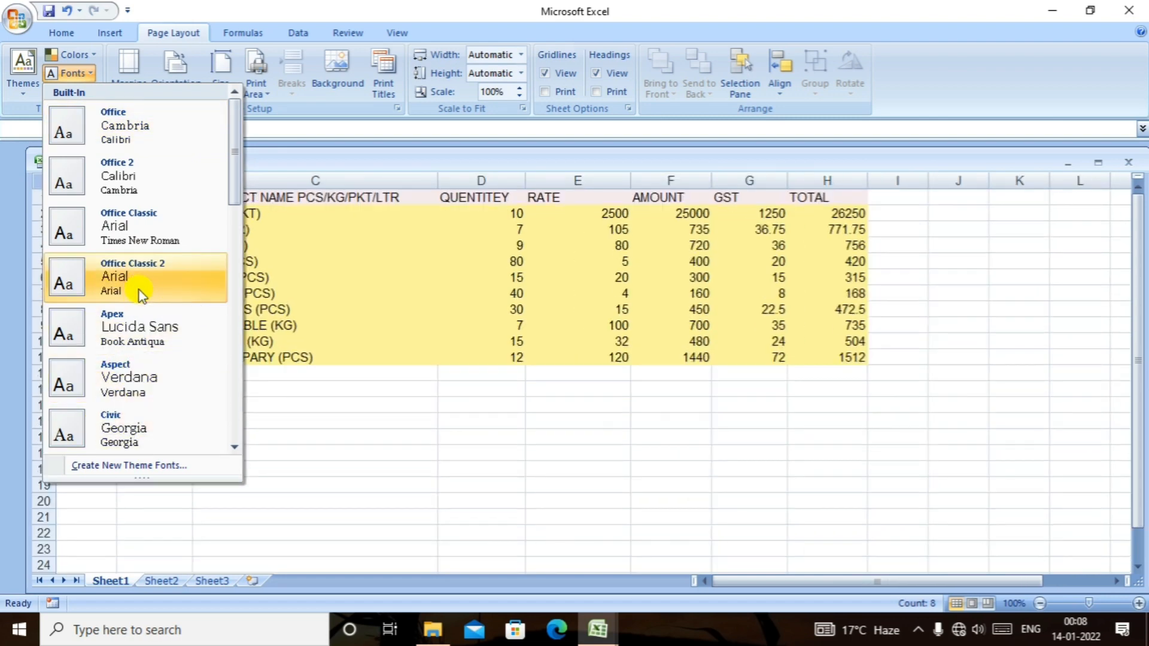
pyautogui.click(142, 293)
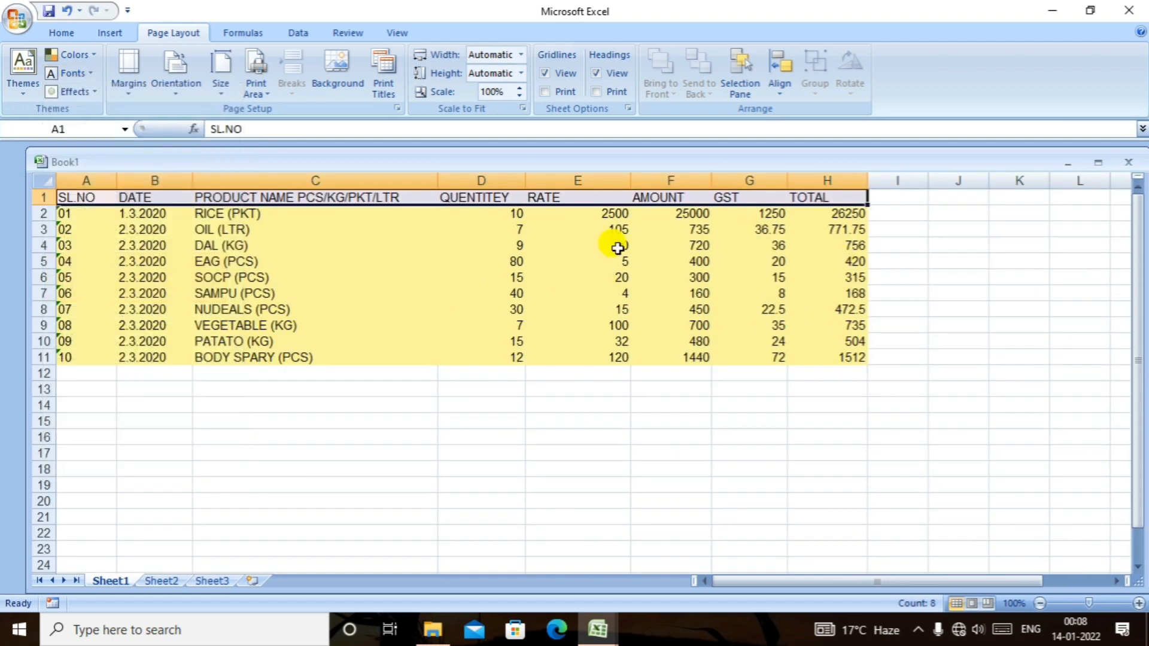
pyautogui.click(88, 94)
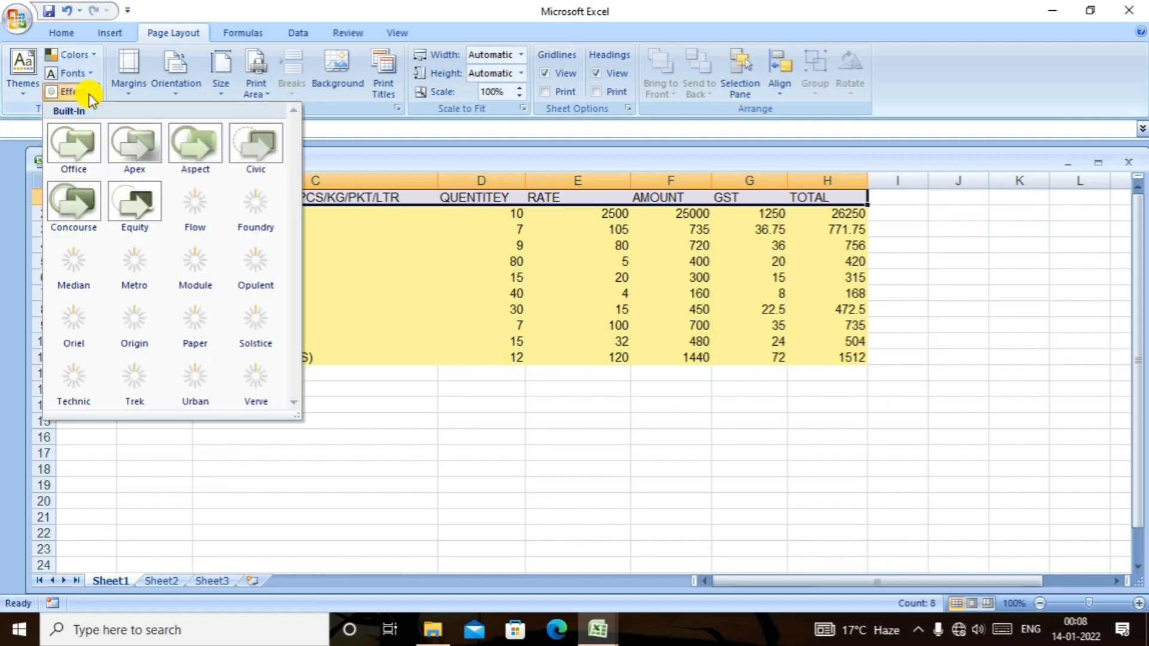
pyautogui.click(145, 214)
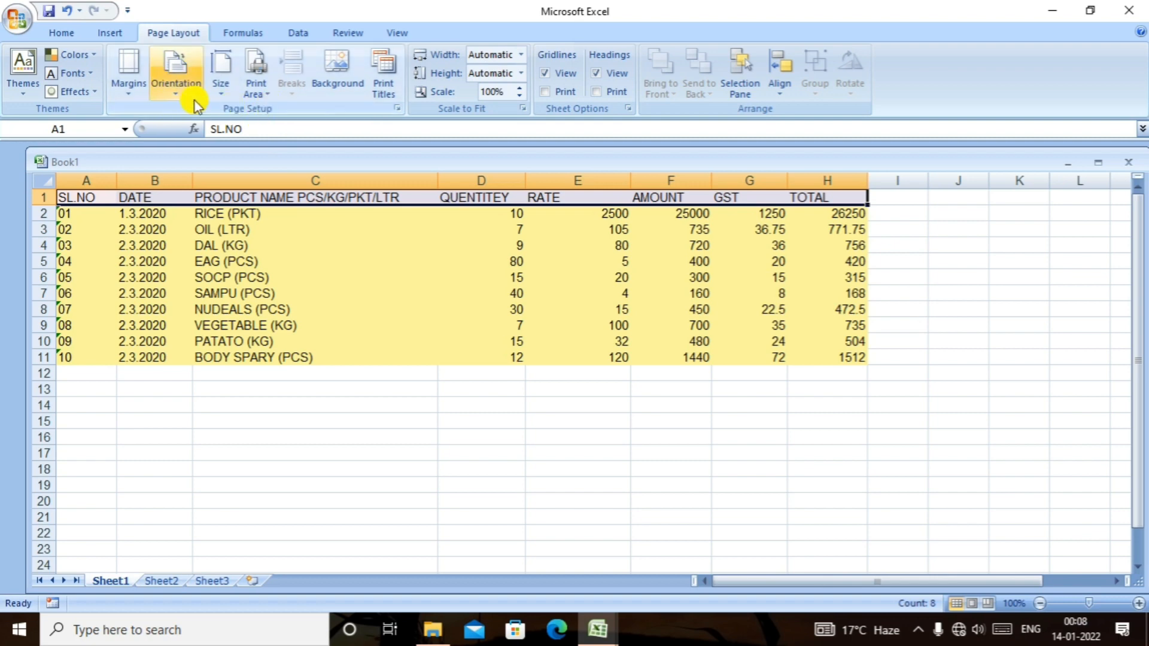
# Look through both pages of the product table in print preview, then return to the sheet.
pyautogui.click(938, 303)
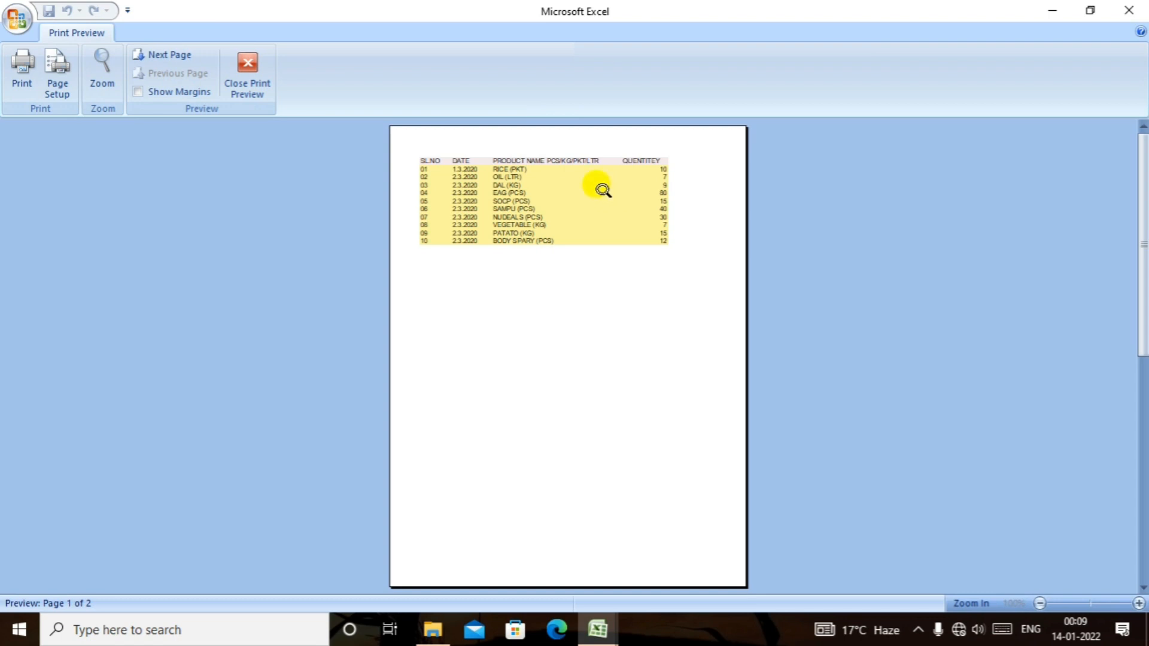
pyautogui.scroll(-1, 644, 181)
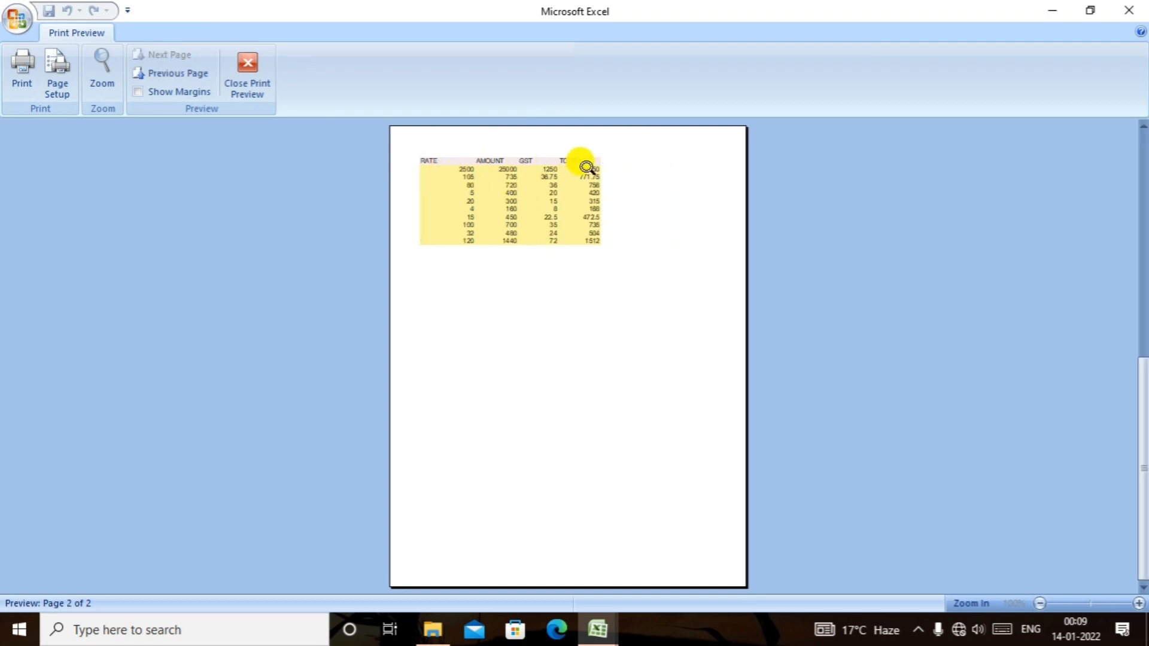
pyautogui.click(255, 90)
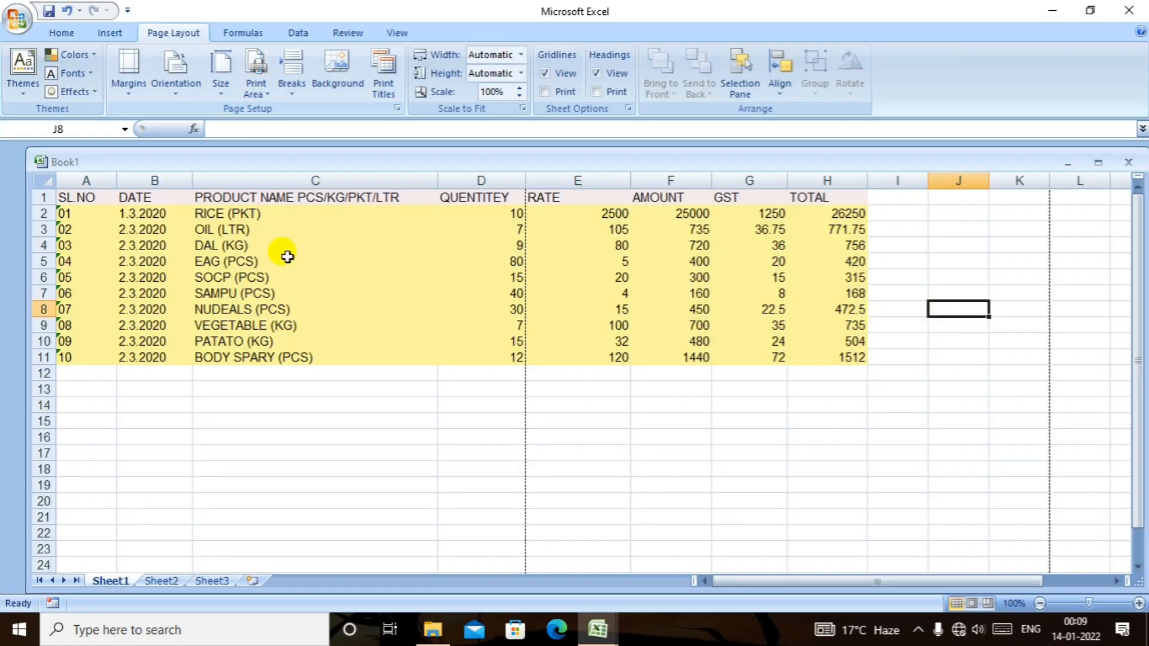
# Apply the Wide preset to the sheet's page margins.
pyautogui.click(281, 276)
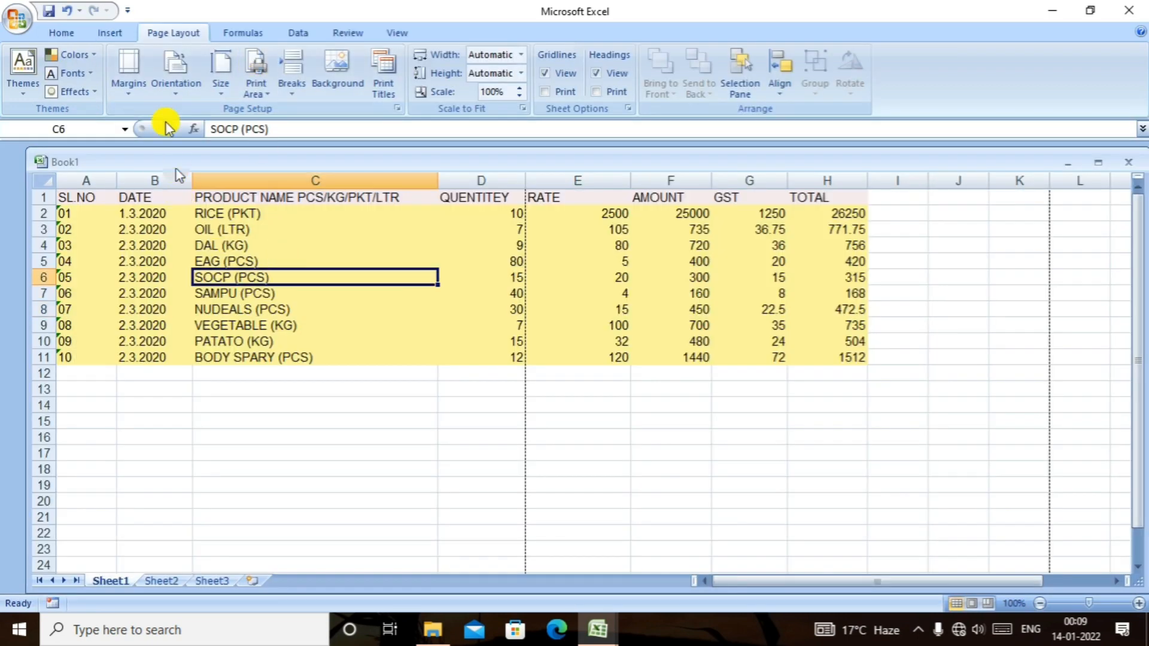
pyautogui.click(141, 92)
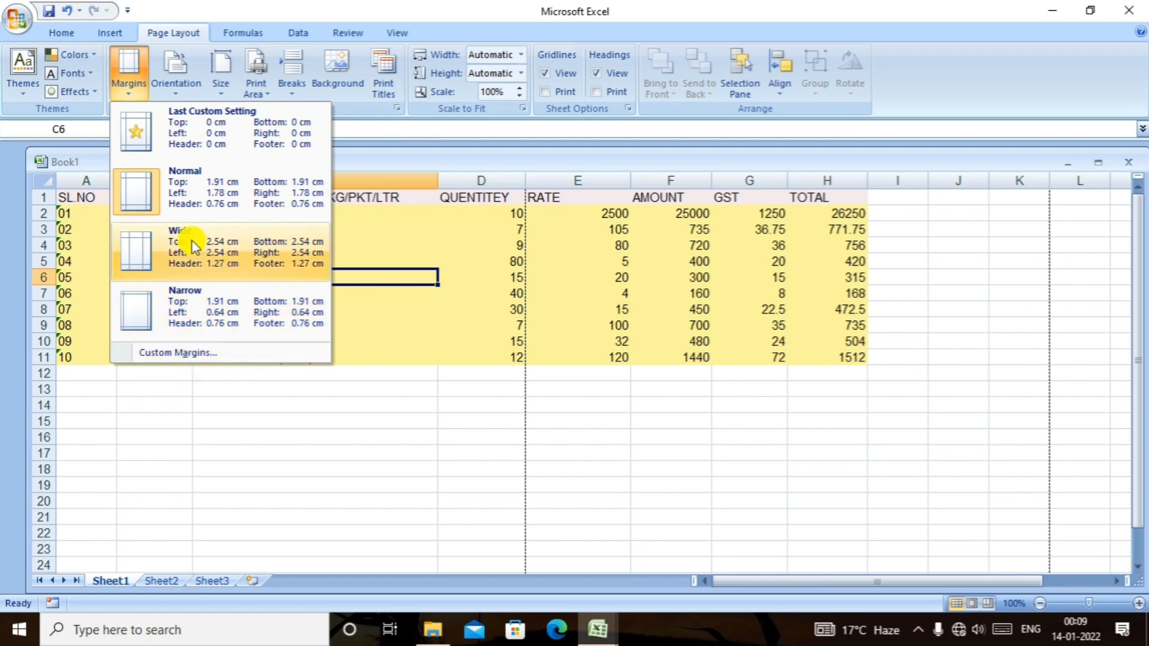
pyautogui.click(194, 256)
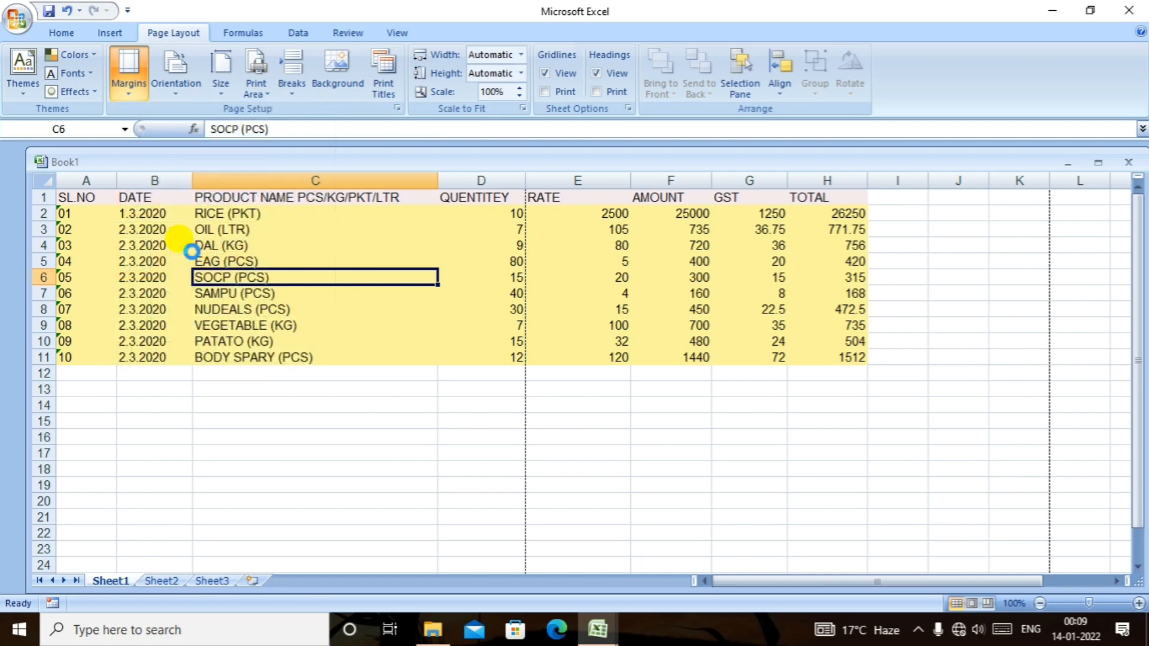
# Set custom page margins of 0 cm for the left, top and header.
pyautogui.click(130, 88)
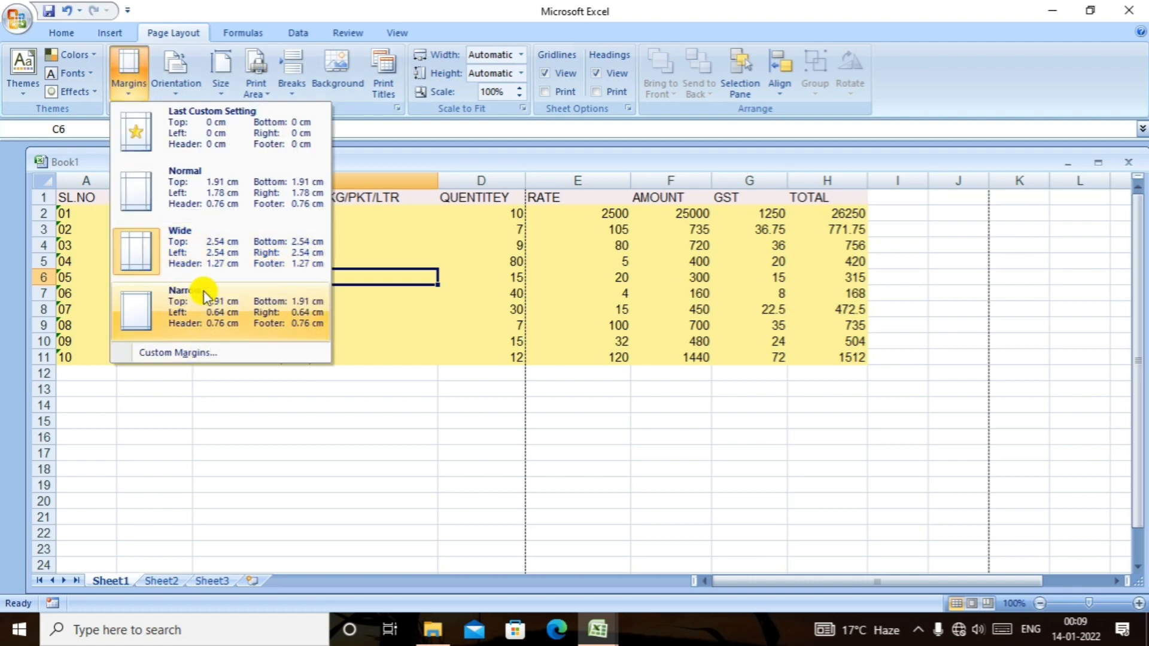
pyautogui.click(183, 355)
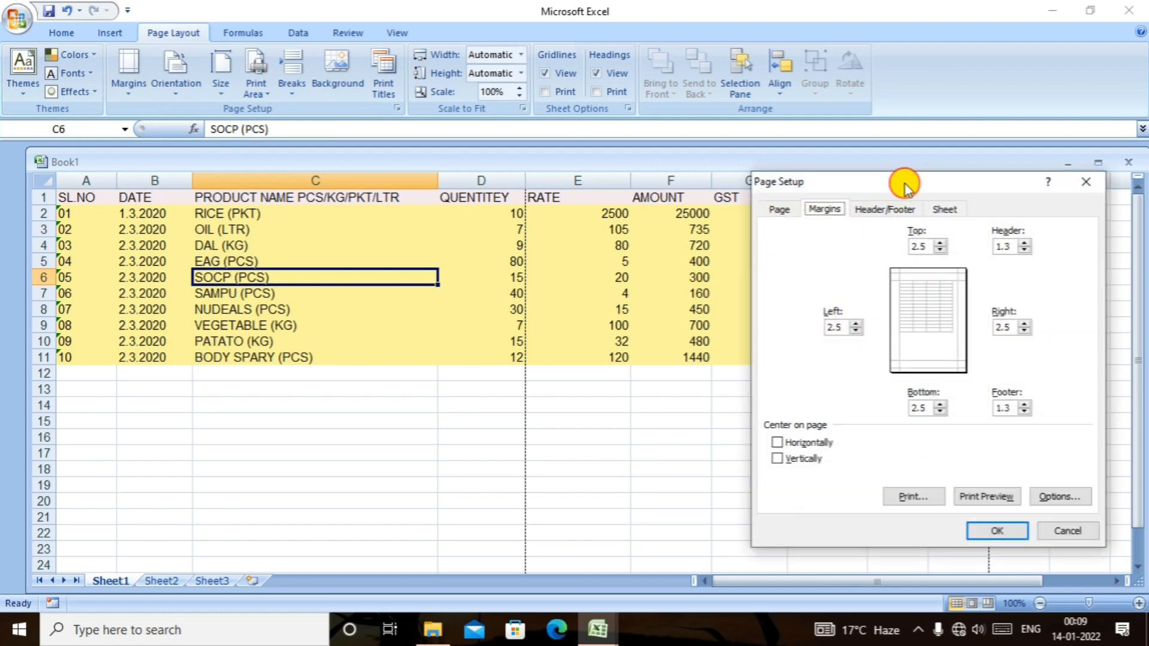
pyautogui.moveTo(834, 180); pyautogui.dragTo(560, 179)
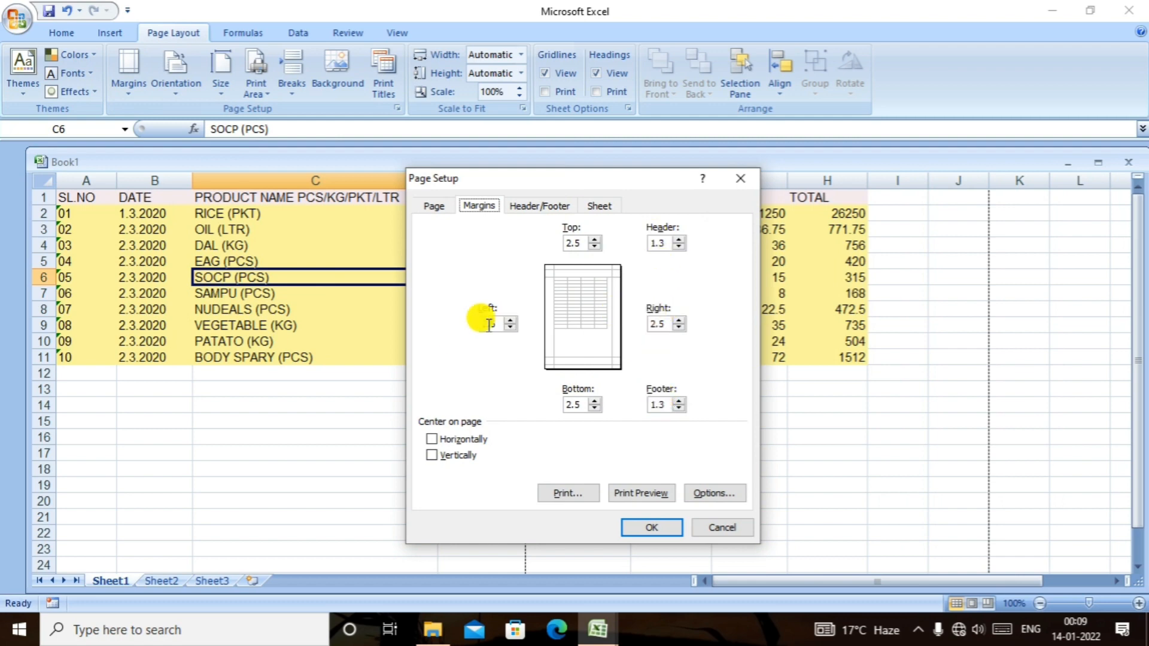
pyautogui.moveTo(496, 323); pyautogui.dragTo(475, 324)
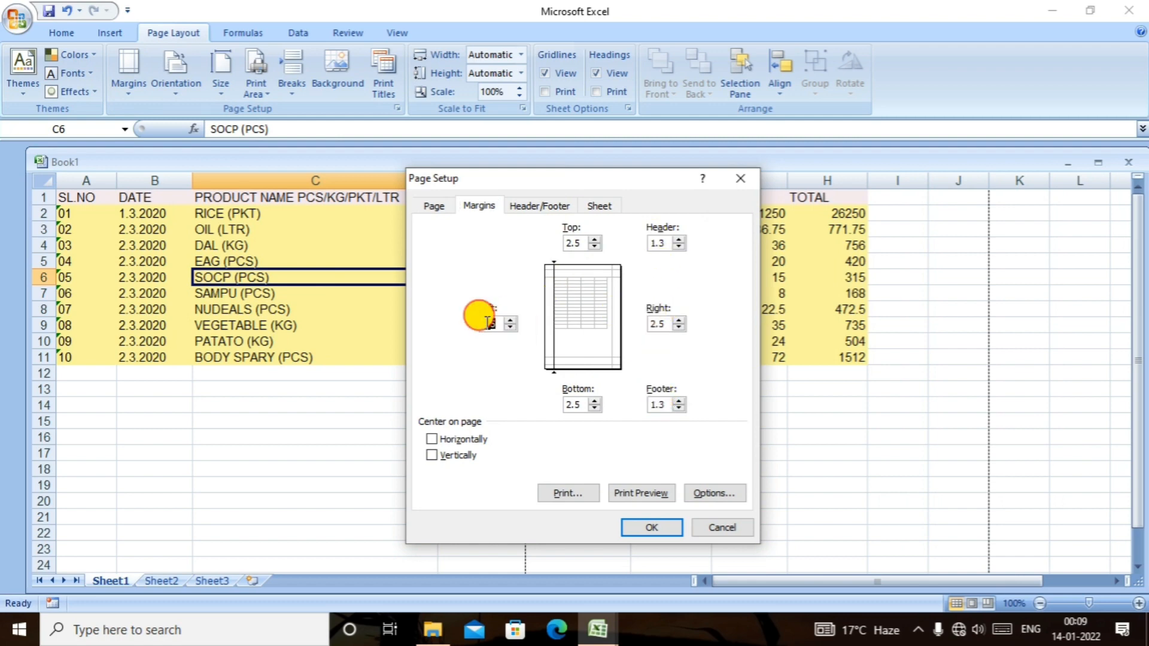
pyautogui.write('0')
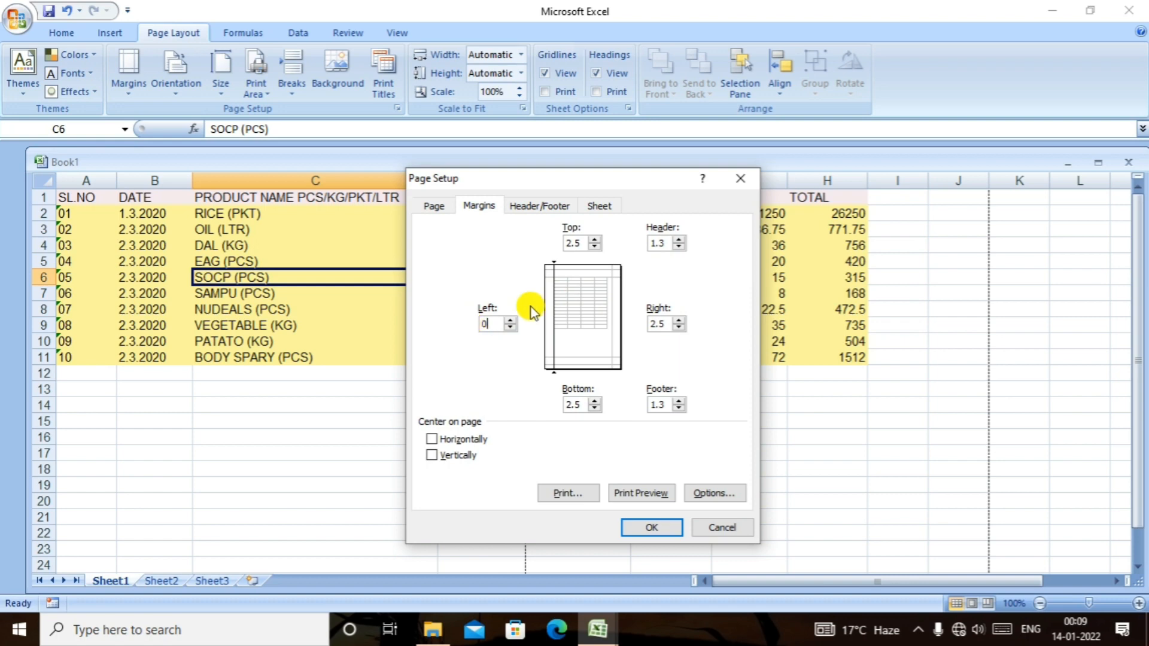
pyautogui.moveTo(582, 241); pyautogui.dragTo(557, 247)
pyautogui.moveTo(665, 239); pyautogui.dragTo(626, 243)
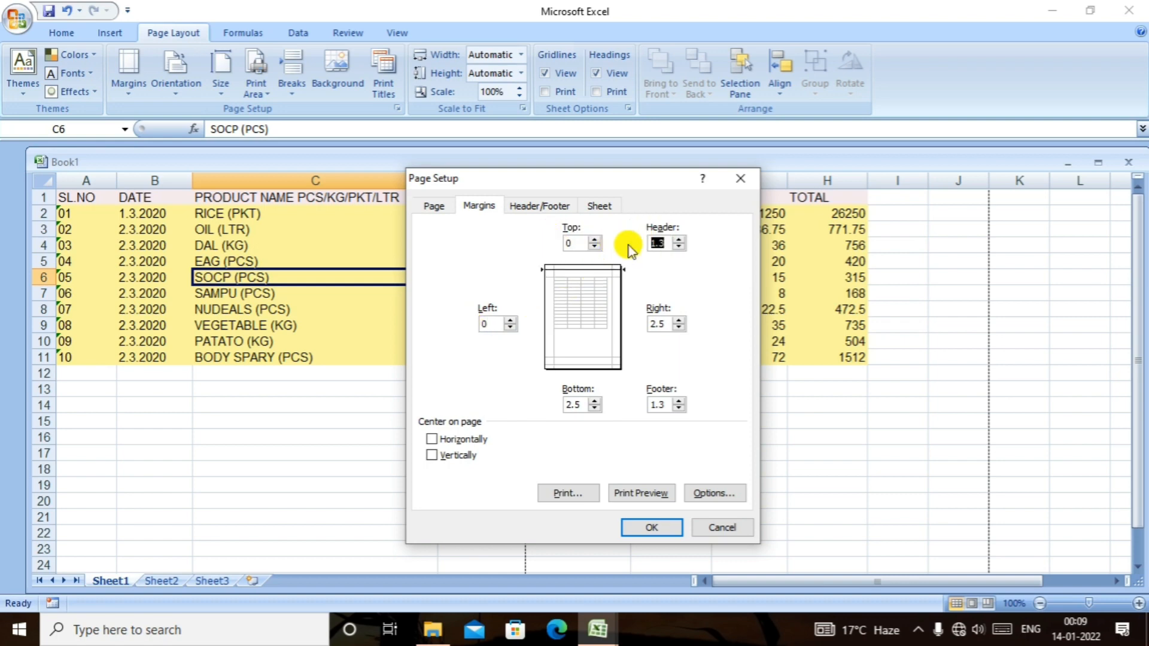
pyautogui.write('0')
# Set the right, footer and bottom margins to 0 cm, apply them and check the page in print preview.
pyautogui.moveTo(671, 322); pyautogui.dragTo(653, 323)
pyautogui.write('0')
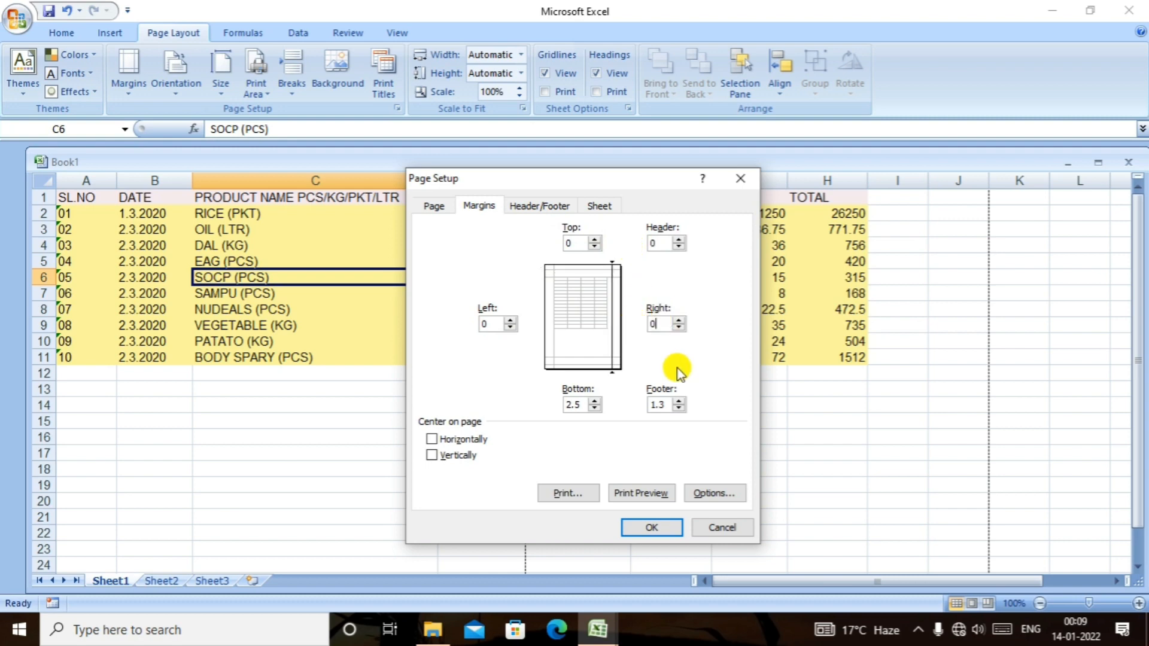
pyautogui.moveTo(671, 404); pyautogui.dragTo(543, 405)
pyautogui.write('00')
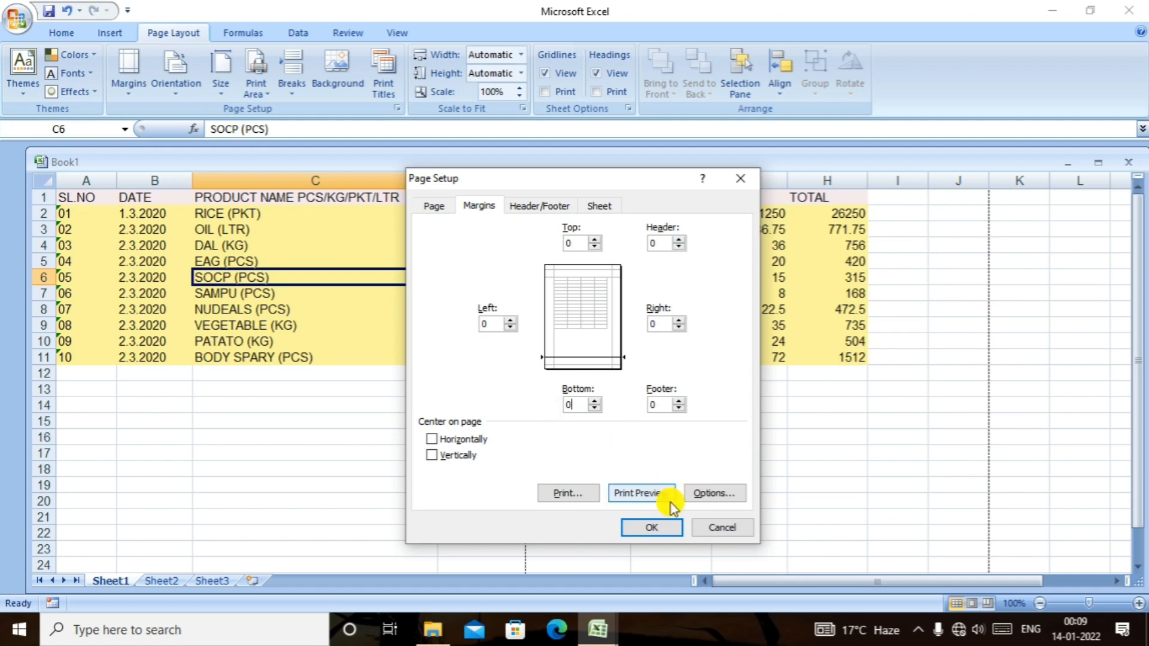
pyautogui.click(653, 527)
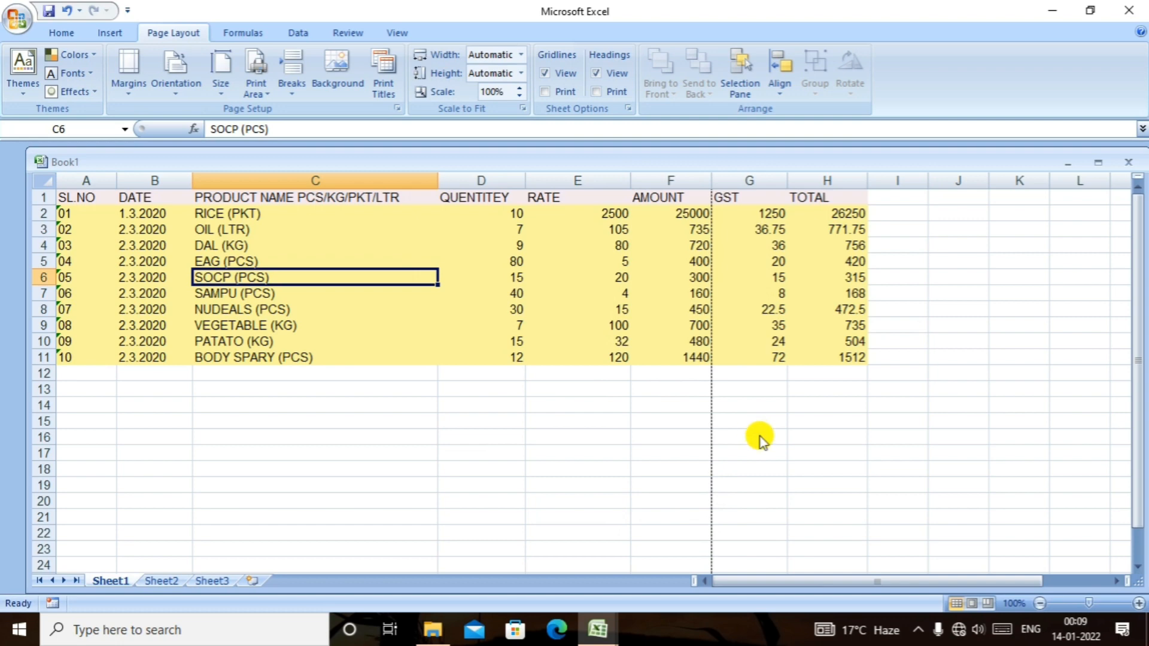
pyautogui.hotkey('ctrl', 'F2')
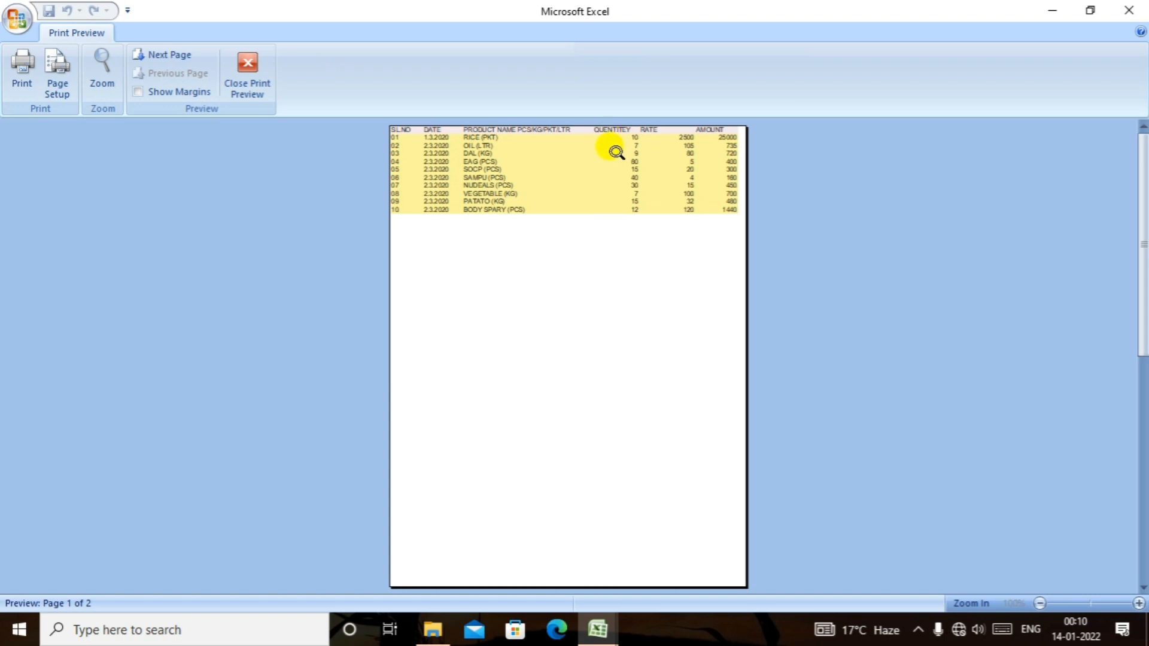
pyautogui.press('Escape')
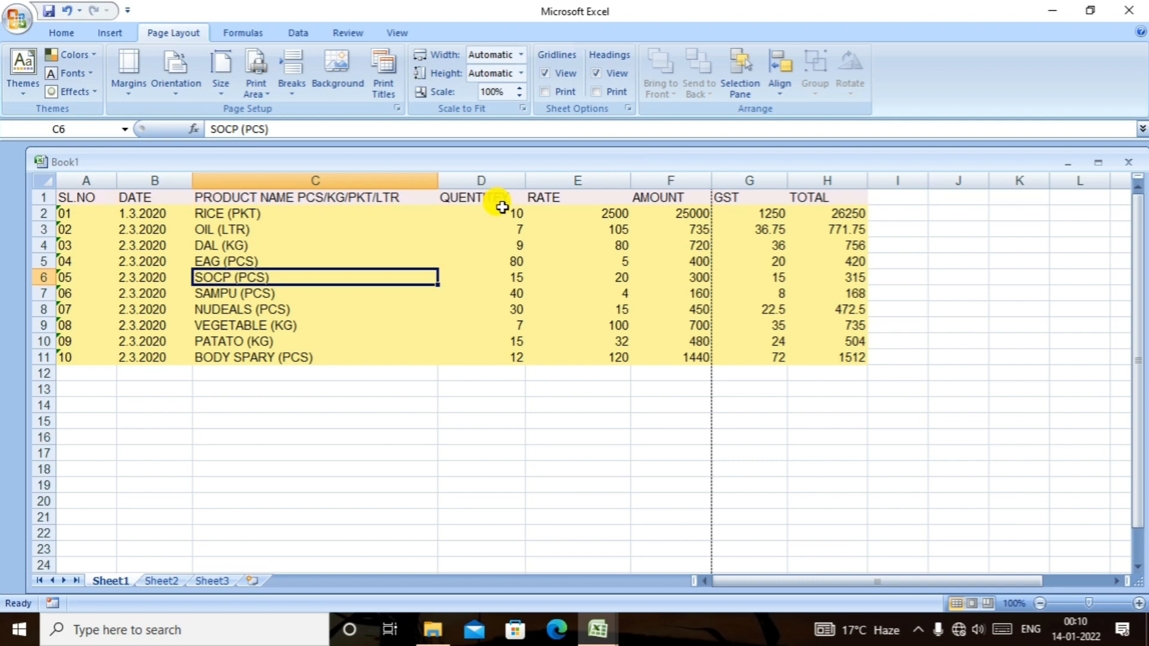
# Switch the page orientation to Landscape and check the table's fit in print preview.
pyautogui.click(182, 99)
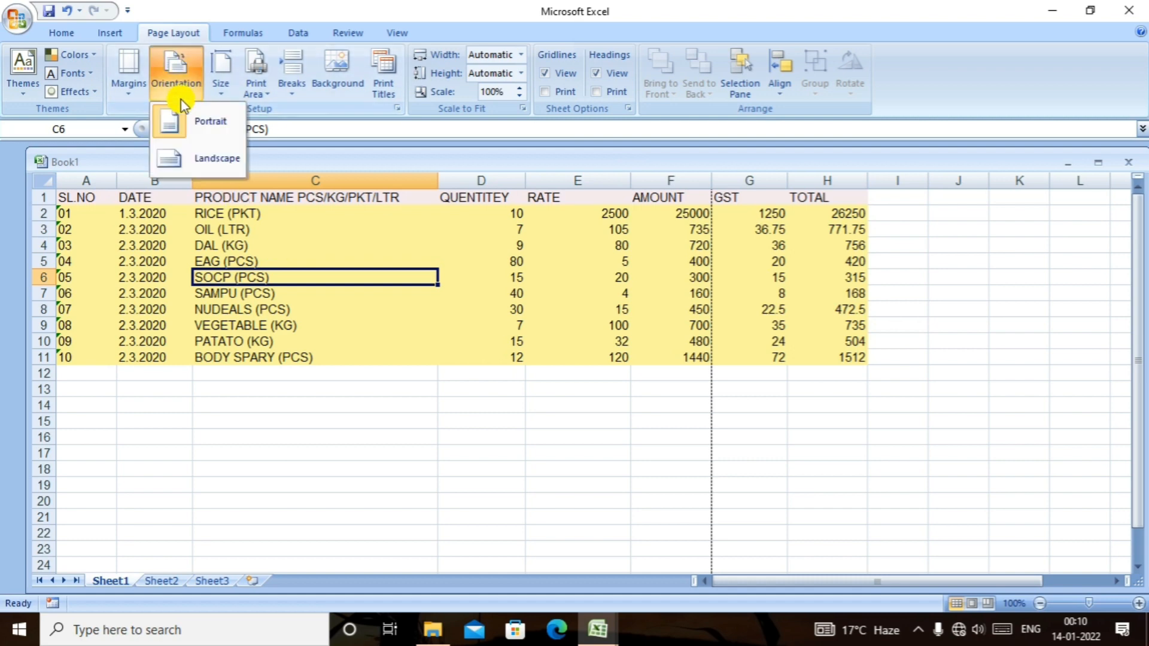
pyautogui.click(190, 160)
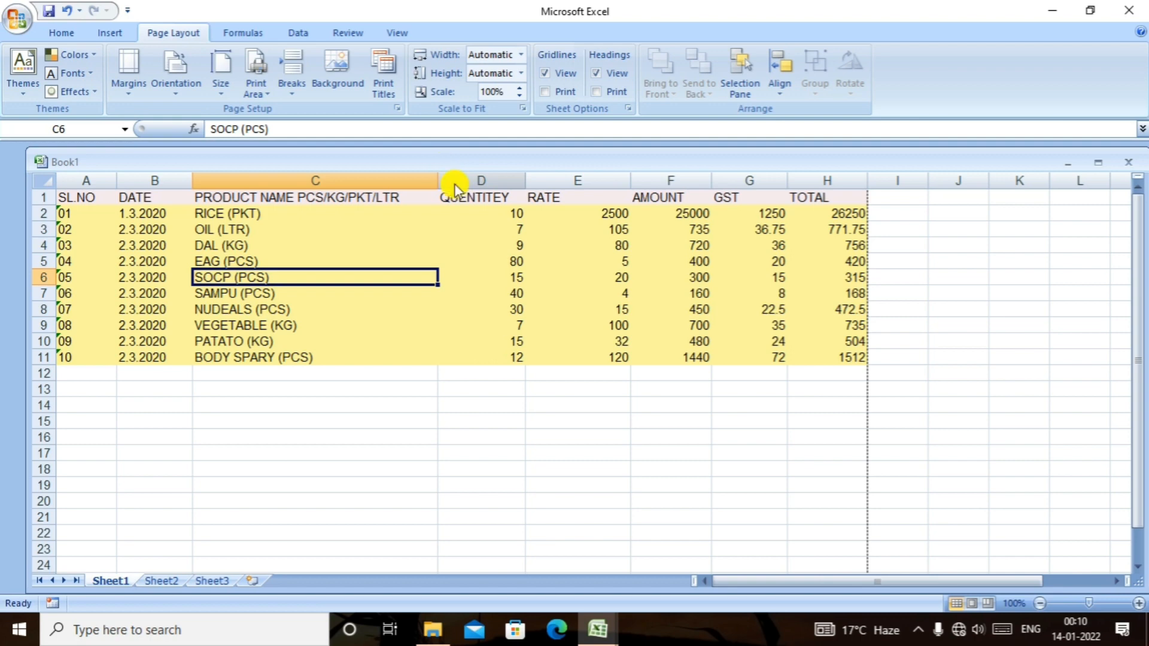
pyautogui.hotkey('ctrl', 'F2')
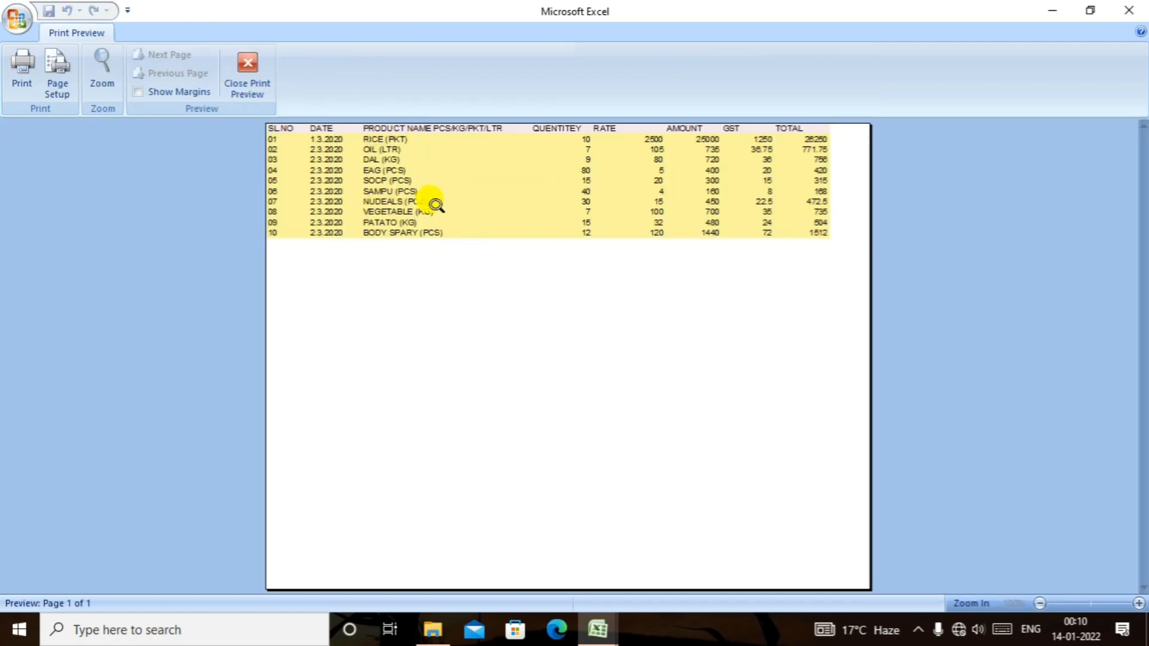
pyautogui.click(250, 91)
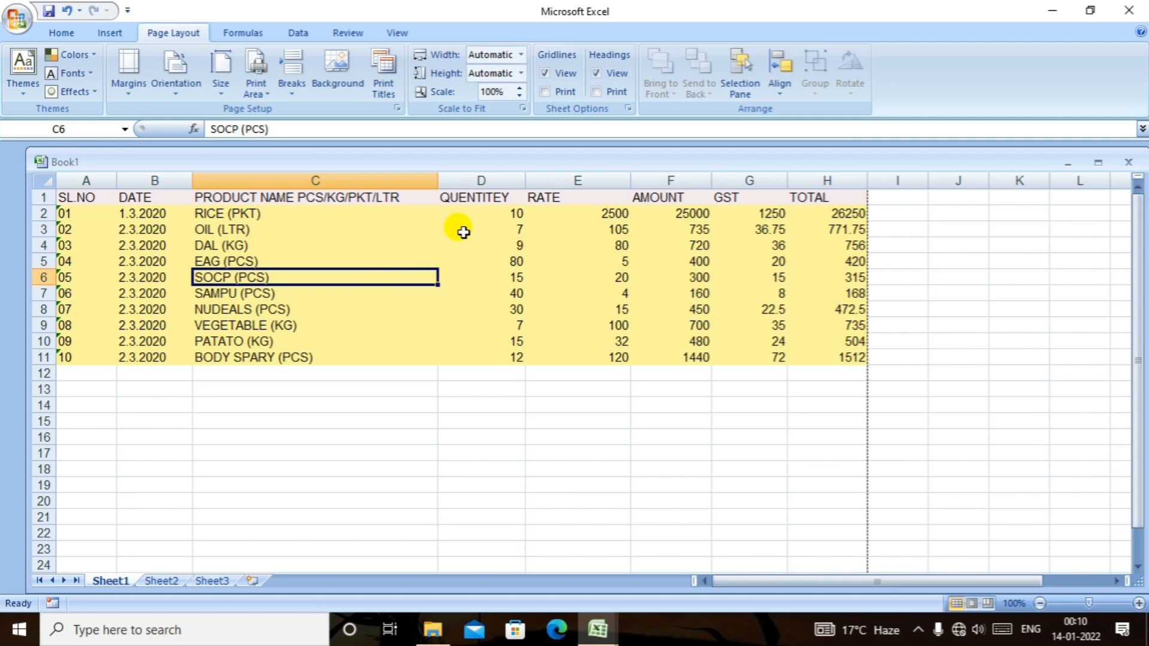
# Set the paper size to A4 and check the resulting page in print preview.
pyautogui.click(222, 96)
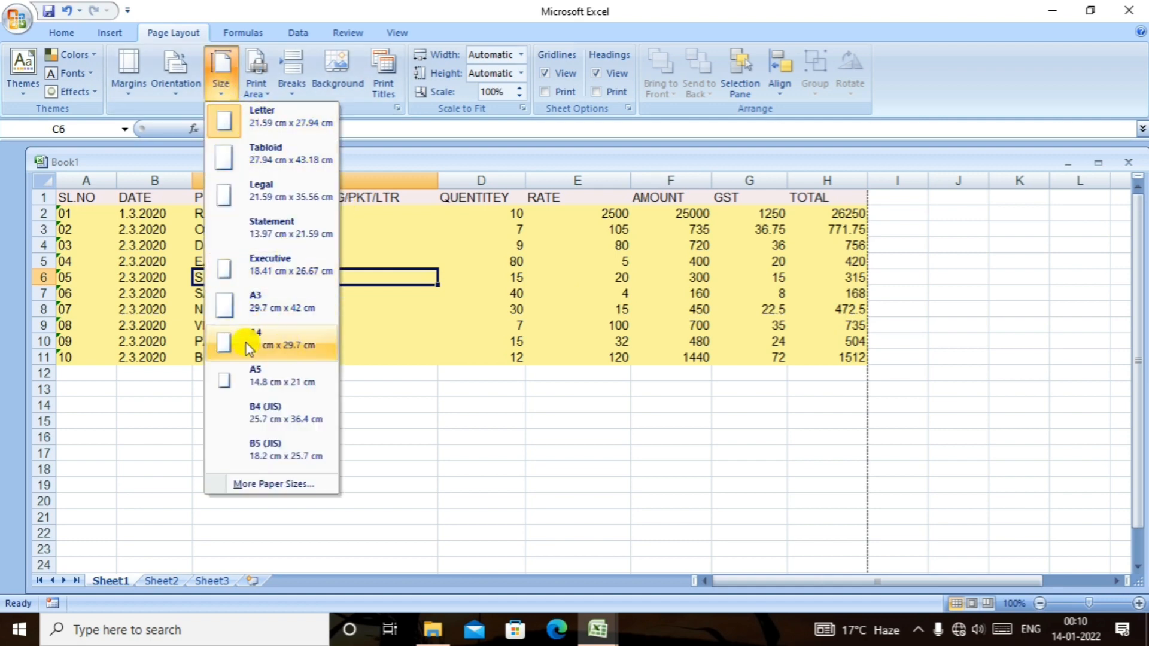
pyautogui.click(277, 346)
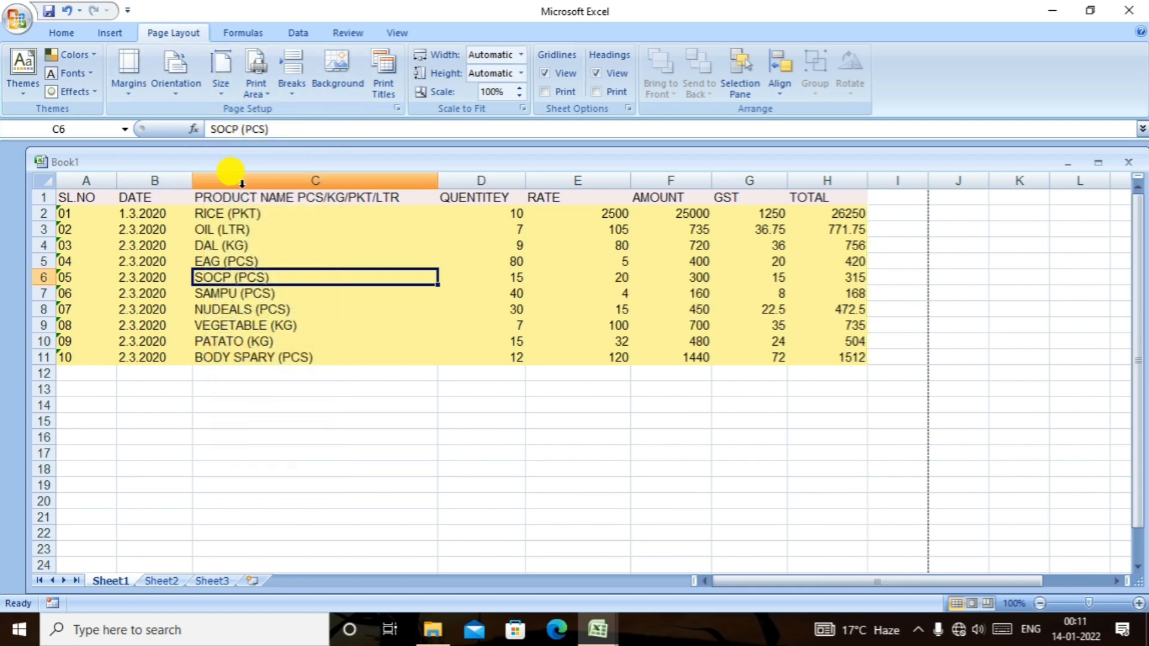
pyautogui.hotkey('ctrl', 'F2')
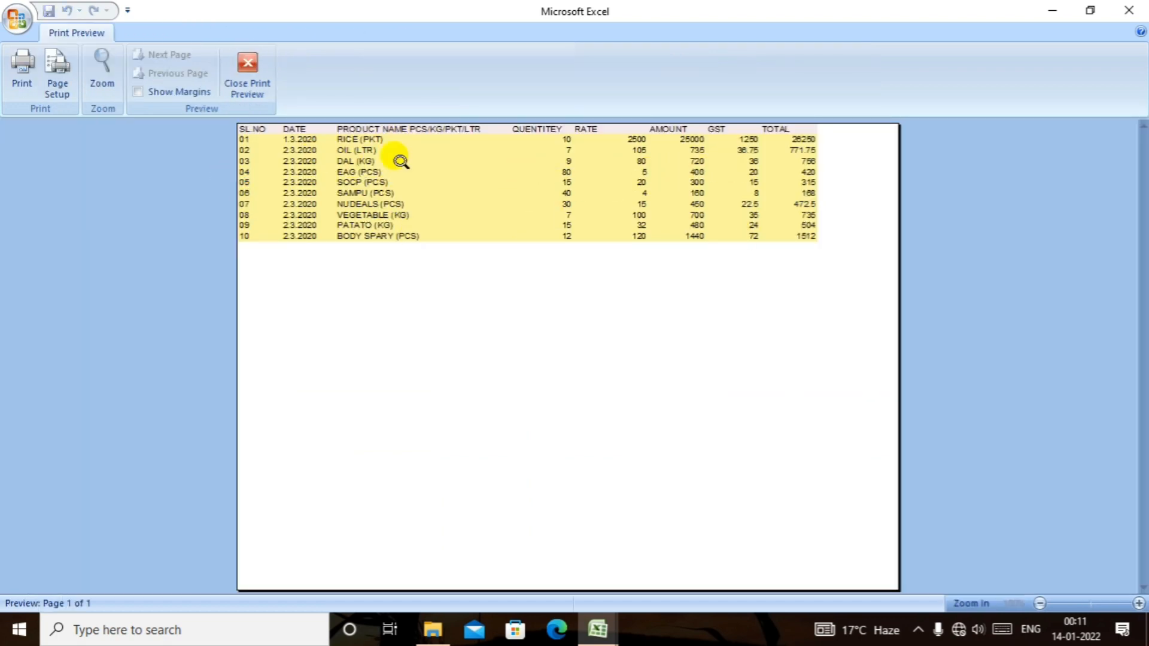
pyautogui.click(247, 71)
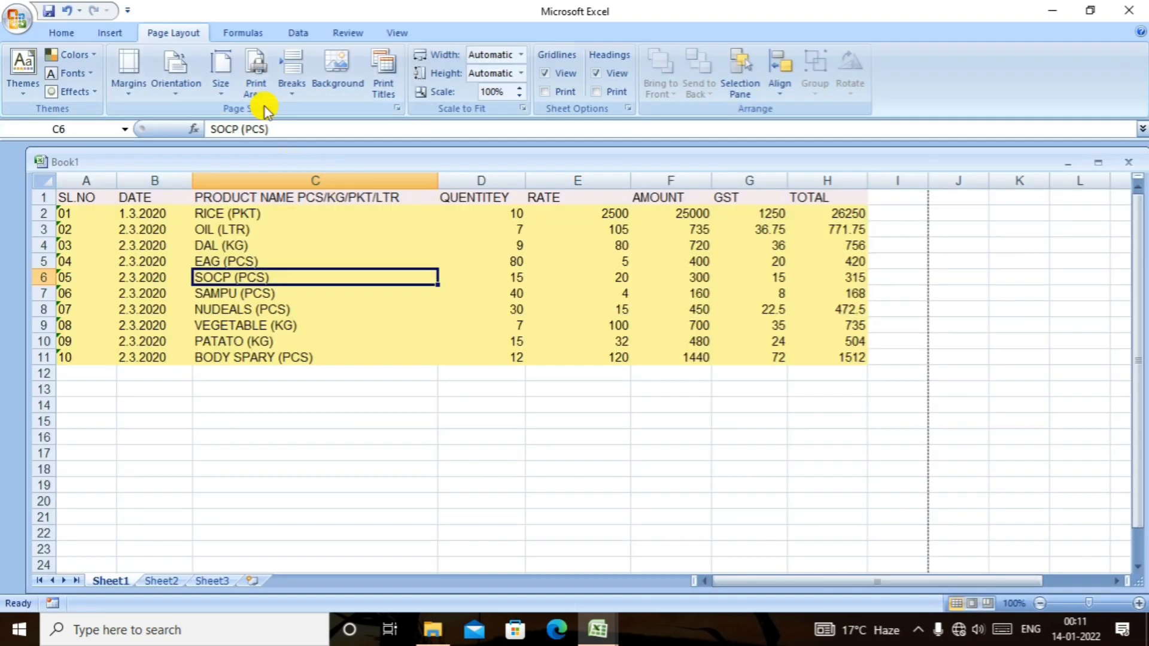
pyautogui.click(226, 90)
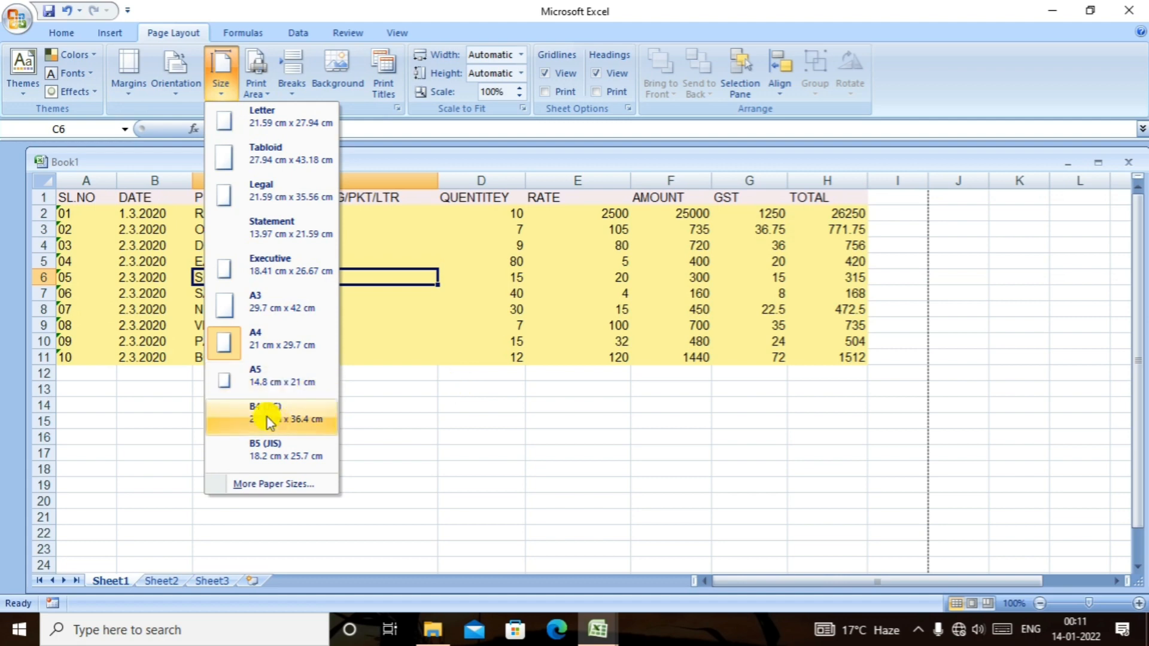
pyautogui.click(471, 382)
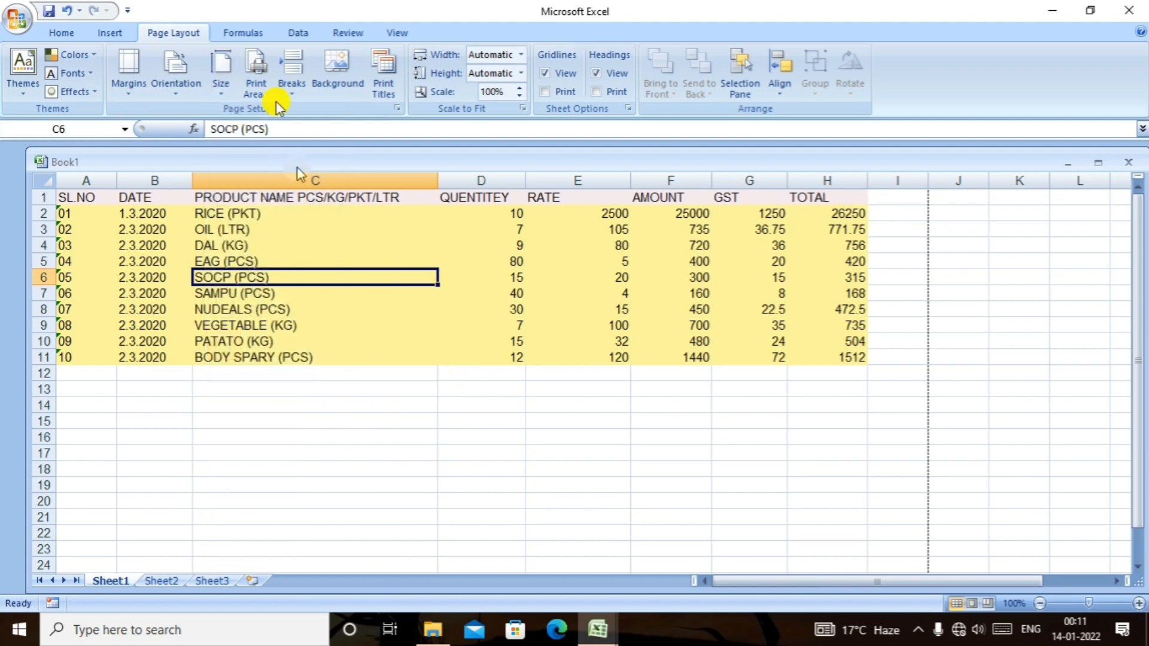
# Set the print area to cells A2:C11, covering serial number, date and product name of all ten products.
pyautogui.moveTo(538, 213); pyautogui.dragTo(656, 340)
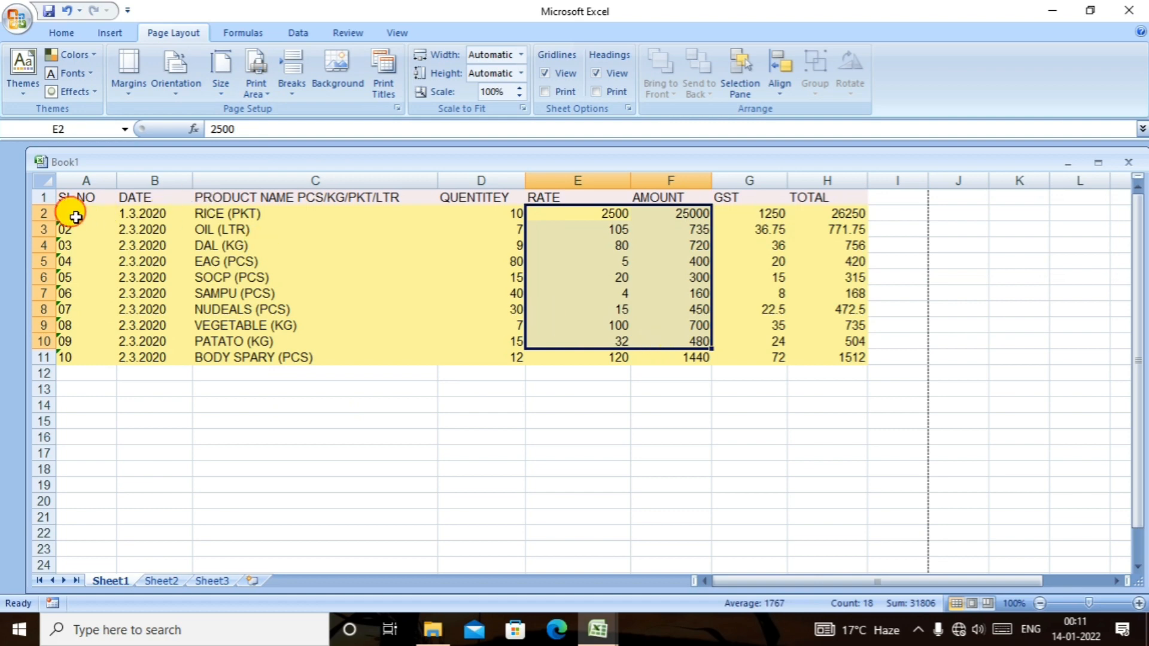
pyautogui.moveTo(74, 213); pyautogui.dragTo(398, 343)
pyautogui.click(401, 358)
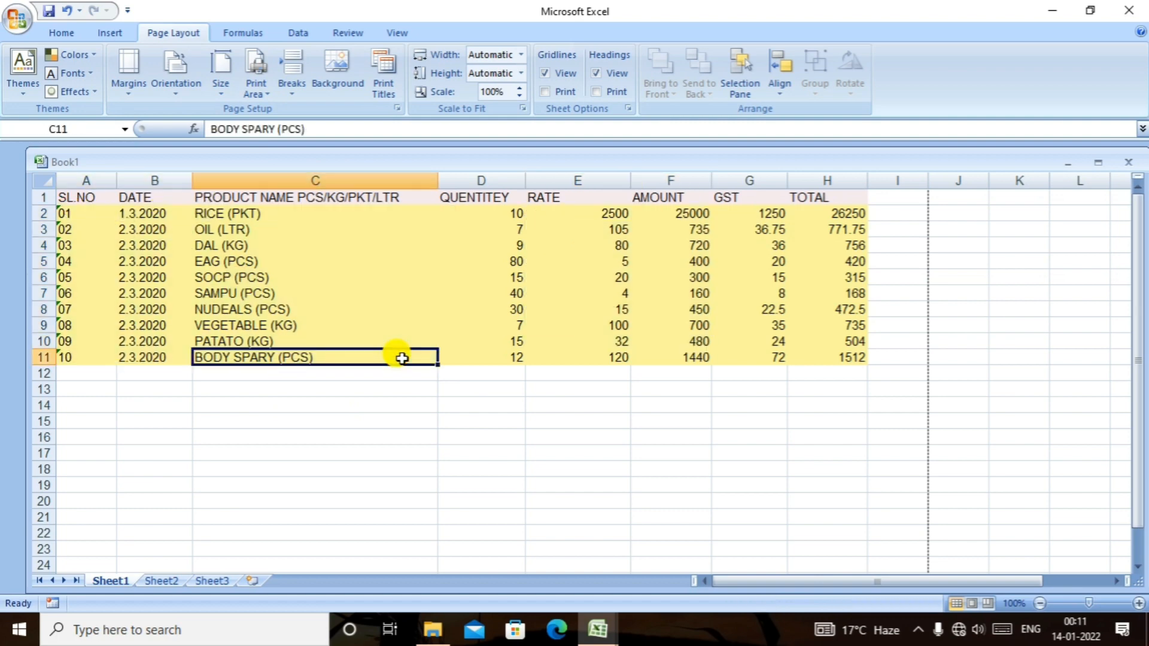
pyautogui.moveTo(90, 216); pyautogui.dragTo(372, 355)
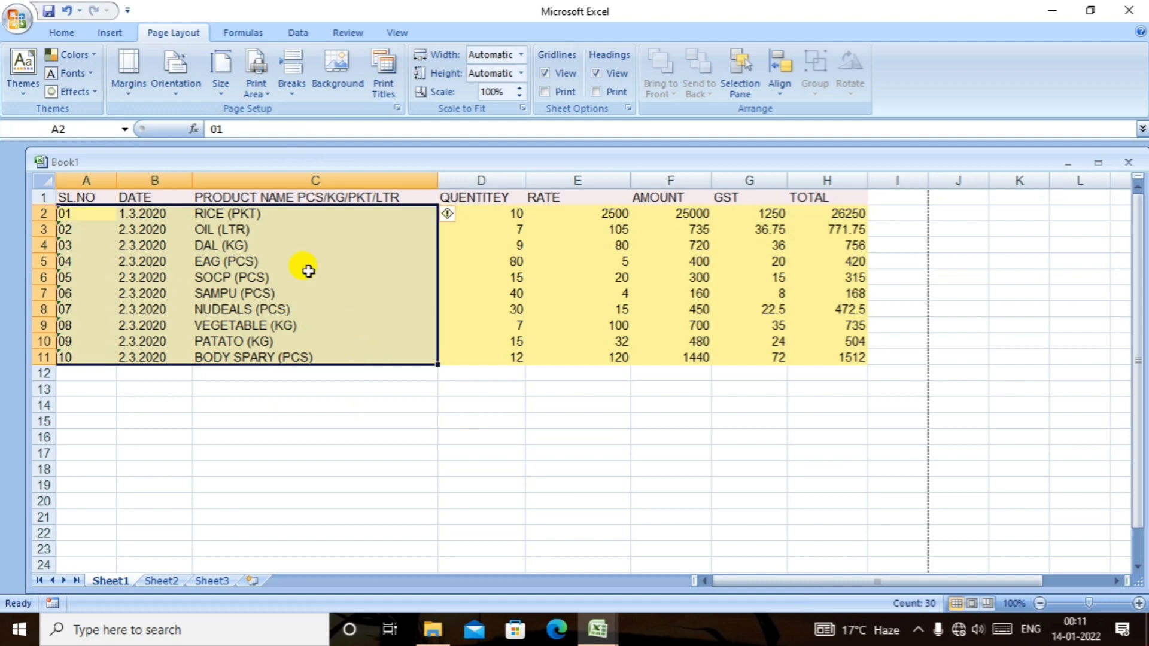
pyautogui.click(259, 95)
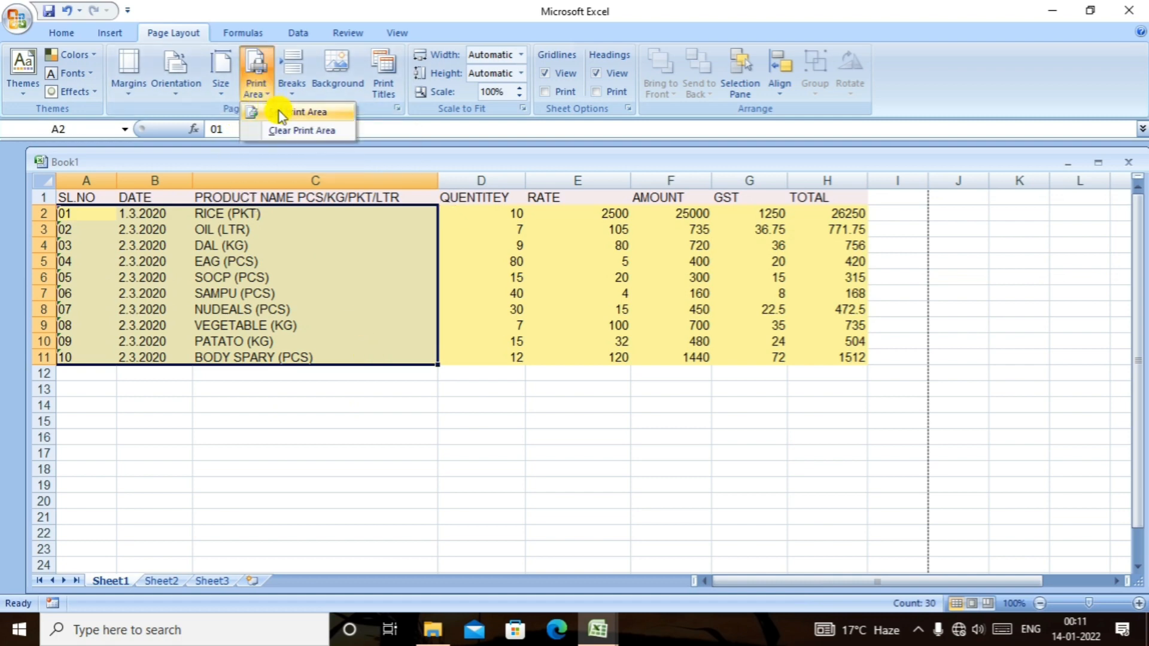
pyautogui.click(278, 110)
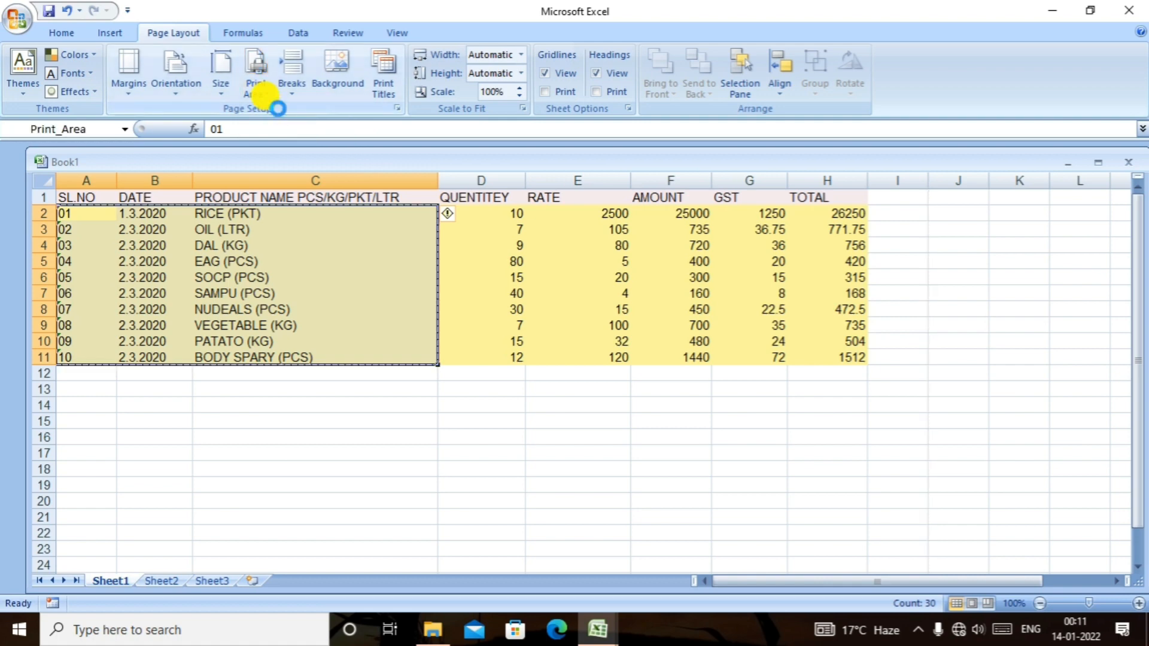
# Check the print area in print preview at enlarged zoom and close the preview.
pyautogui.hotkey('ctrl', 'F2')
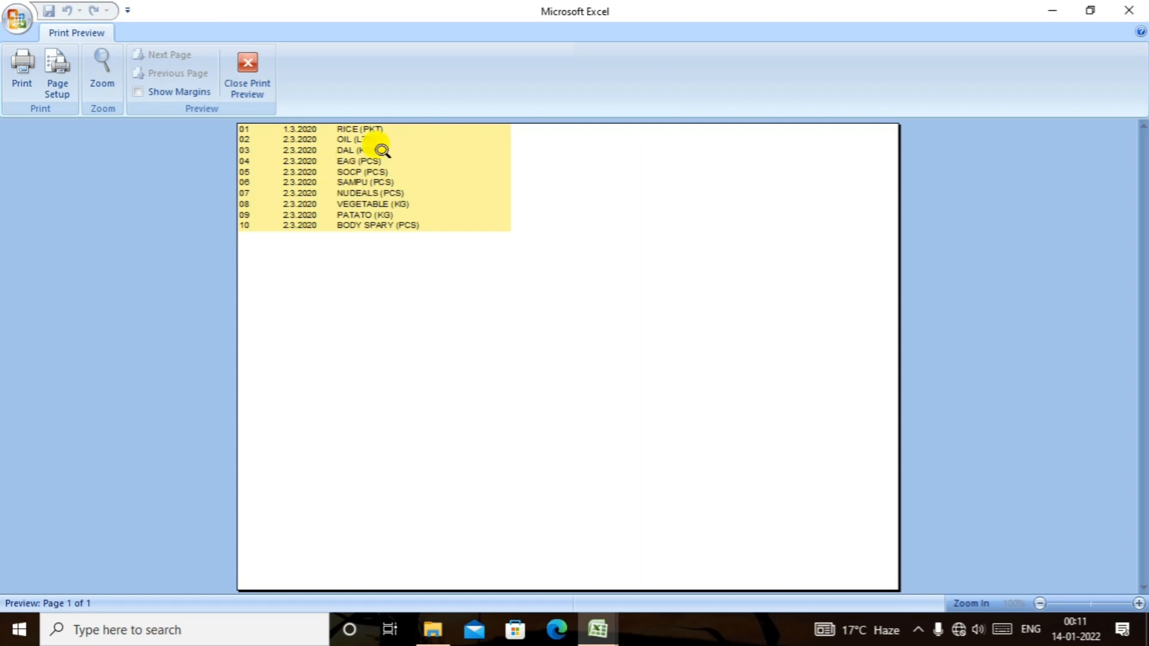
pyautogui.click(383, 176)
pyautogui.scroll(1, 394, 185)
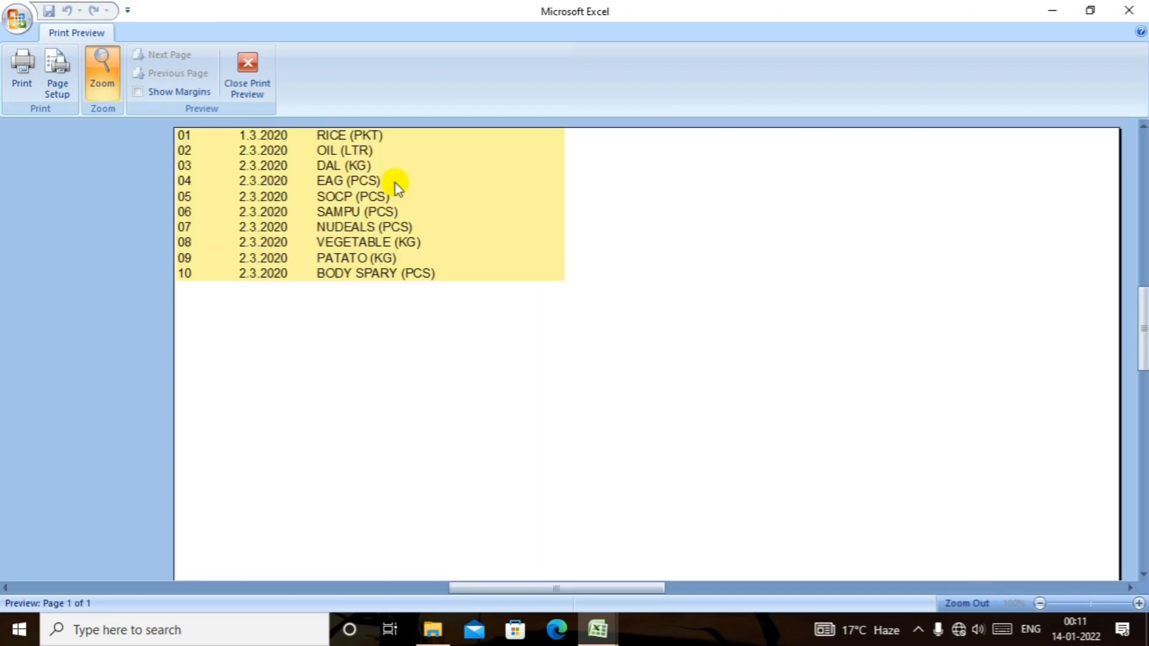
pyautogui.click(260, 104)
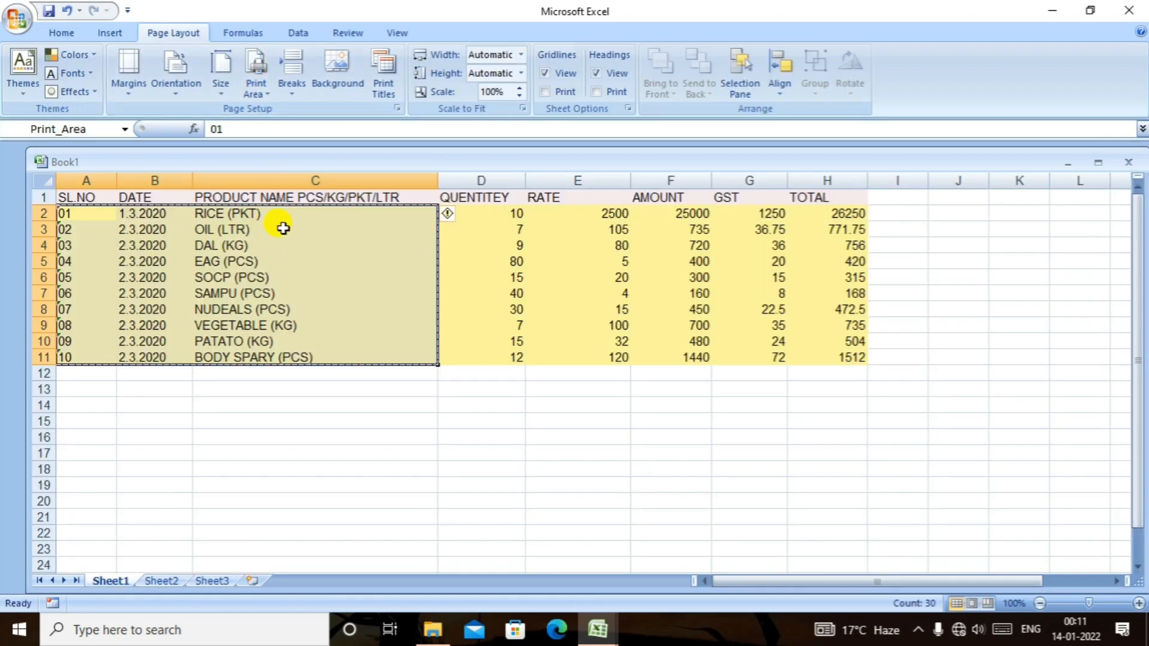
# Clear the print area from Sheet1 and deselect the product cells.
pyautogui.click(267, 100)
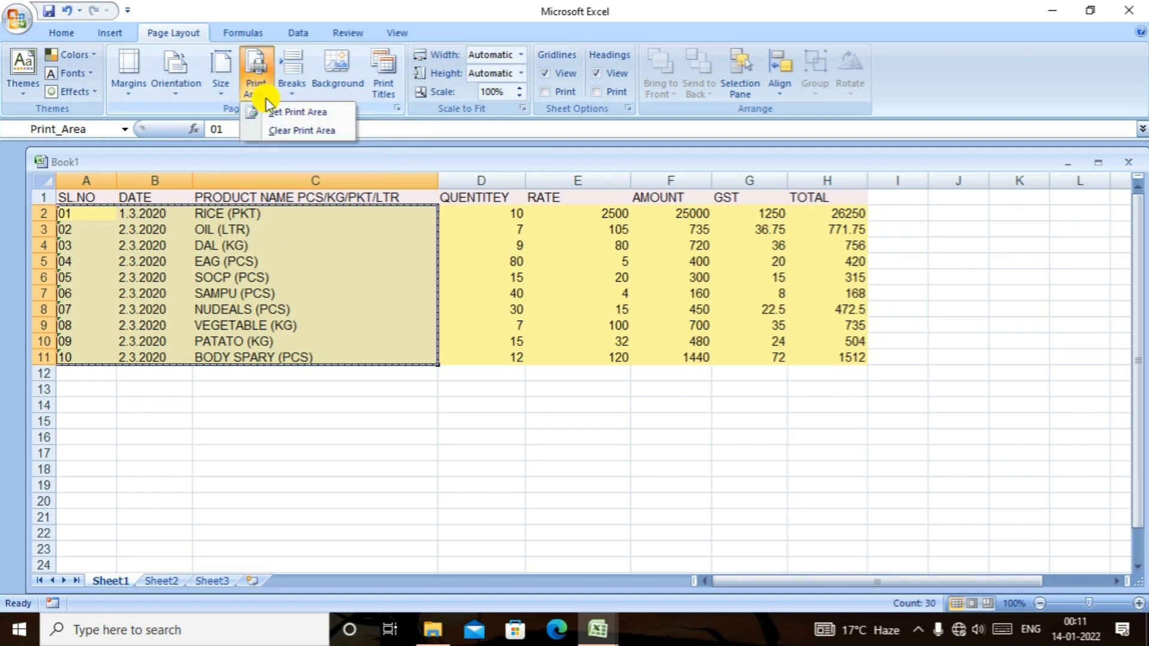
pyautogui.click(266, 131)
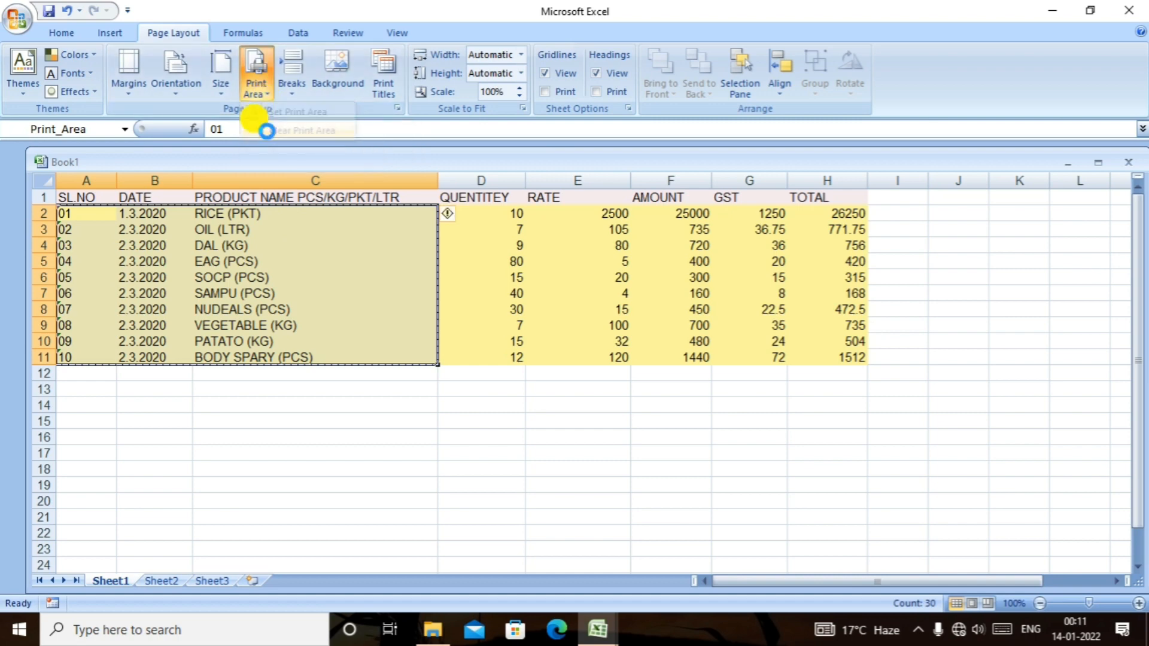
pyautogui.click(461, 283)
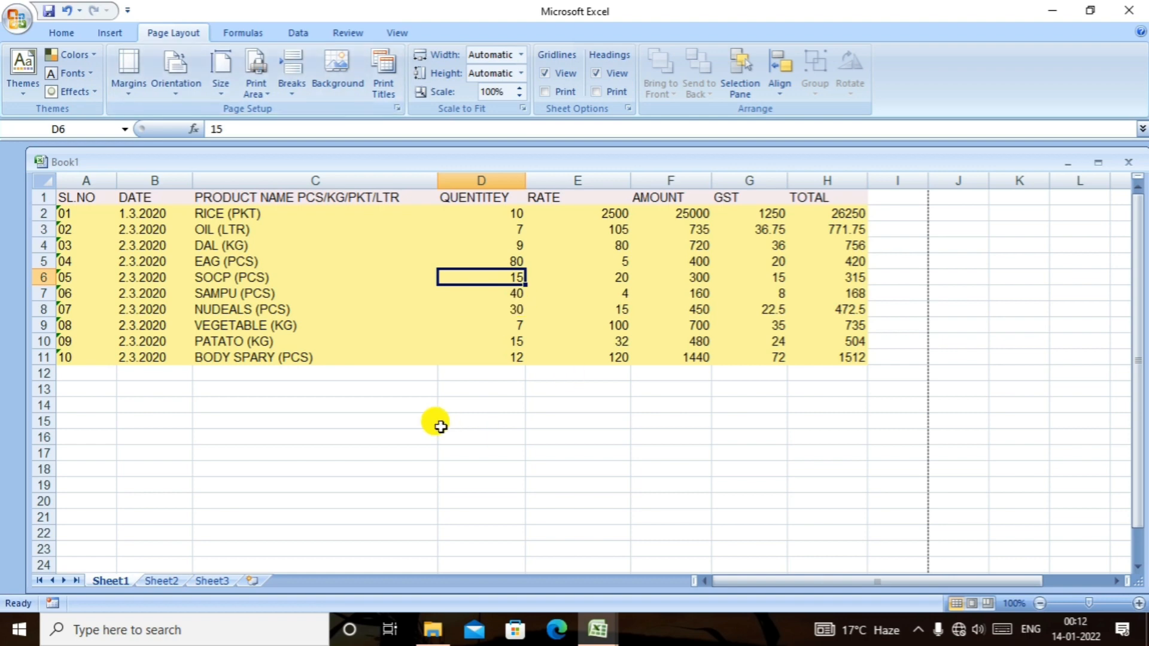
pyautogui.click(451, 374)
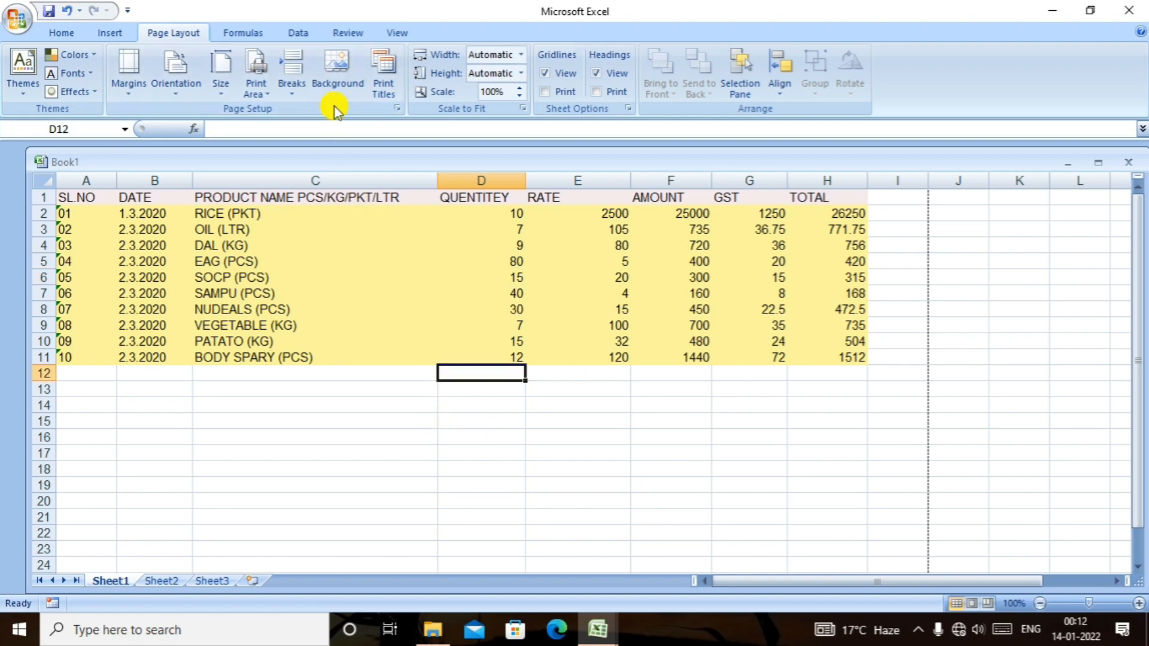
pyautogui.click(335, 85)
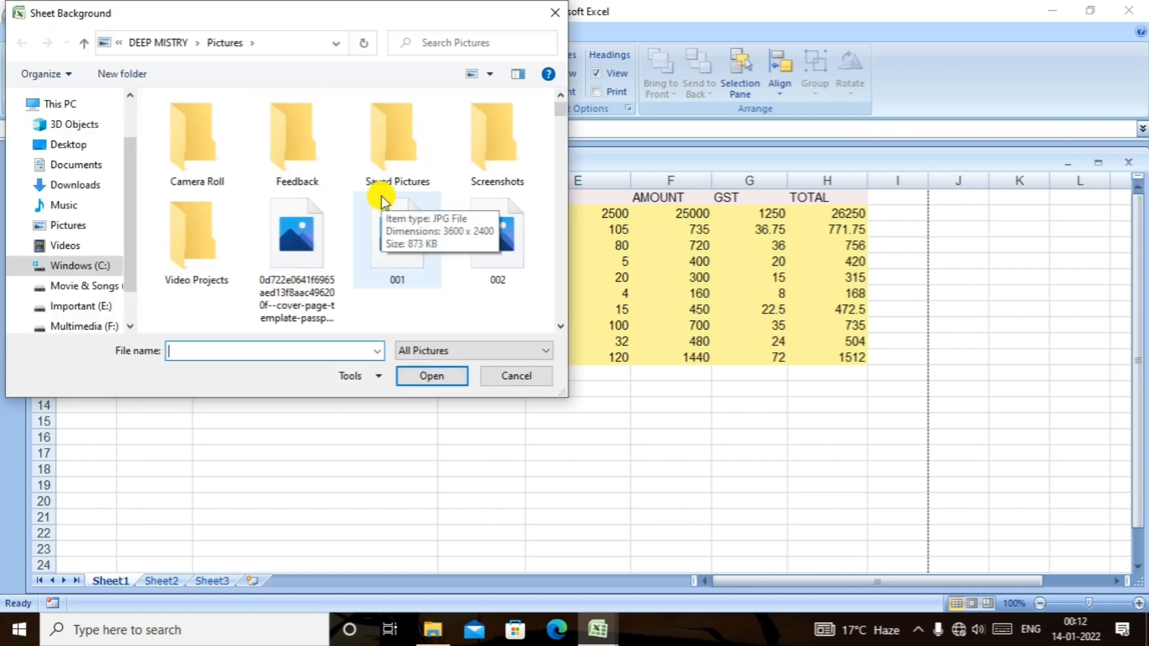
pyautogui.scroll(-4, 381, 200)
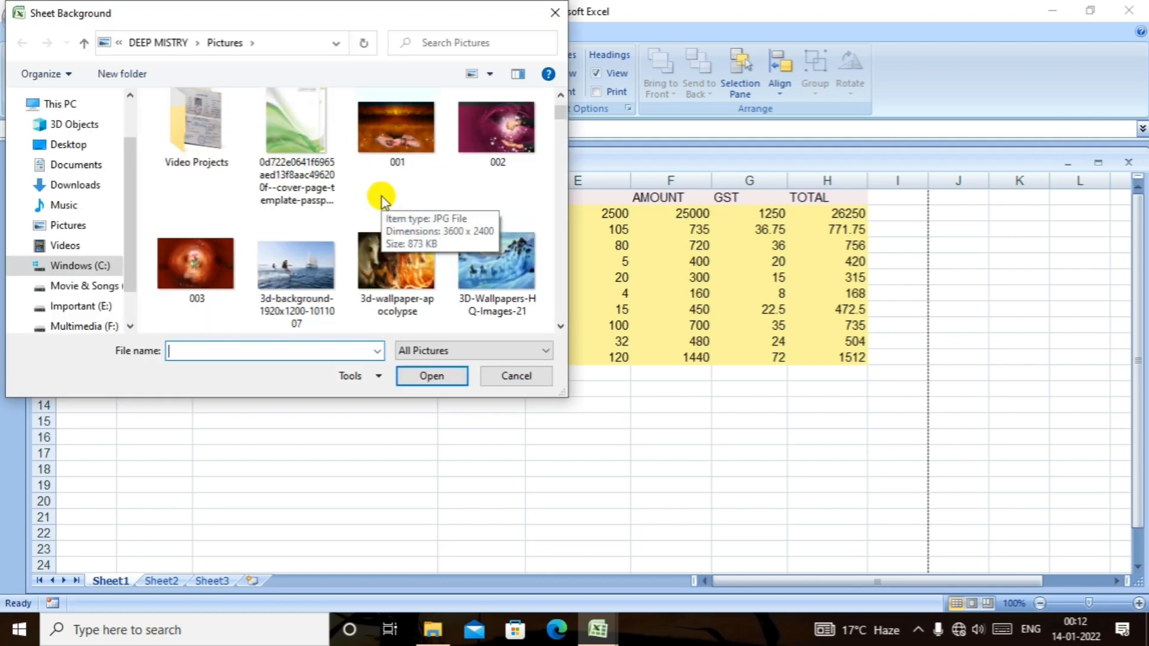
pyautogui.click(301, 170)
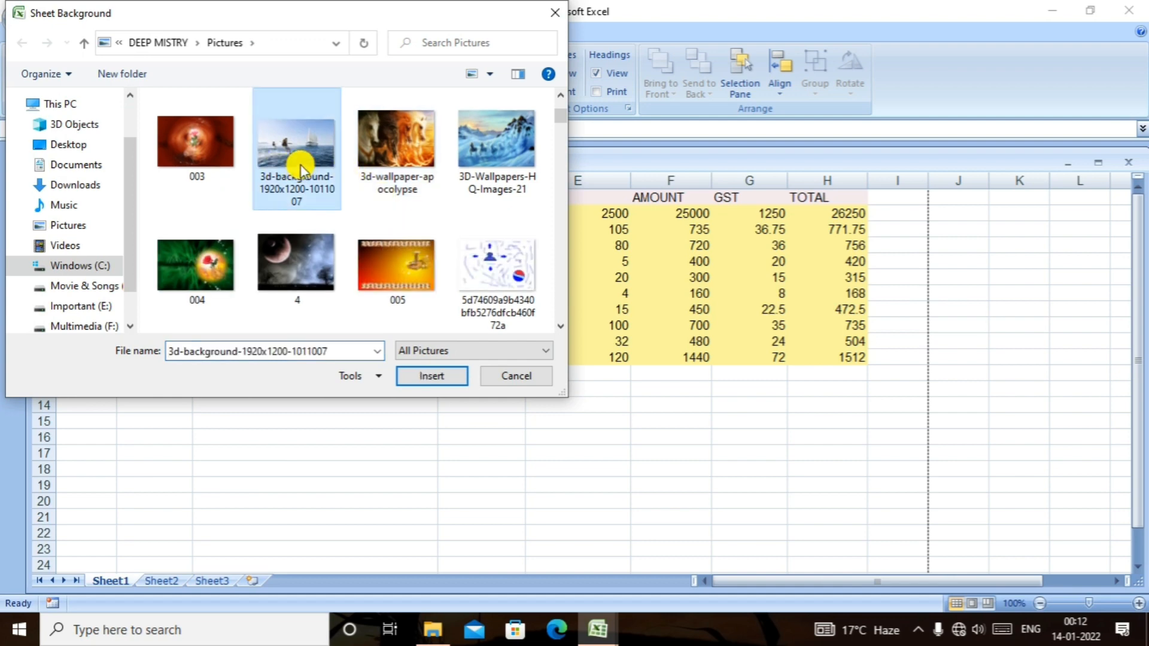
pyautogui.click(441, 377)
# Look over the background picture across the sheet's rows and delete the sheet background.
pyautogui.scroll(-6, 654, 367)
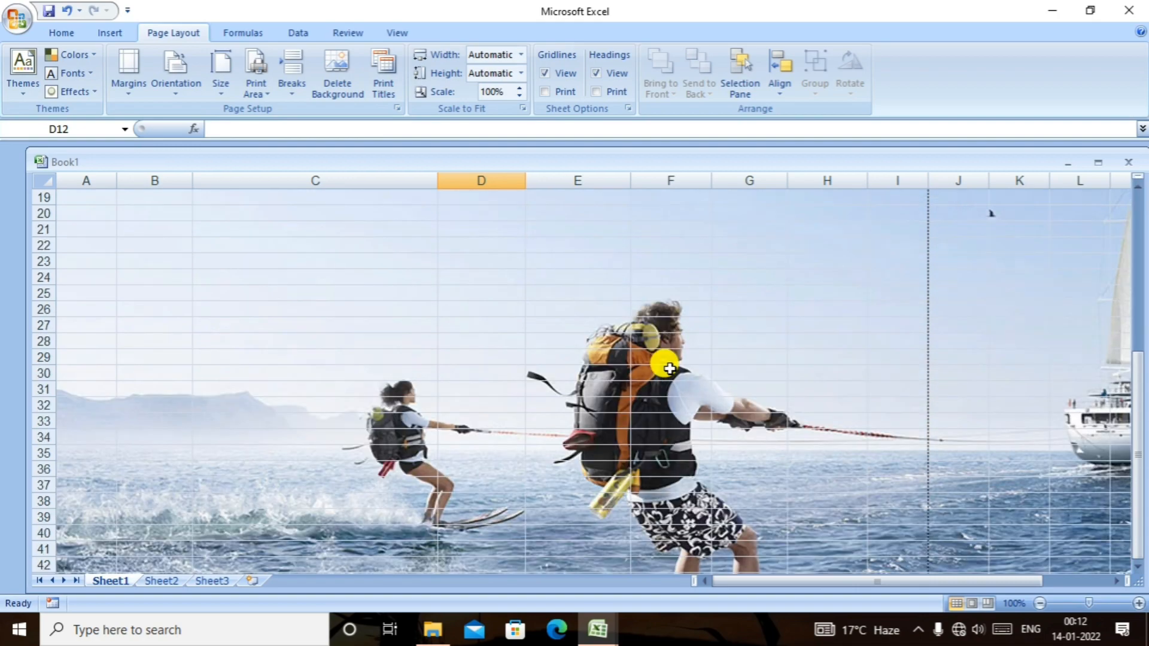
pyautogui.scroll(-4, 664, 364)
pyautogui.scroll(6, 658, 360)
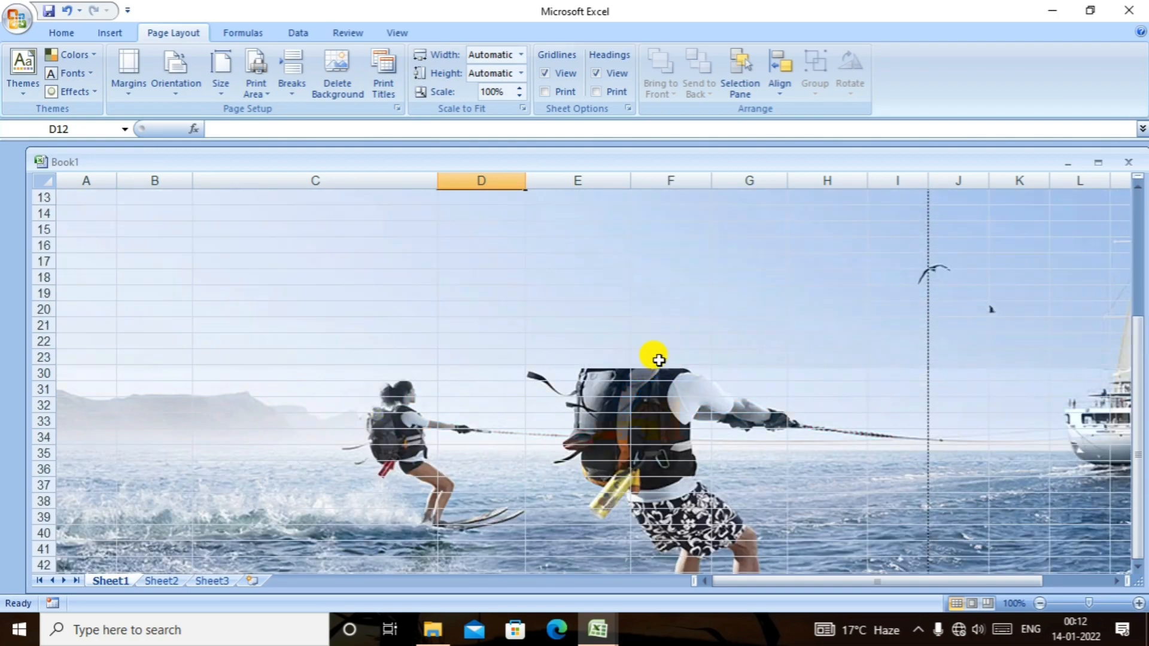
pyautogui.scroll(1, 659, 360)
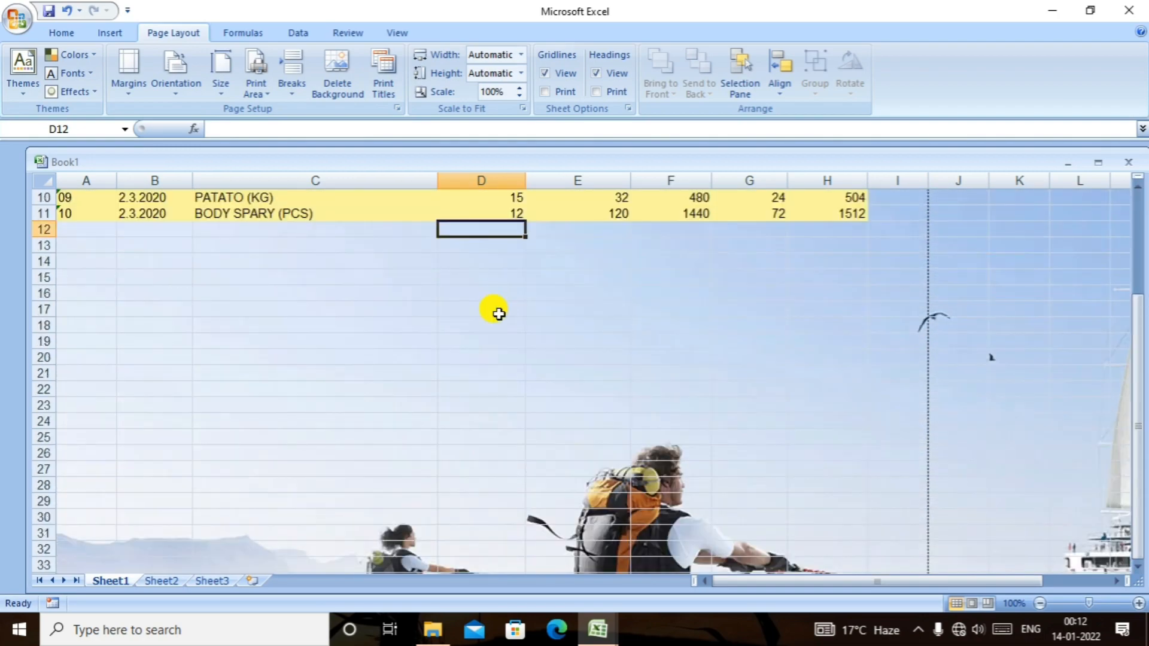
pyautogui.click(344, 97)
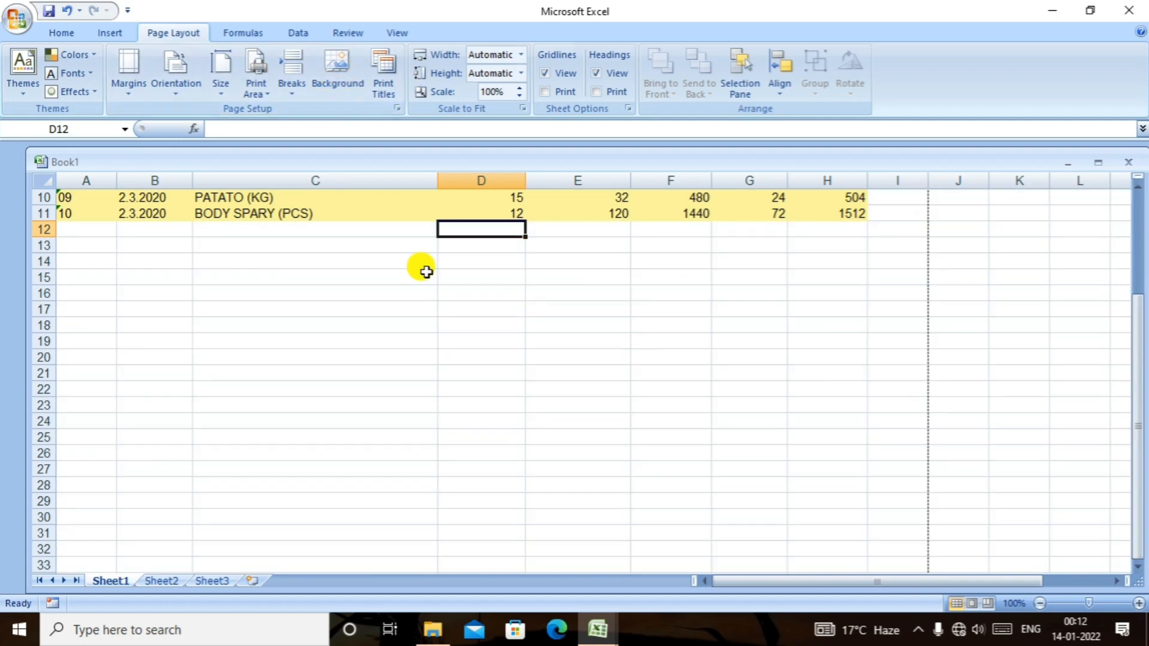
pyautogui.scroll(3, 598, 283)
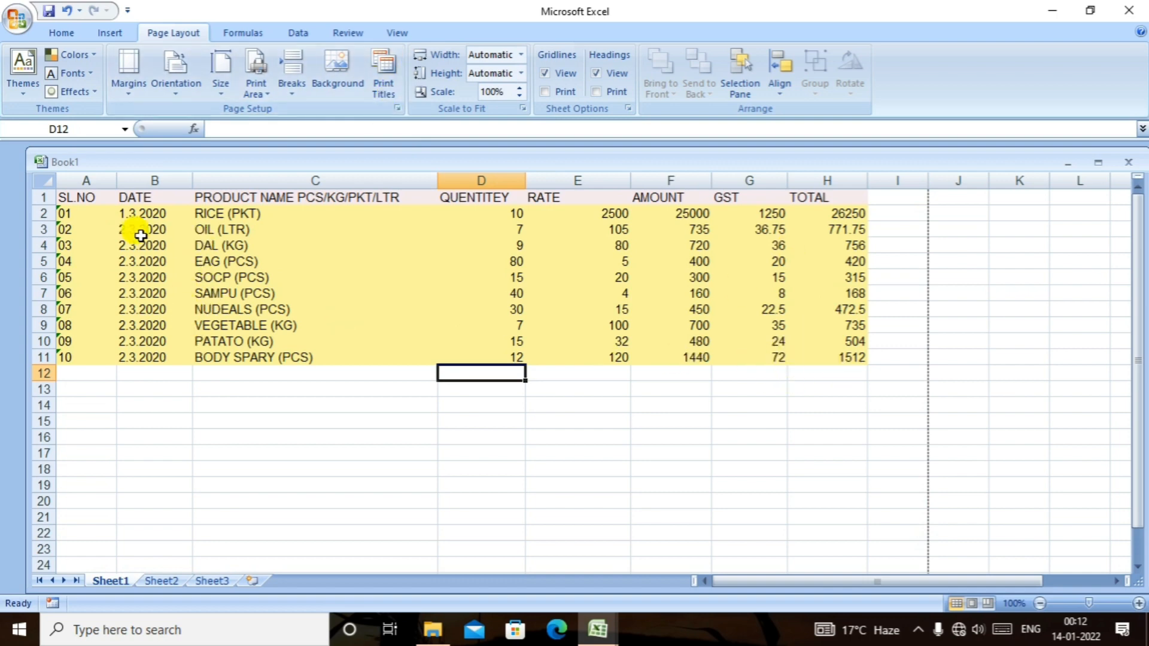
# Copy the product rows A2:H11 and paste them below the table at A12 and A22.
pyautogui.moveTo(89, 214); pyautogui.dragTo(819, 352)
pyautogui.hotkey('ctrl', 'c')
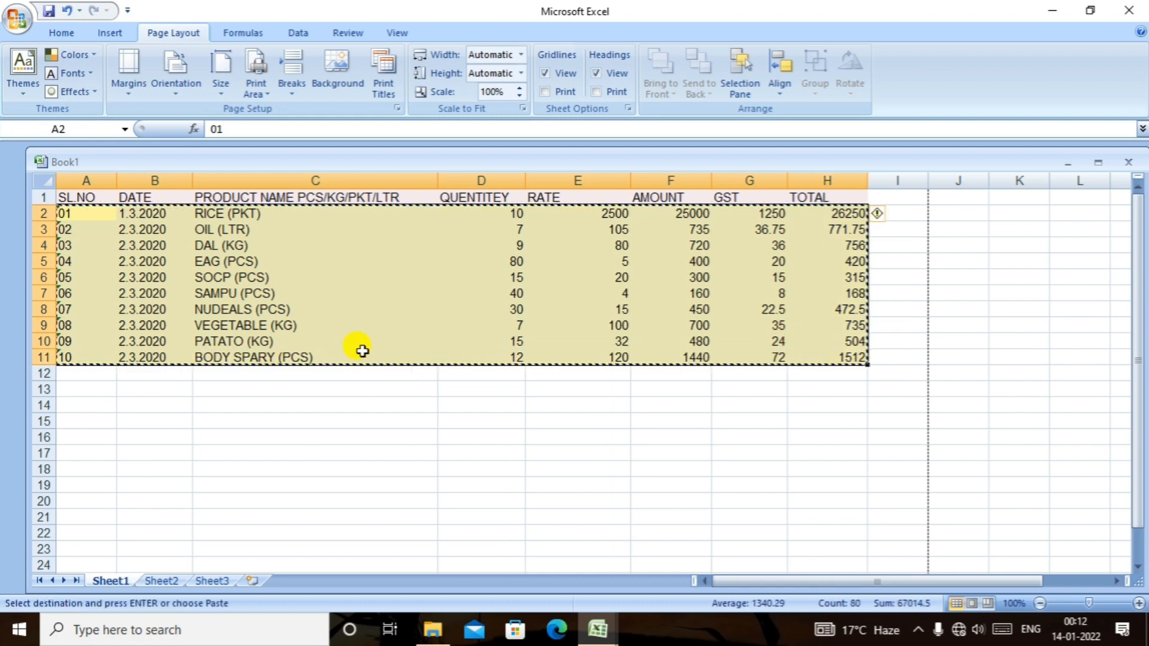
pyautogui.click(85, 374)
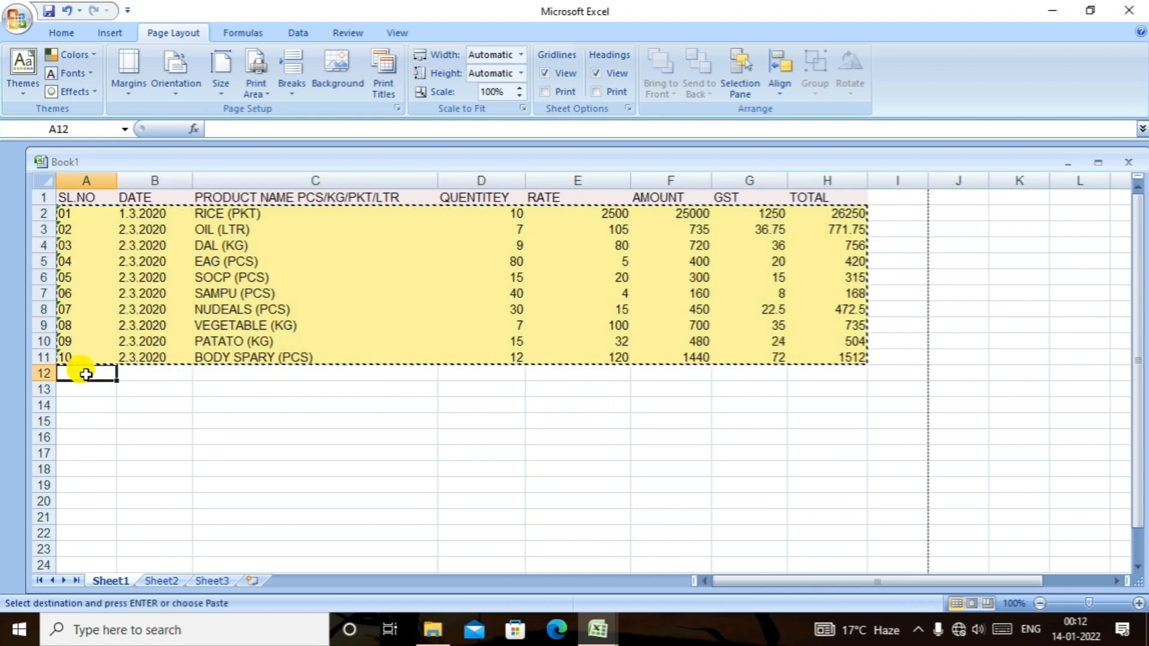
pyautogui.hotkey('ctrl', 'v')
pyautogui.click(85, 532)
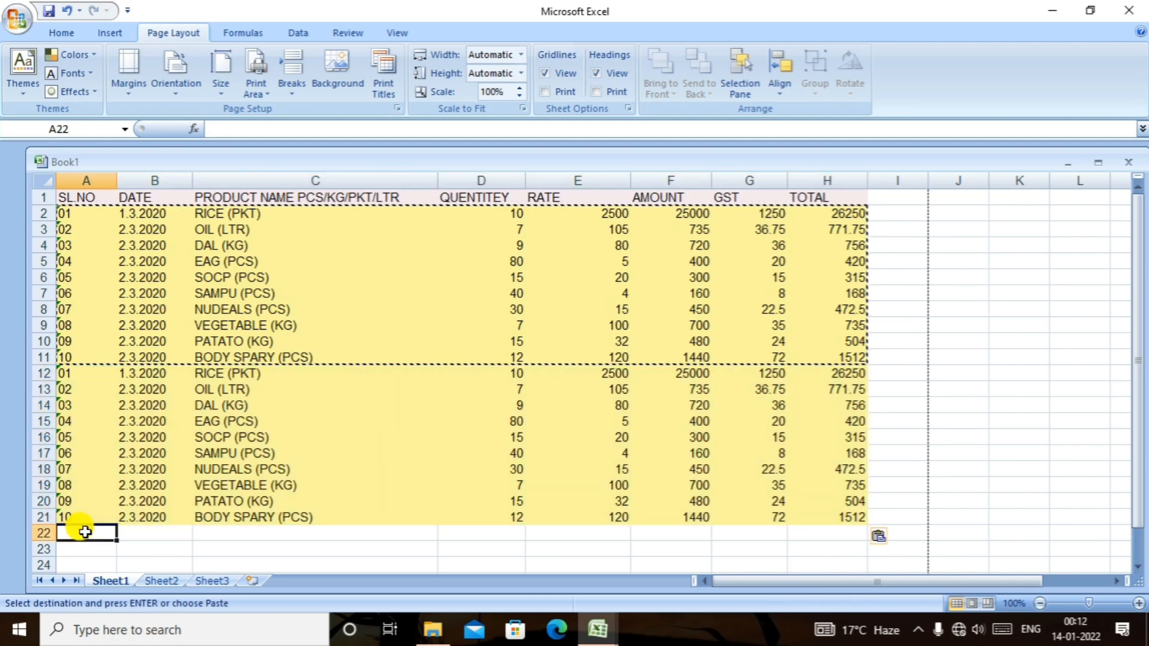
pyautogui.hotkey('ctrl', 'v')
# Paste the copied product rows again at A32, A42 and A52, and end the copy mode.
pyautogui.scroll(-4, 98, 515)
pyautogui.click(93, 498)
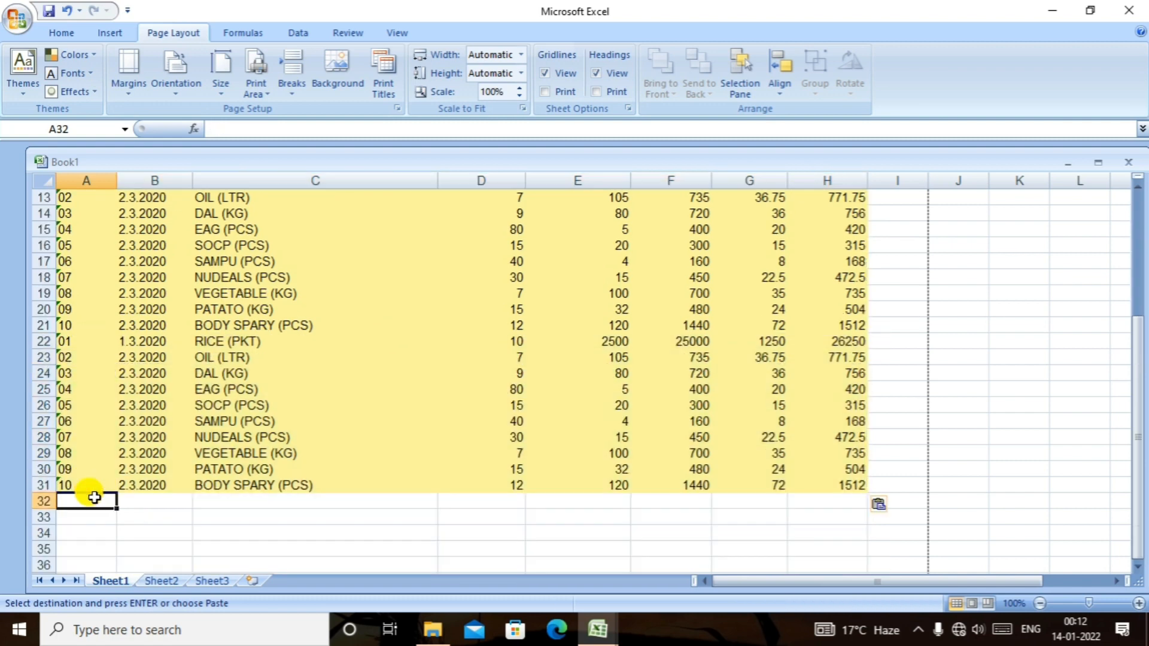
pyautogui.hotkey('ctrl', 'v')
pyautogui.scroll(-4, 98, 498)
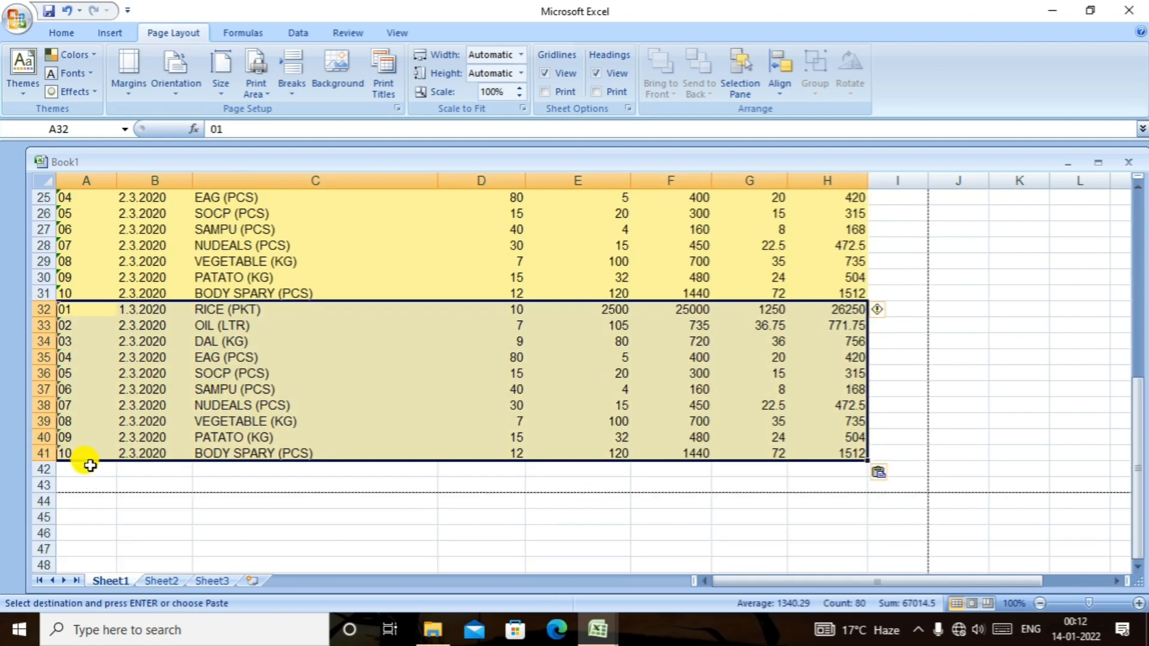
pyautogui.click(89, 466)
pyautogui.hotkey('ctrl', 'v')
pyautogui.scroll(-4, 90, 466)
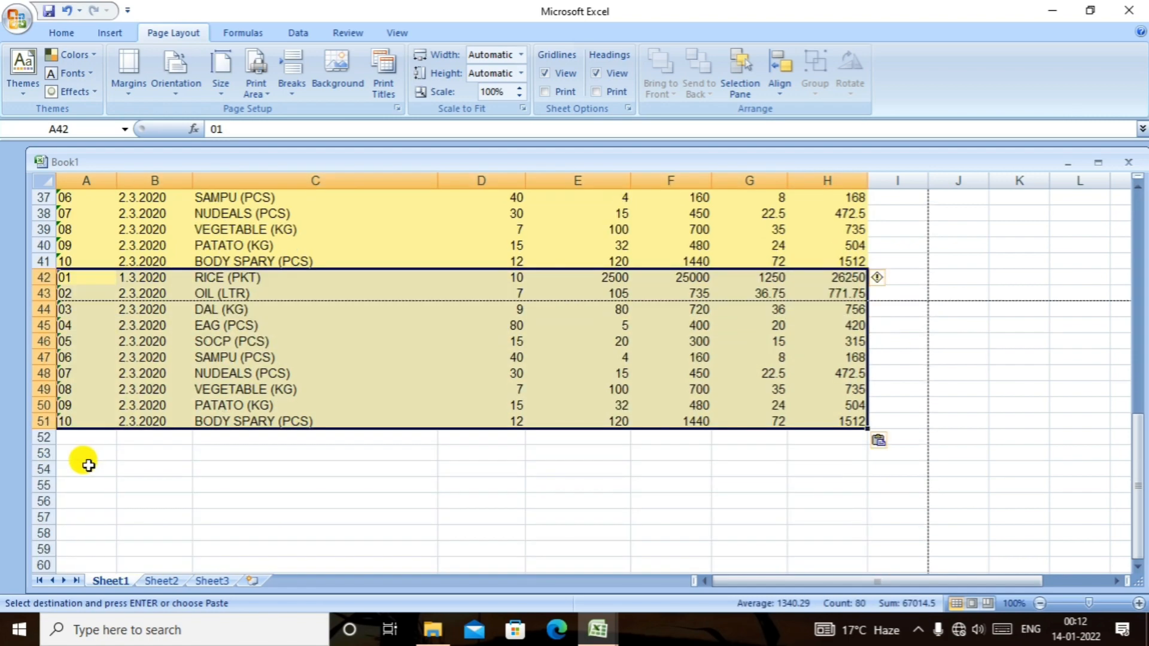
pyautogui.click(83, 435)
pyautogui.hotkey('ctrl', 'v')
pyautogui.scroll(-3, 83, 435)
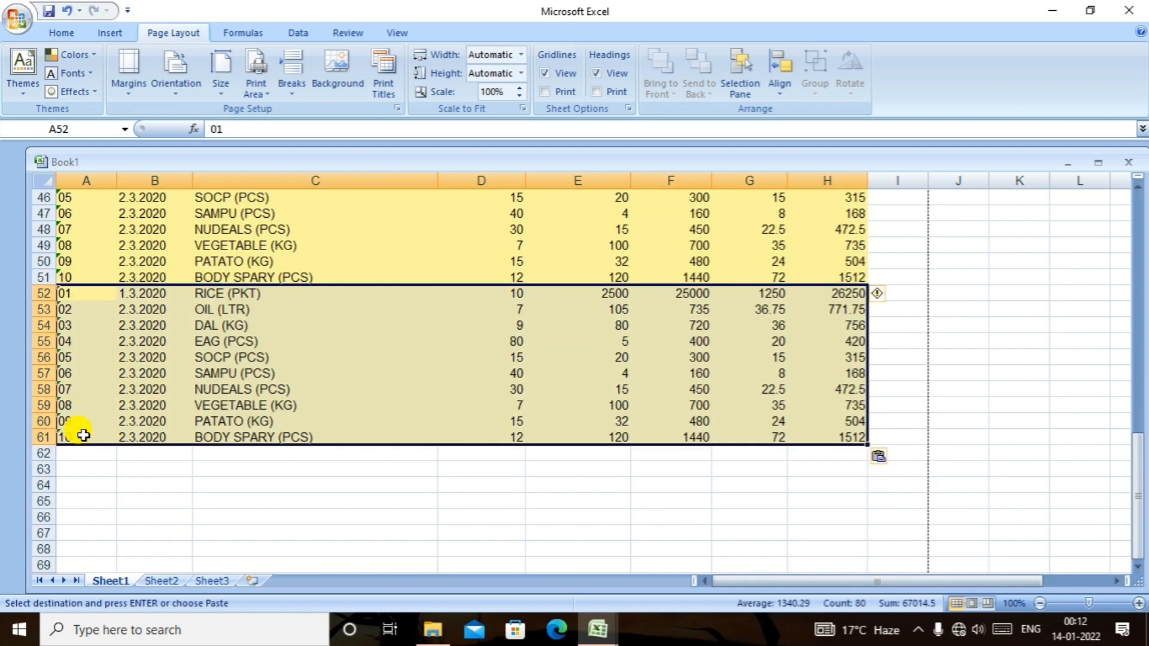
pyautogui.scroll(15, 240, 326)
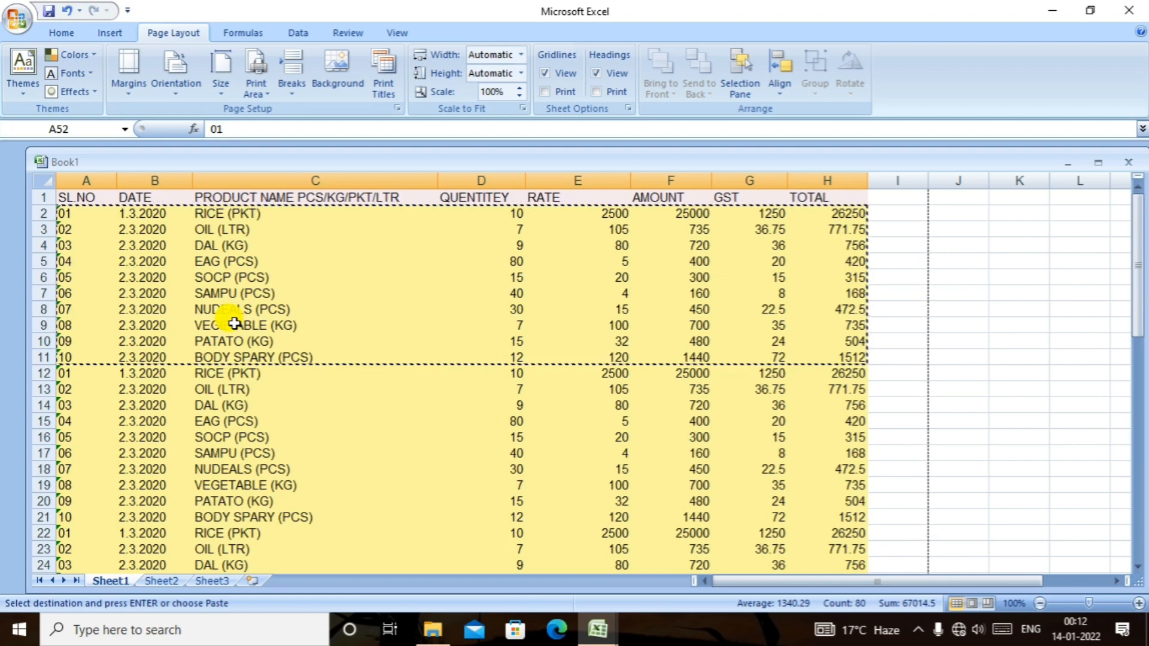
pyautogui.scroll(-13, 738, 349)
pyautogui.press('Escape')
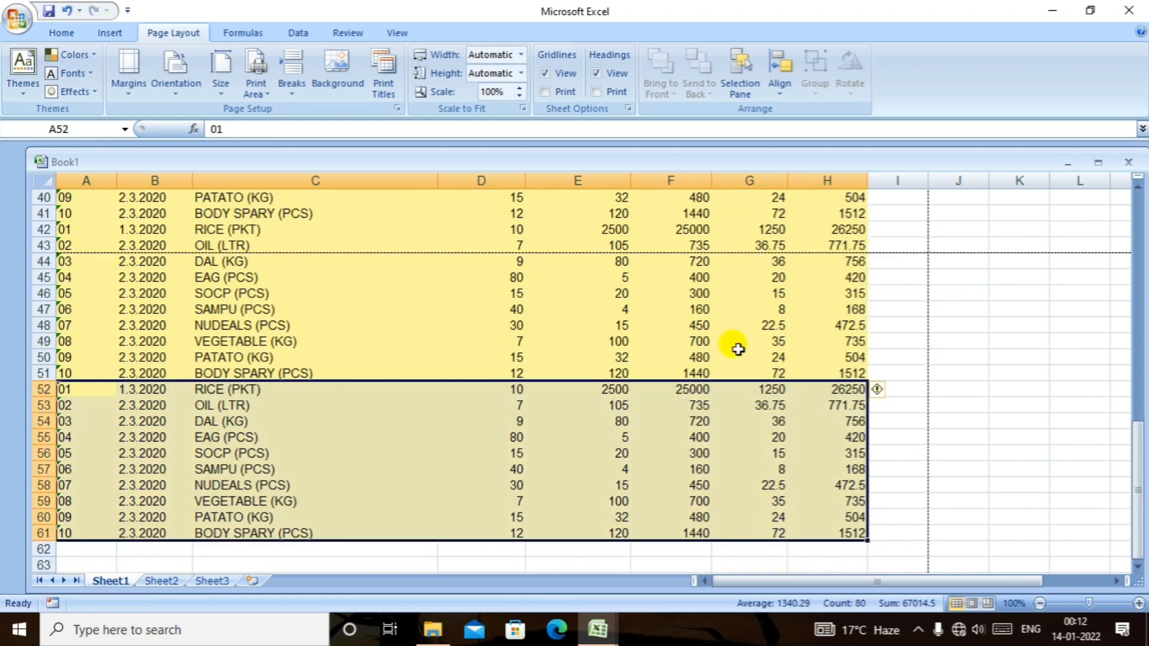
# Examine the extended table in print preview, both enlarged and as a full page.
pyautogui.scroll(13, 820, 387)
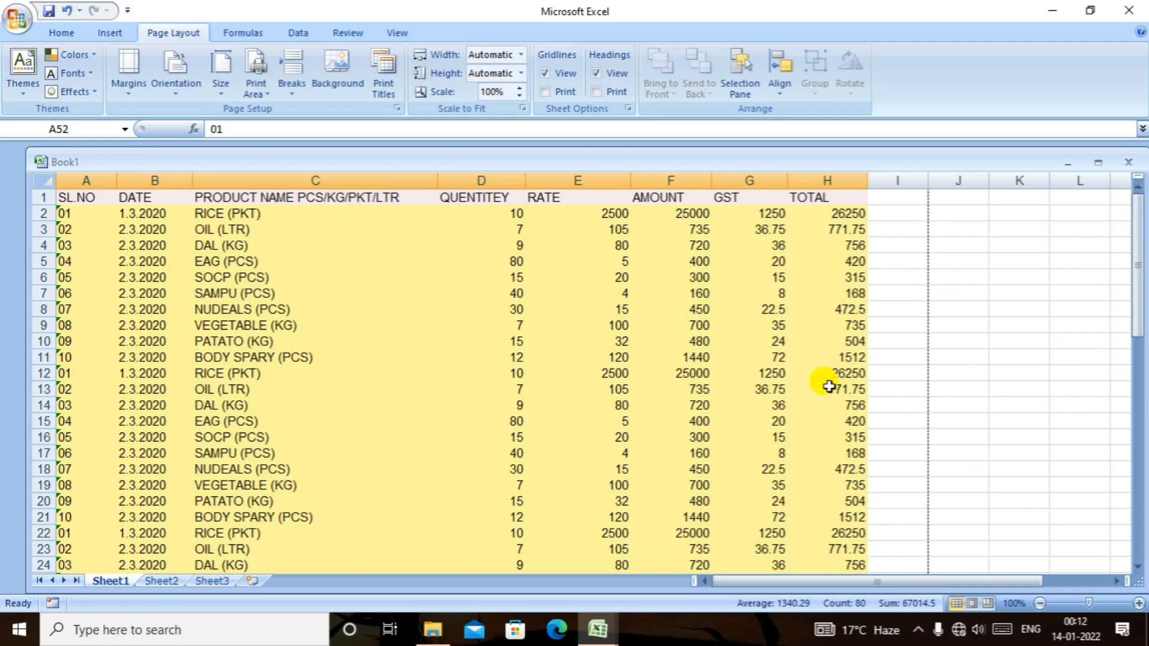
pyautogui.hotkey('ctrl', 'F2')
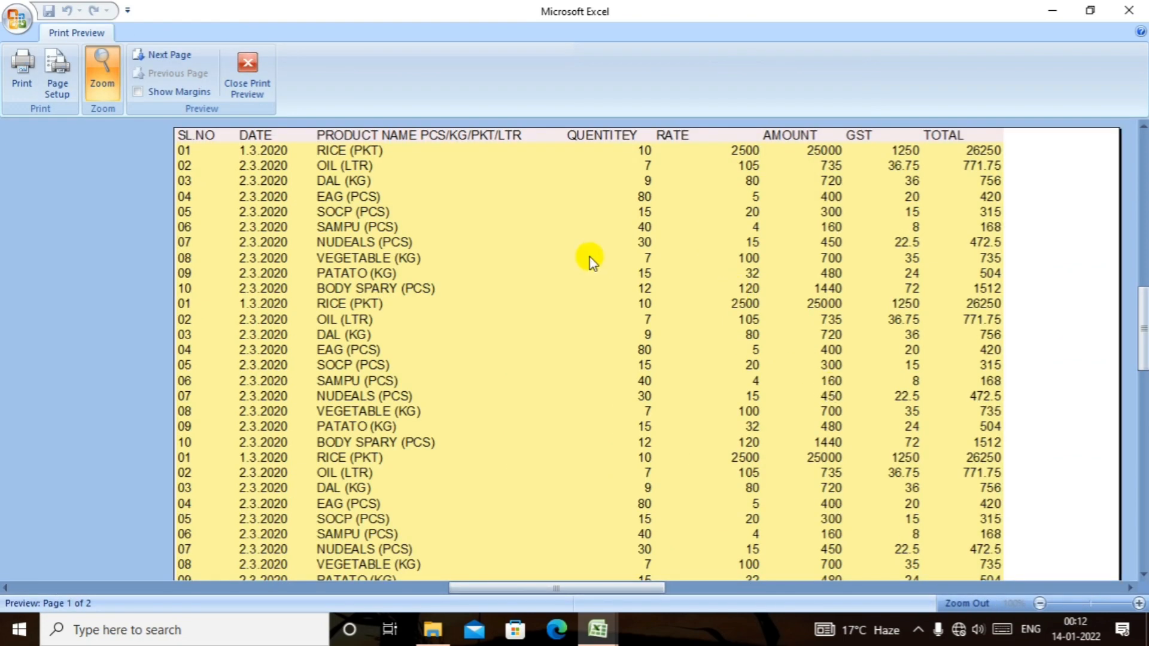
pyautogui.scroll(-3, 585, 259)
pyautogui.scroll(1, 585, 259)
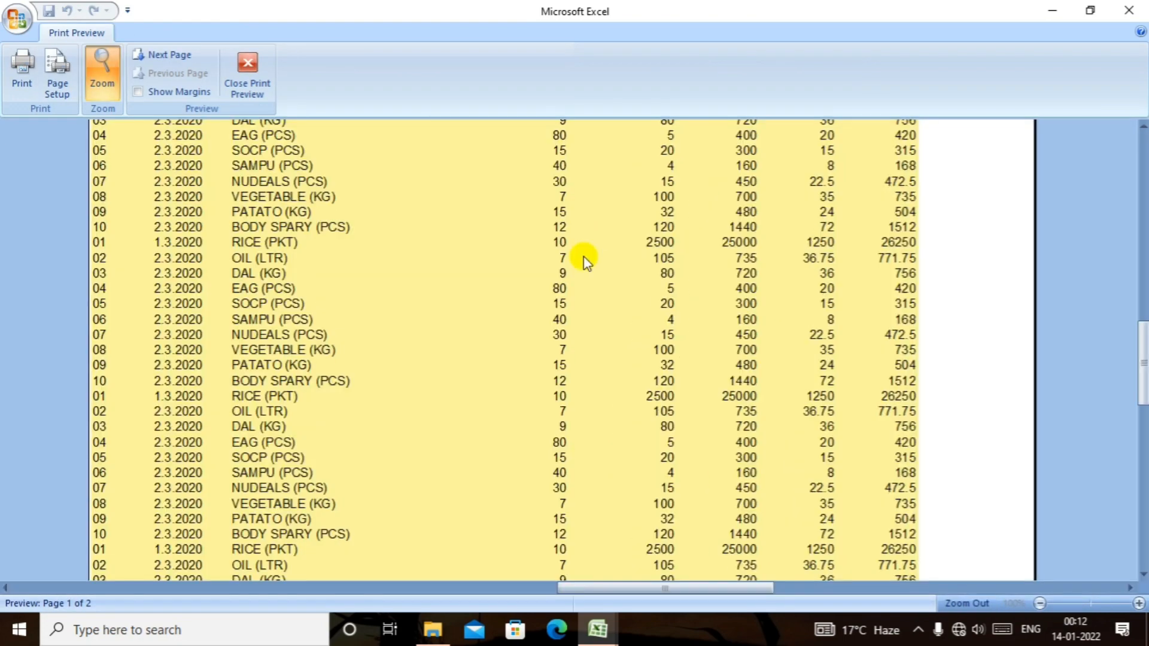
pyautogui.click(585, 258)
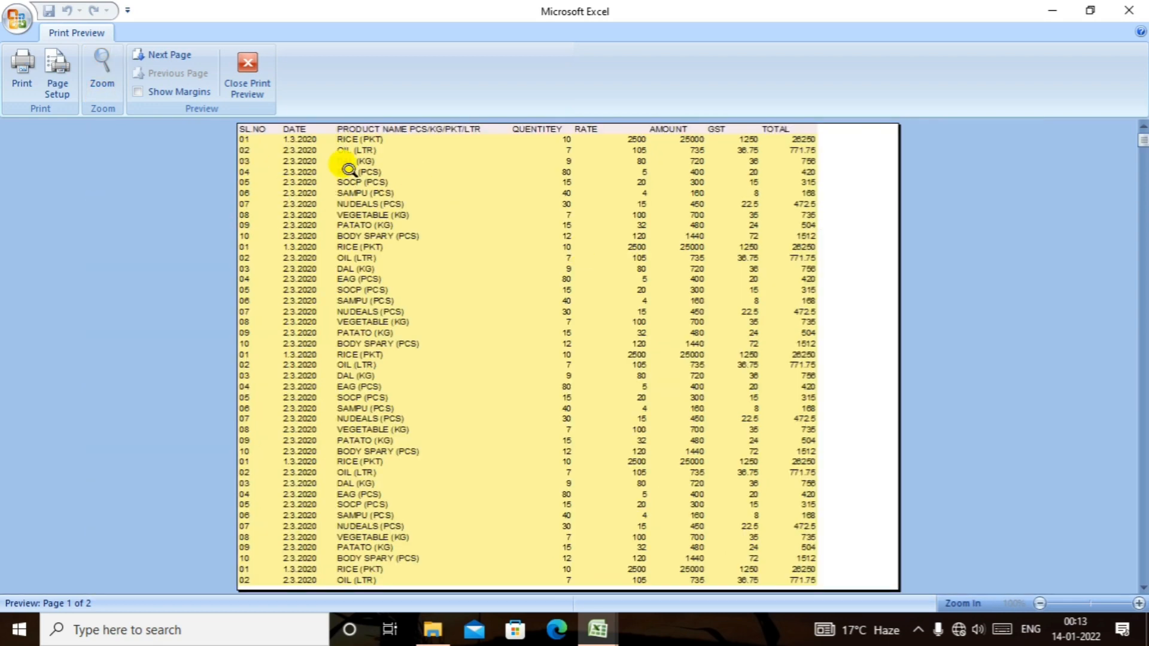
# Compare the top rows of both printed pages in print preview and close the preview.
pyautogui.scroll(-1, 482, 131)
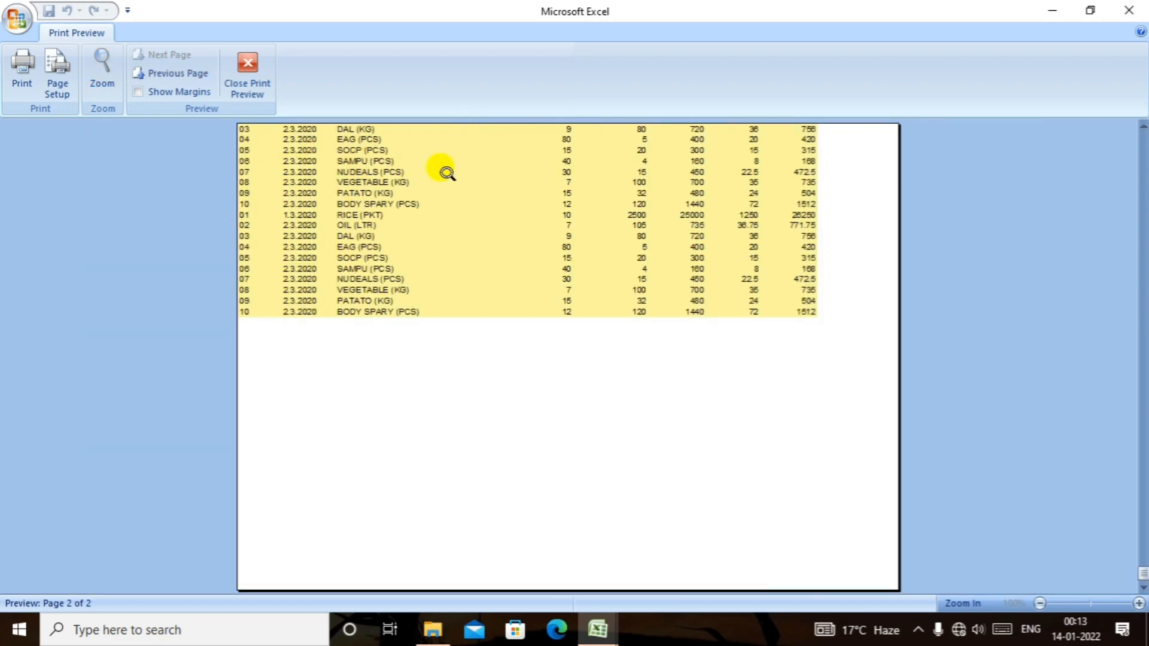
pyautogui.scroll(1, 455, 175)
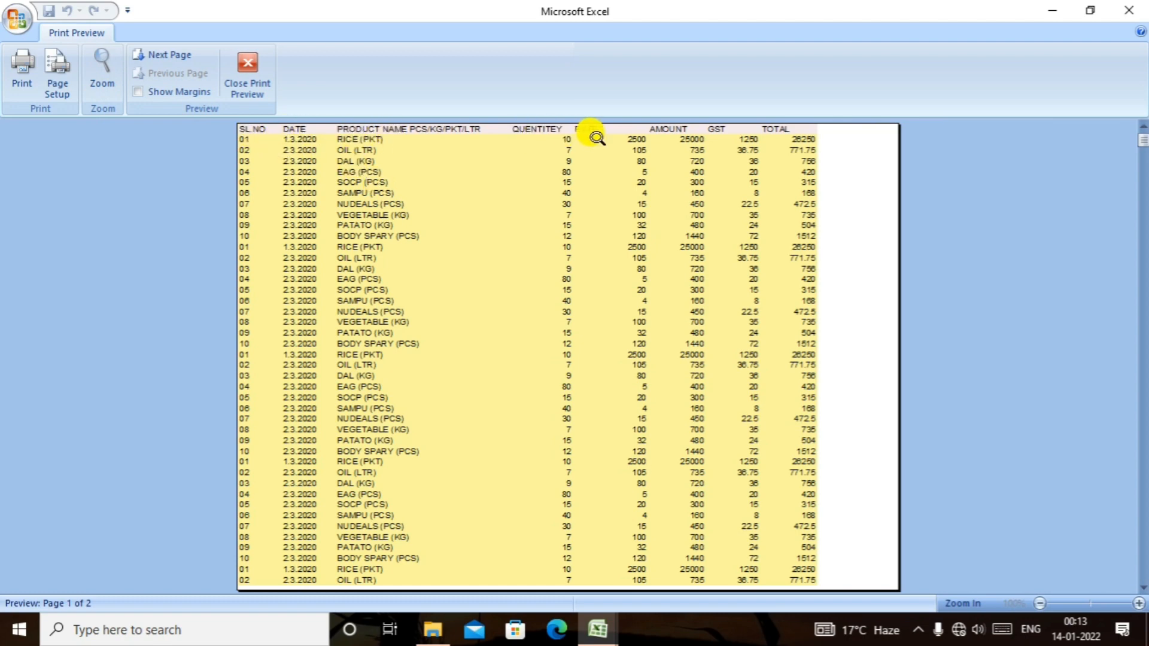
pyautogui.scroll(-1, 542, 209)
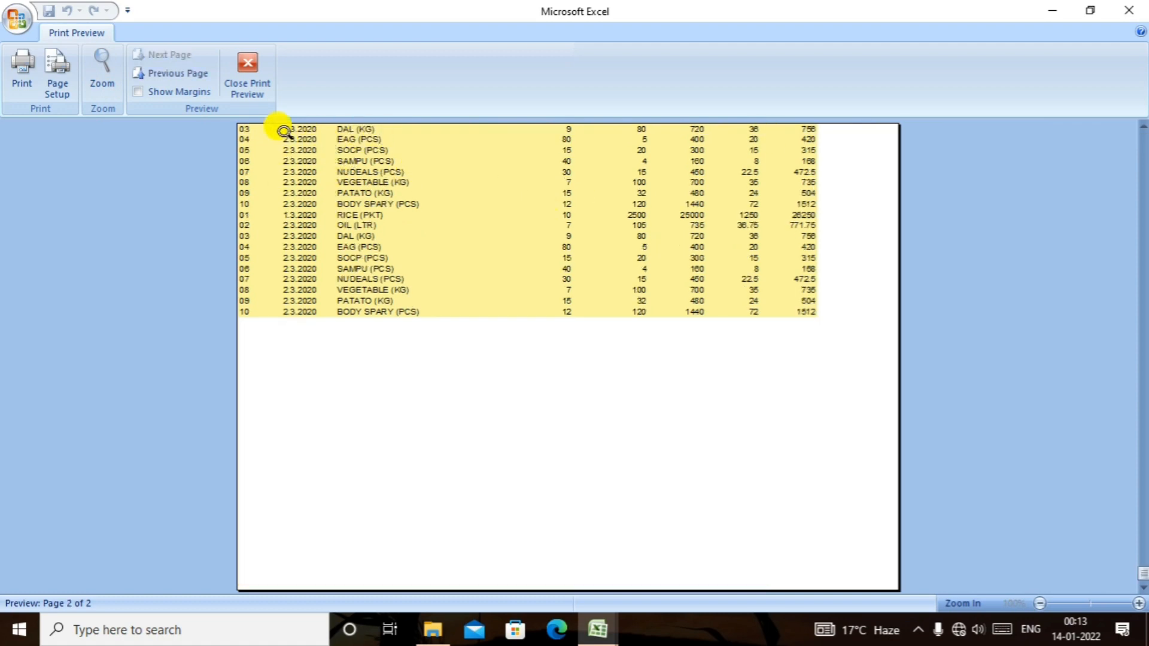
pyautogui.click(271, 79)
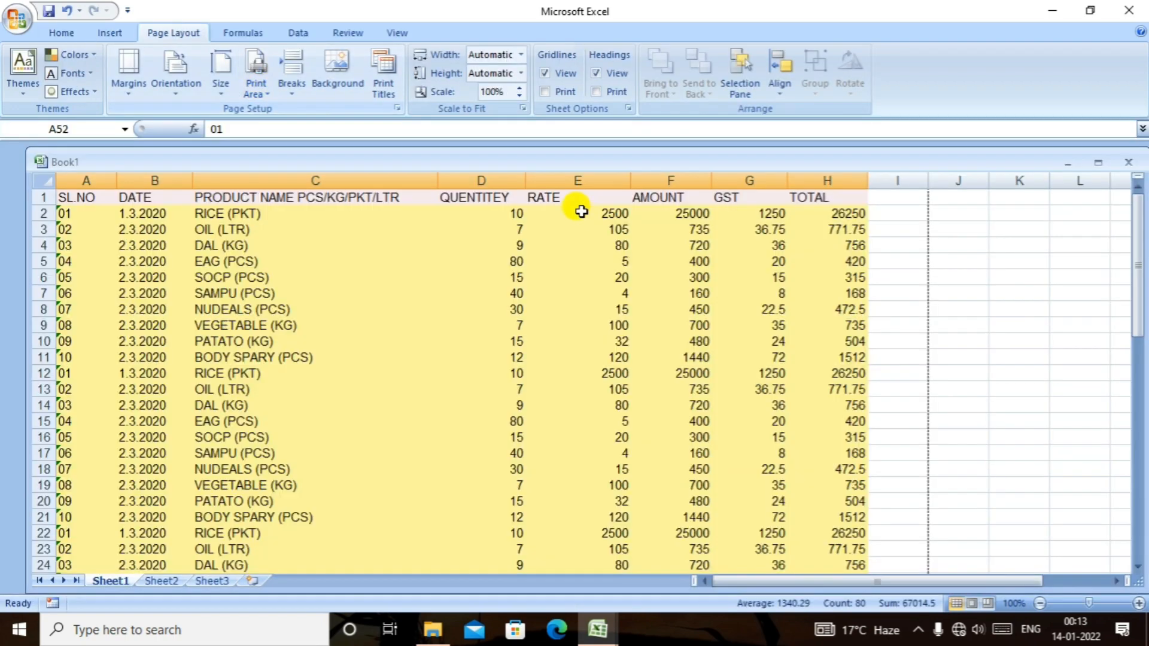
# Set header row 1 ($1:$1) as the print title row to repeat at the top of every page.
pyautogui.click(384, 86)
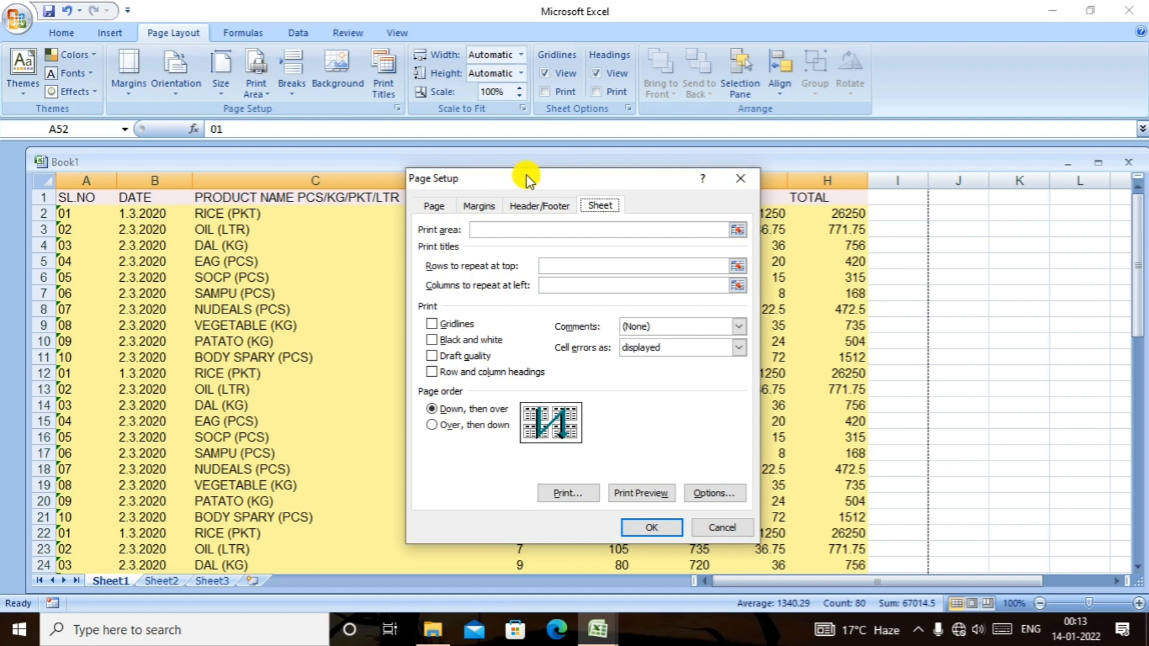
pyautogui.moveTo(528, 179); pyautogui.dragTo(707, 167)
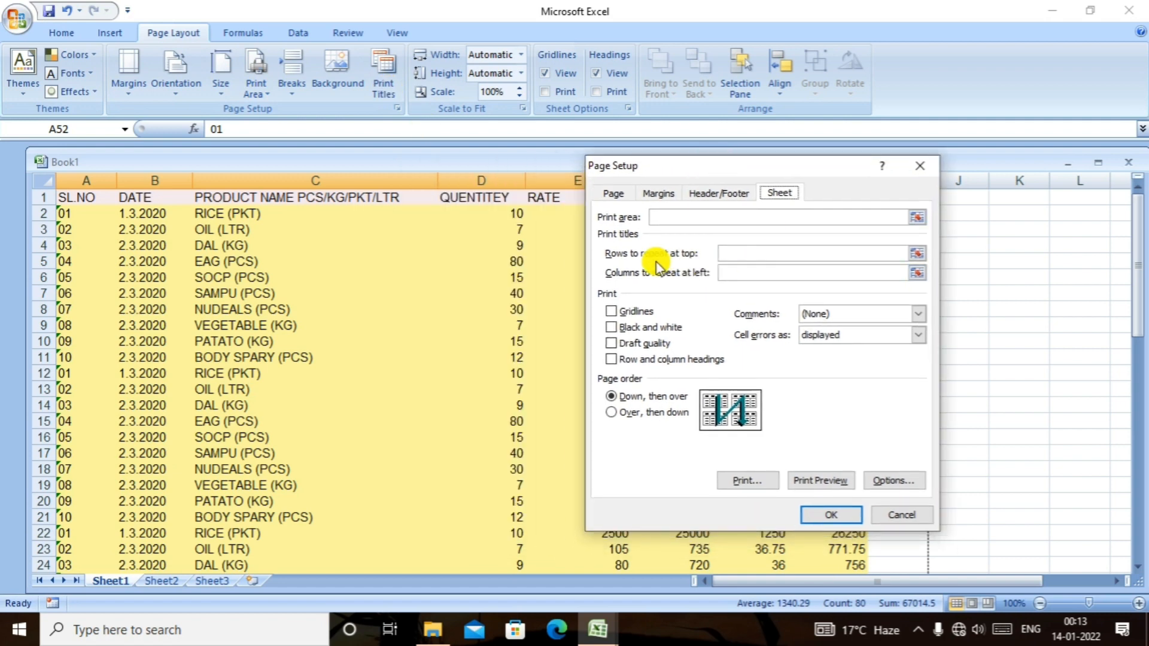
pyautogui.click(740, 254)
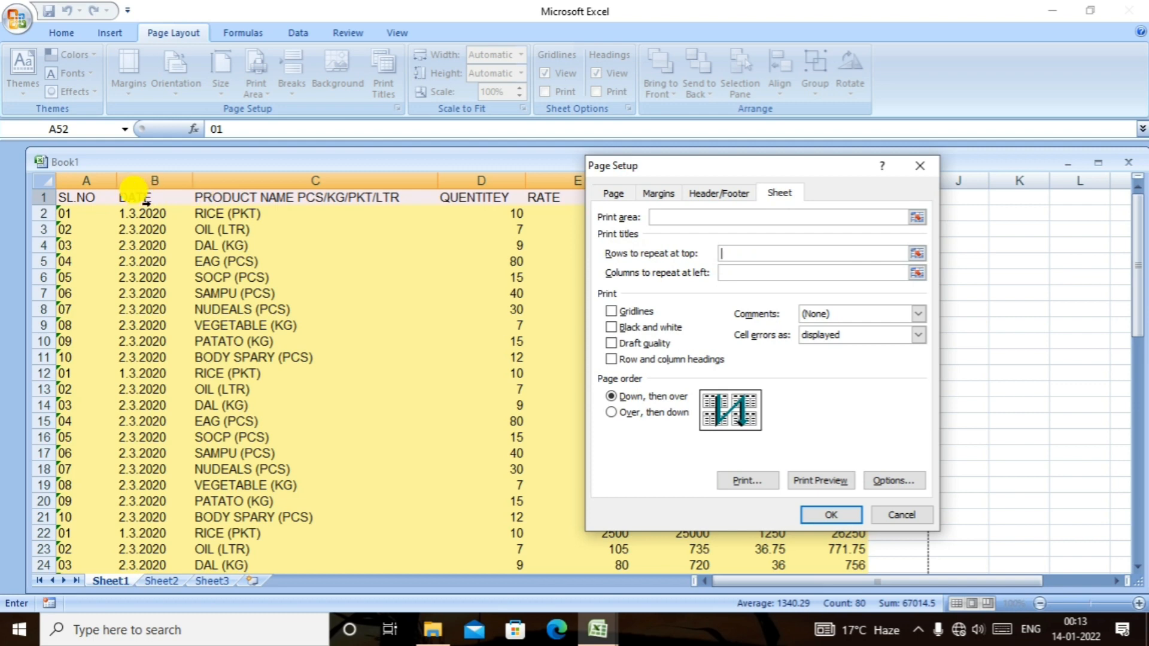
pyautogui.click(138, 198)
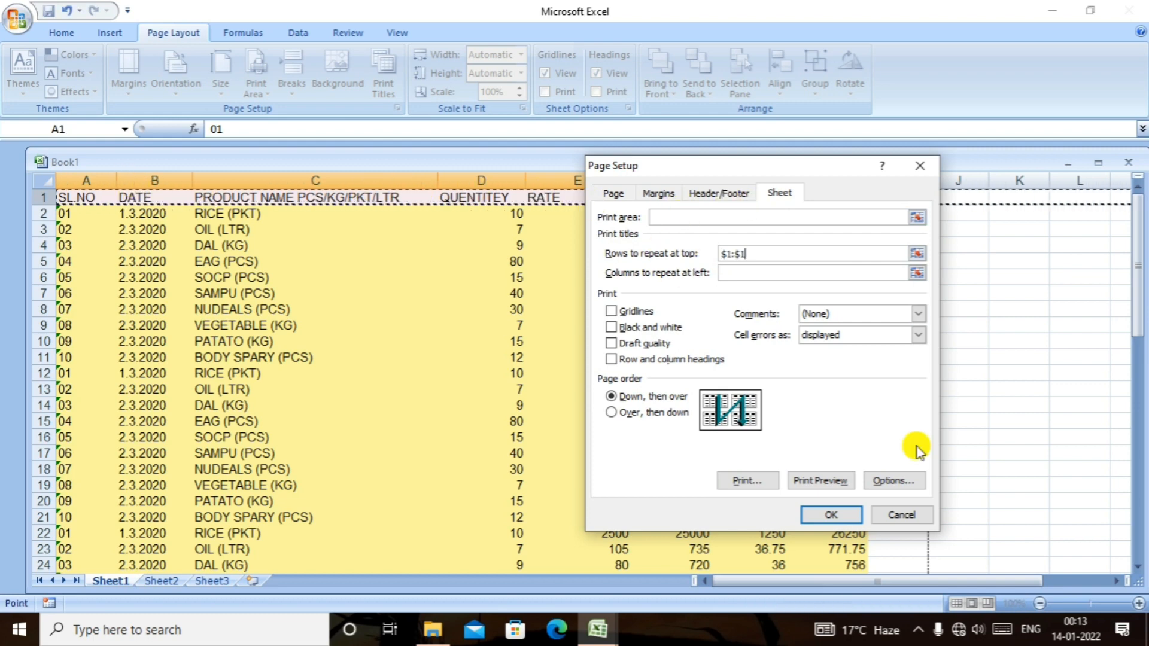
pyautogui.click(844, 515)
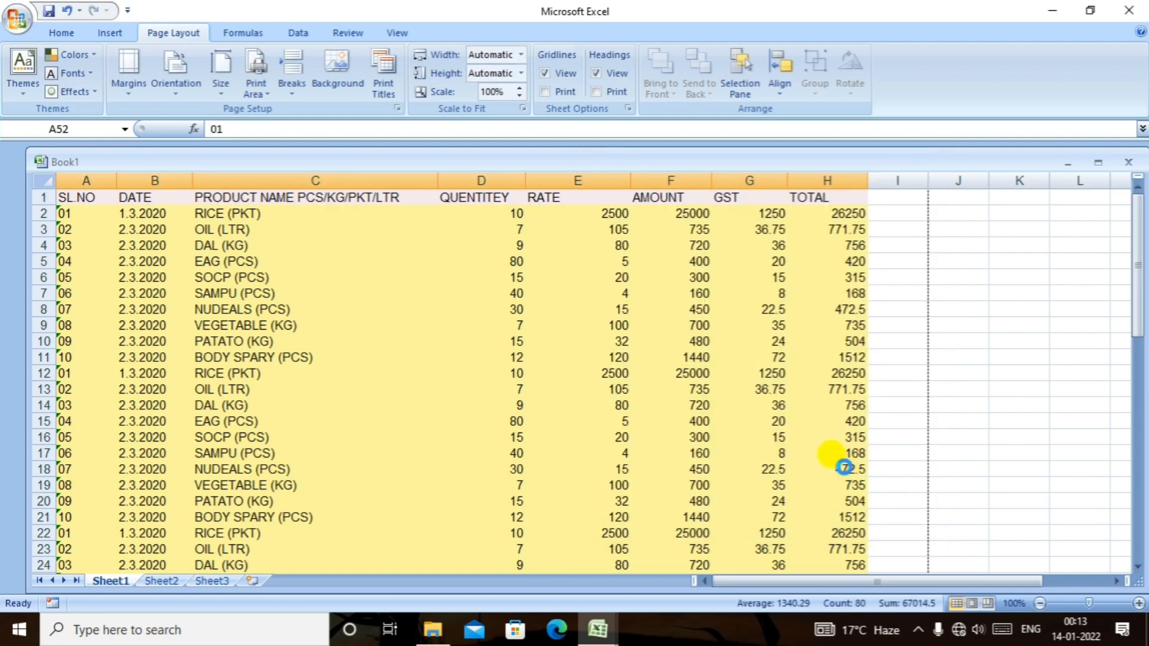
# Check the header row on both pages in print preview and return to the sheet.
pyautogui.hotkey('ctrl', 'F2')
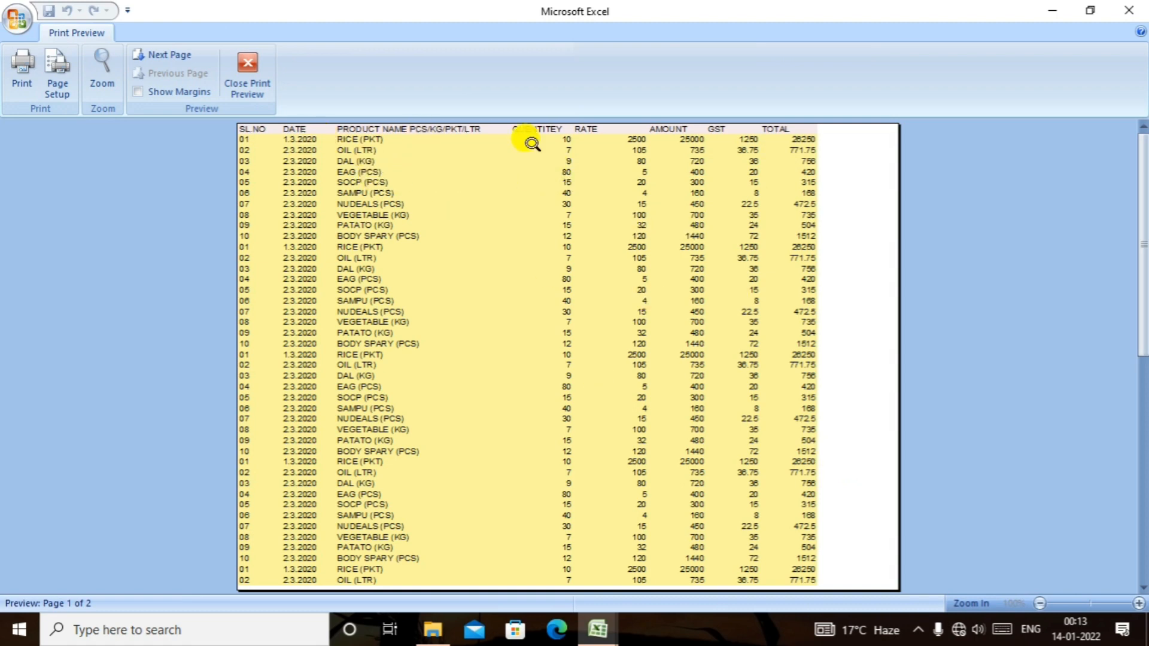
pyautogui.scroll(-1, 592, 142)
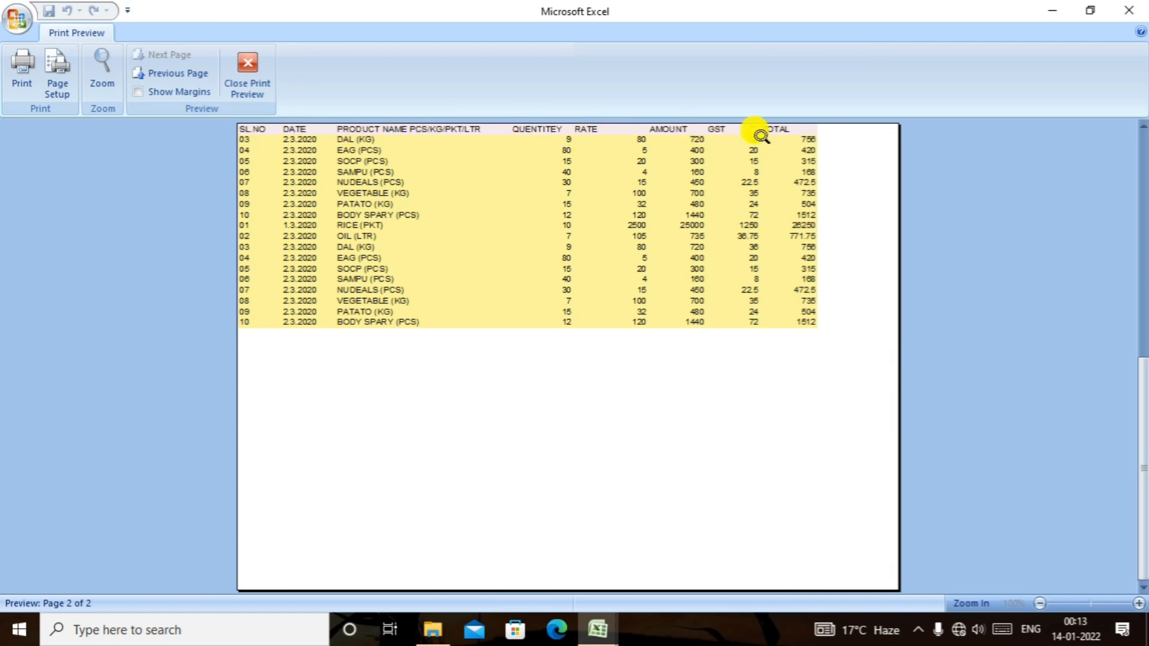
pyautogui.press('Escape')
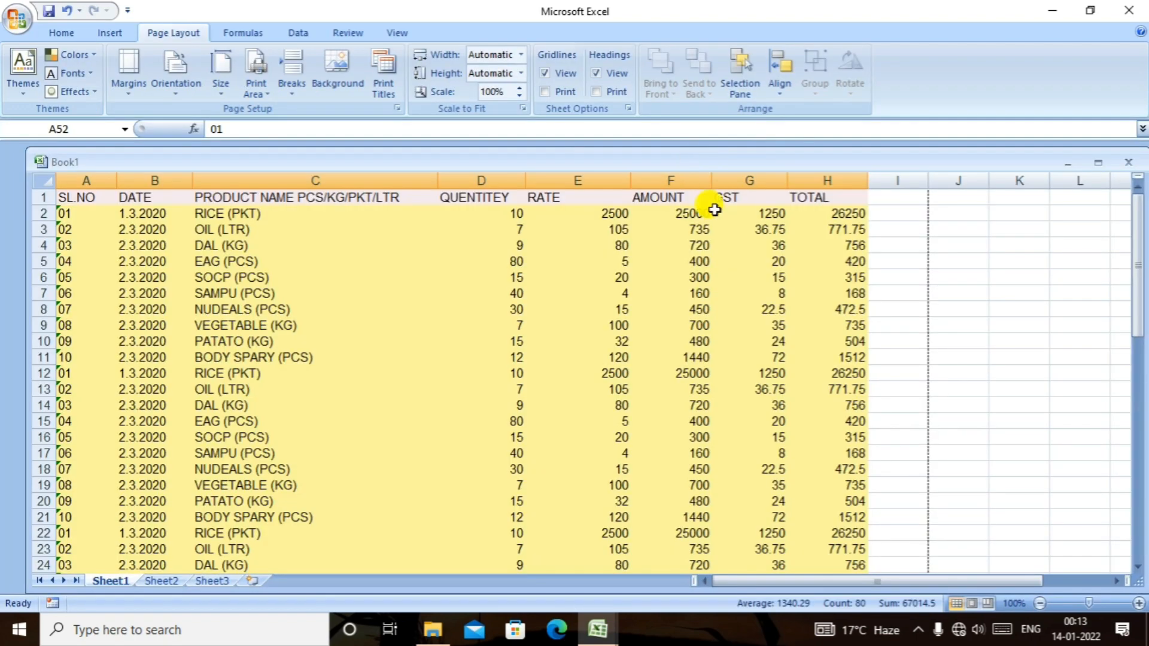
# Look through the sheet's product rows and compare them with both pages in print preview.
pyautogui.scroll(-1, 708, 244)
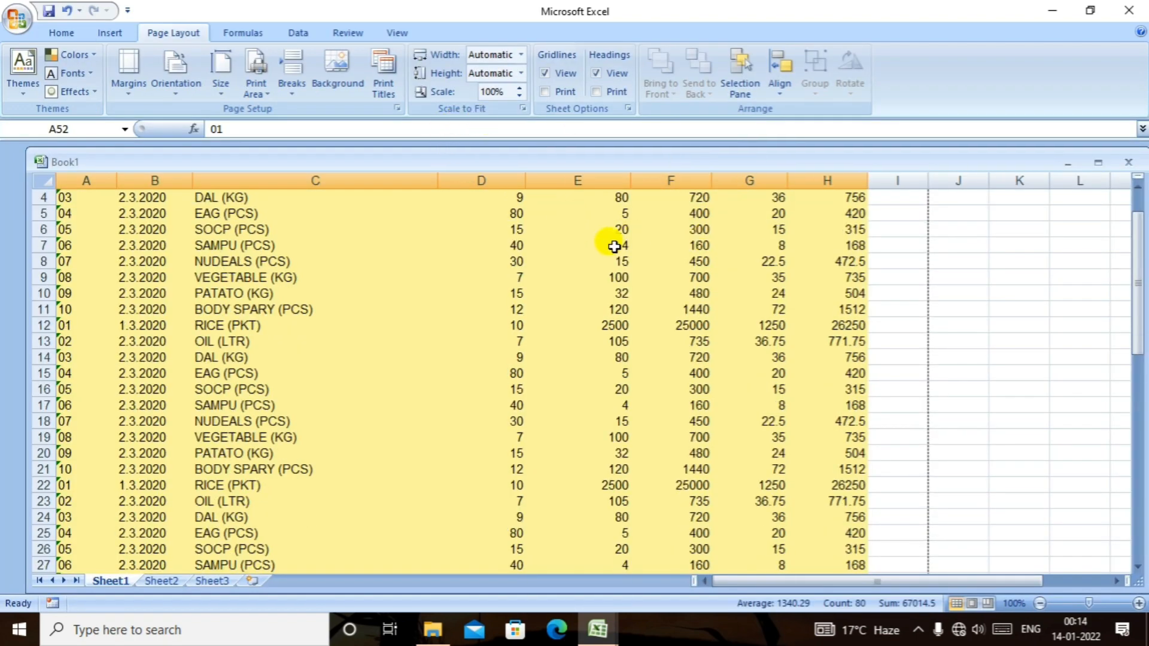
pyautogui.scroll(1, 616, 239)
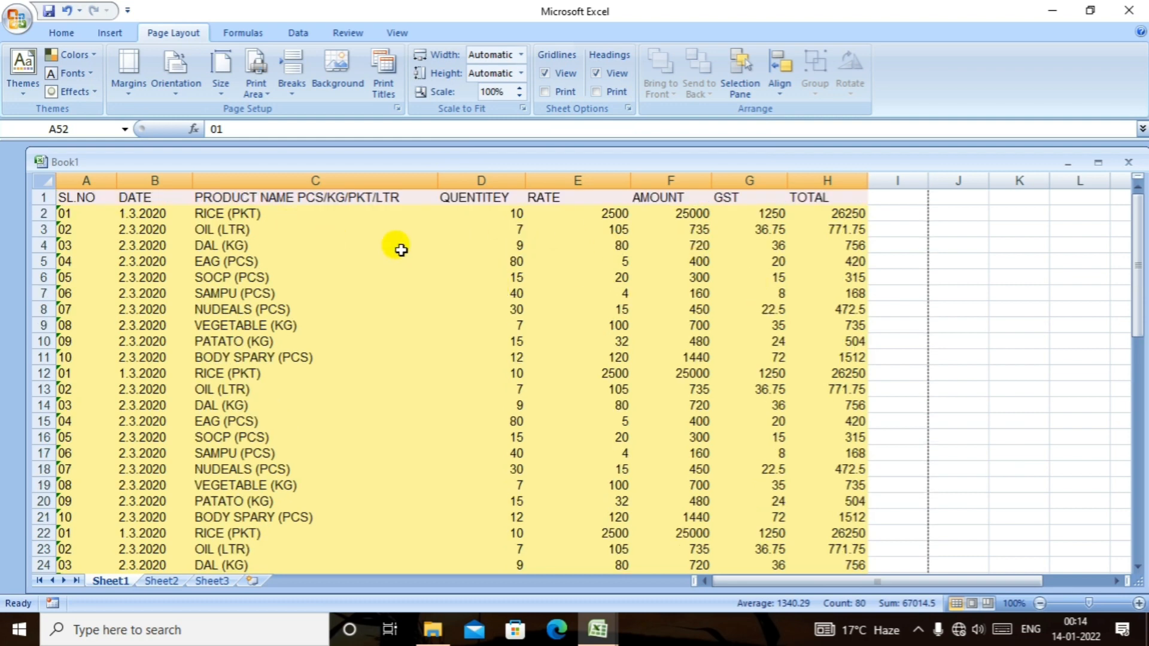
pyautogui.scroll(-3, 242, 221)
pyautogui.scroll(-3, 585, 249)
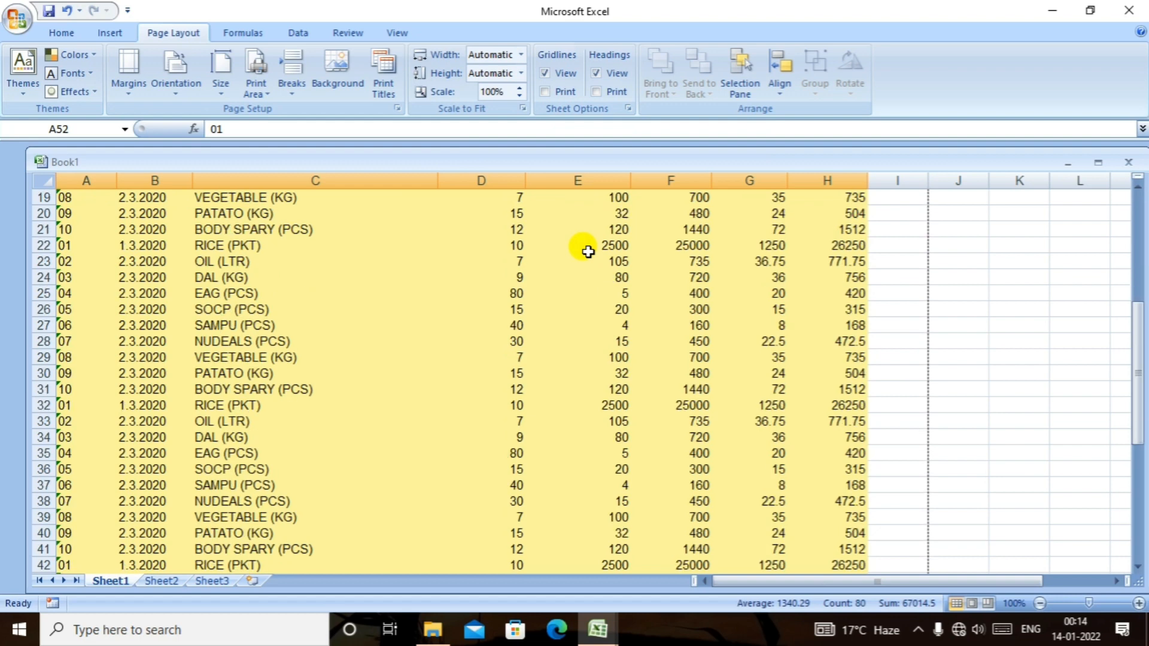
pyautogui.hotkey('ctrl', 'F2')
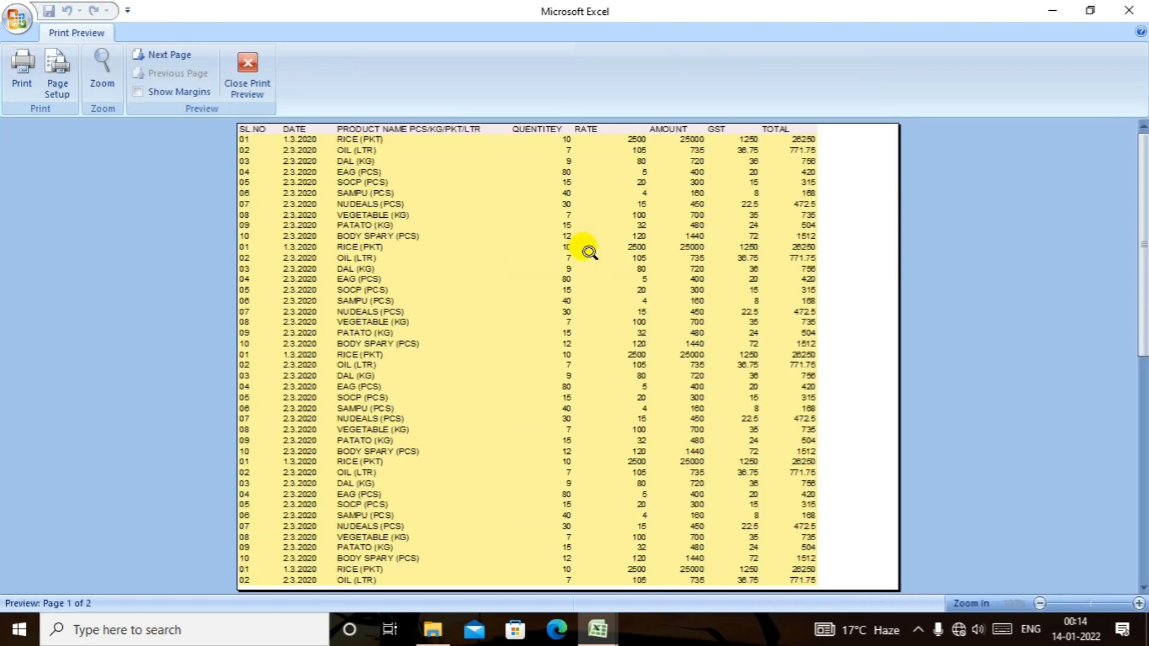
pyautogui.scroll(-1, 508, 202)
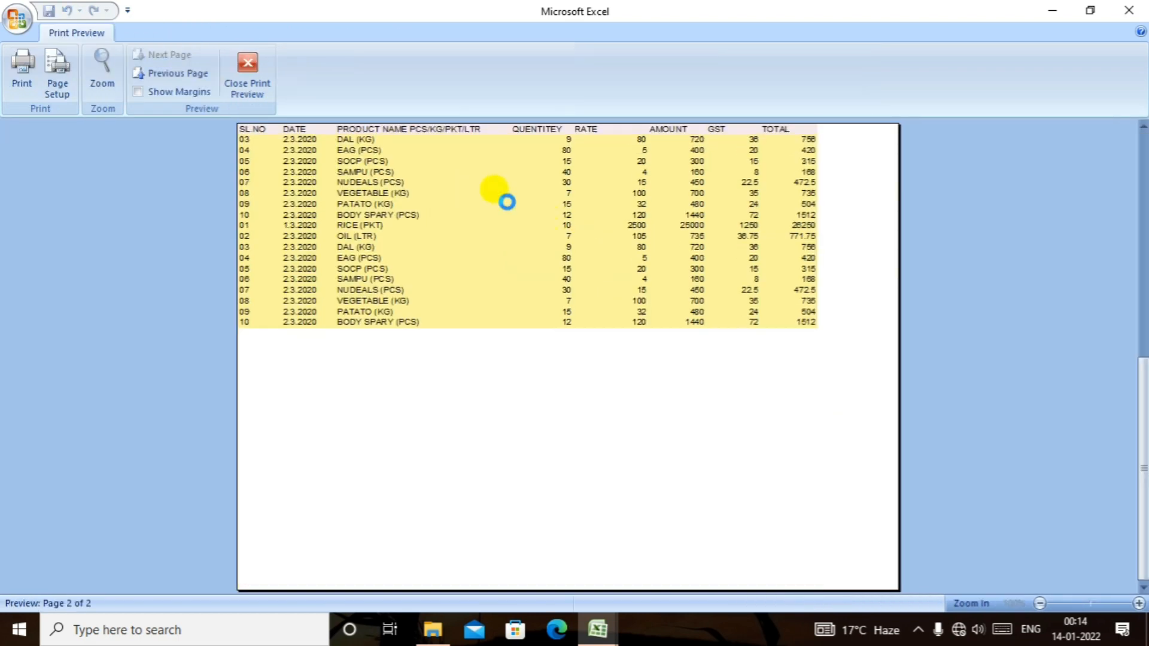
pyautogui.scroll(1, 491, 197)
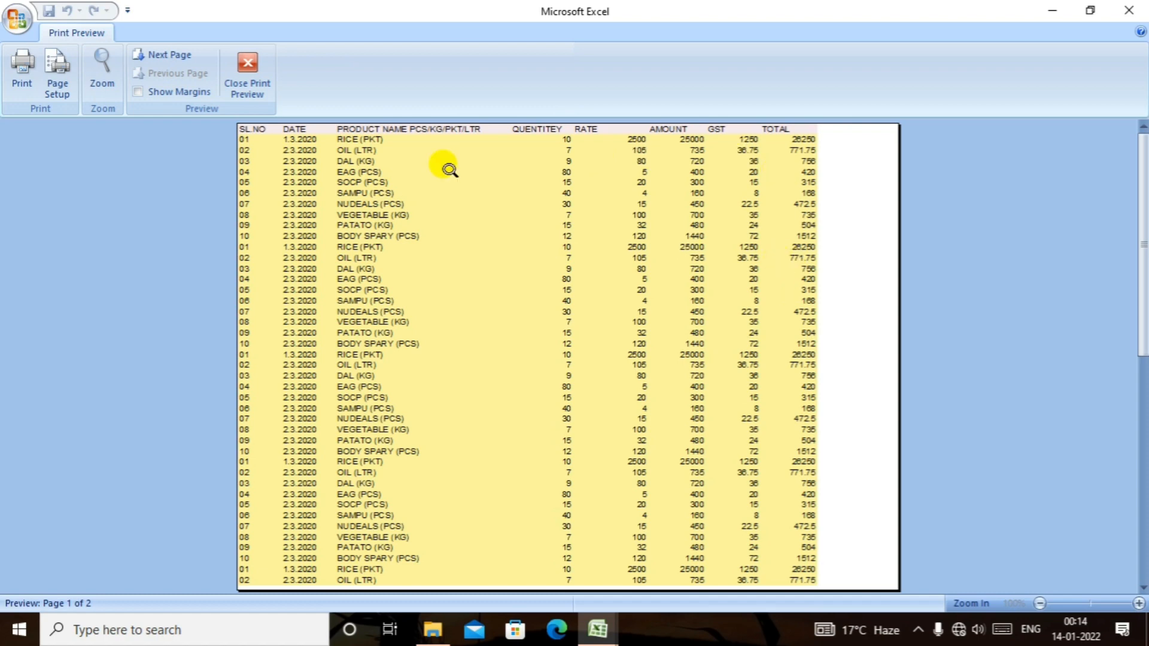
pyautogui.click(268, 101)
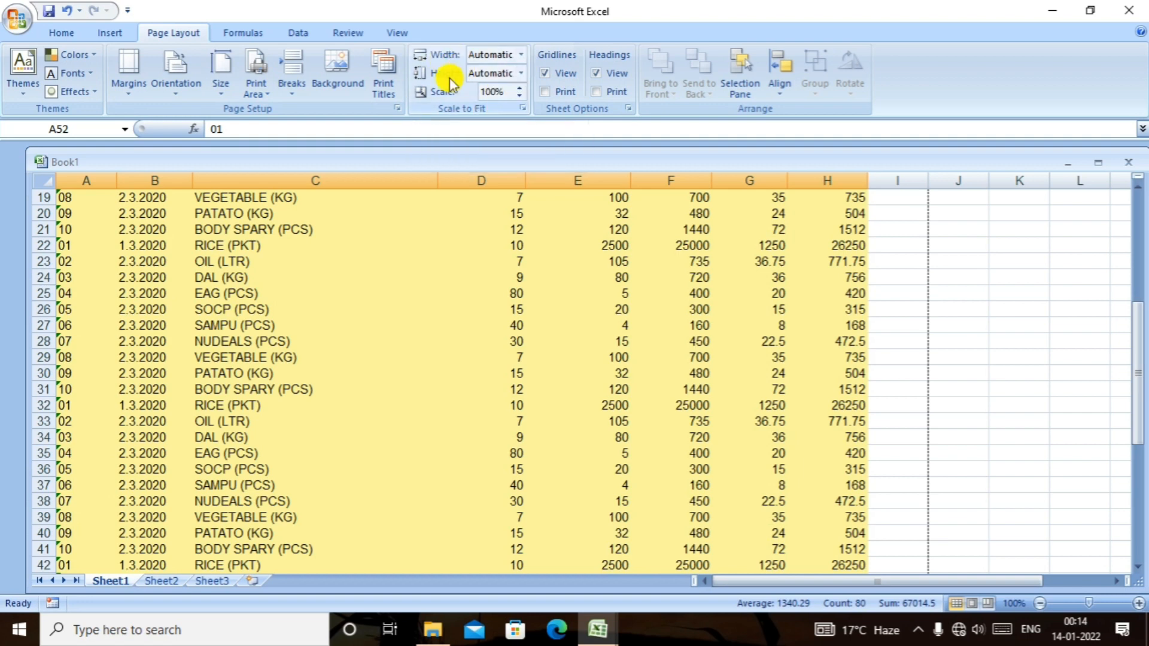
# Fit the printout to 1 page wide and 1 page tall.
pyautogui.click(524, 55)
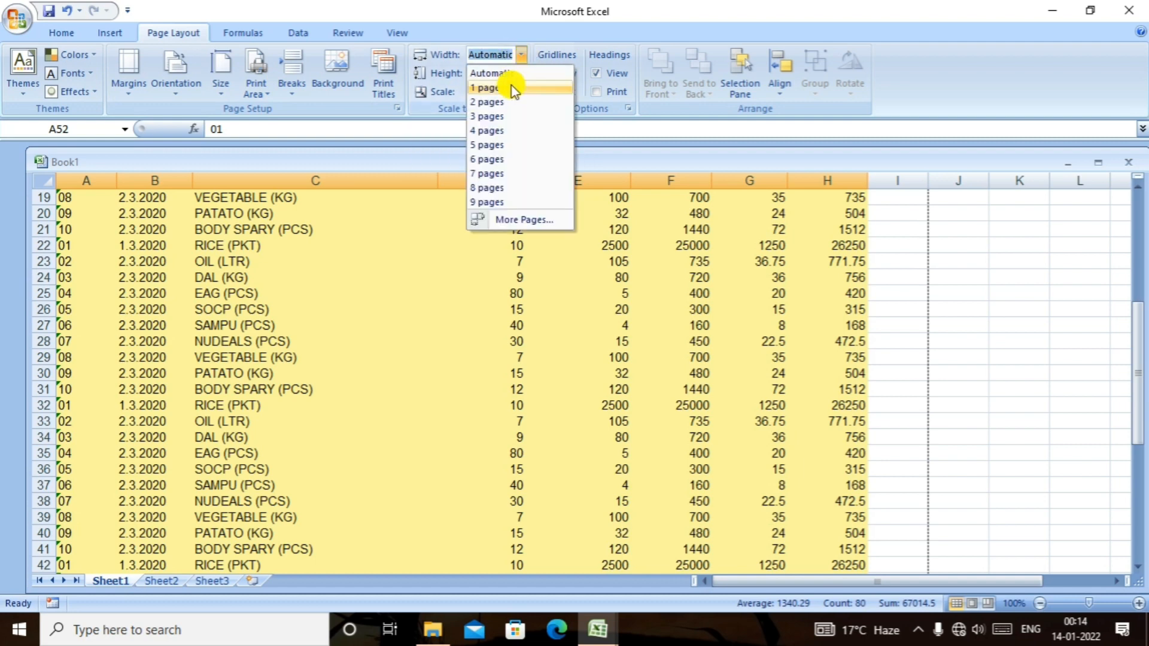
pyautogui.click(513, 88)
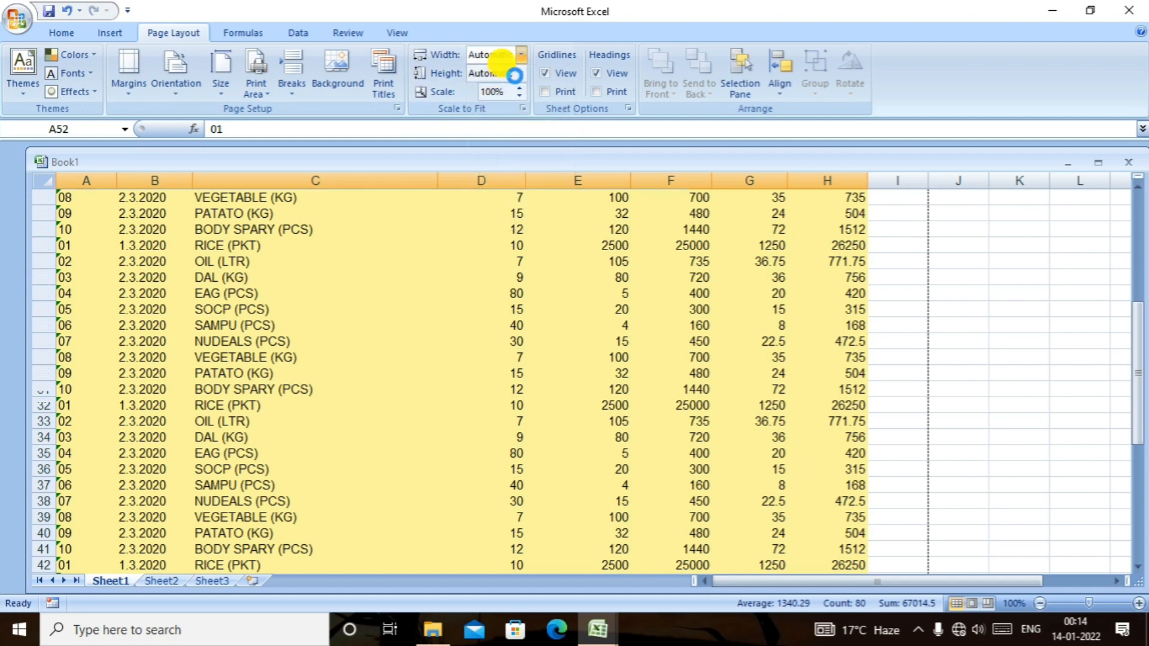
pyautogui.click(520, 73)
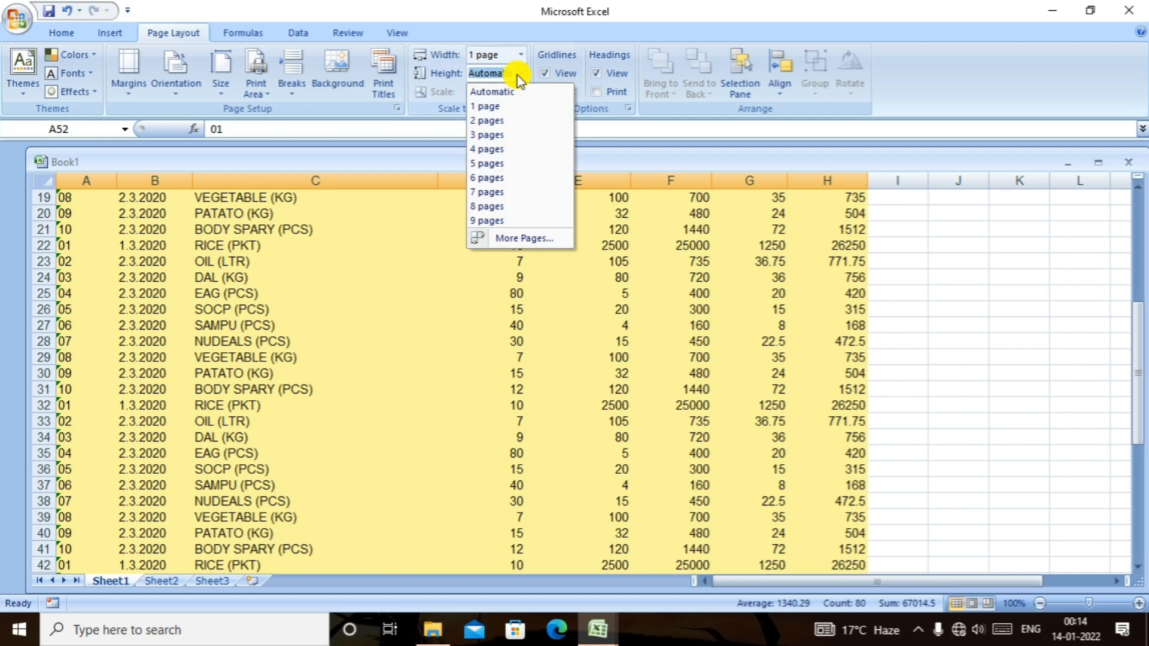
pyautogui.click(513, 105)
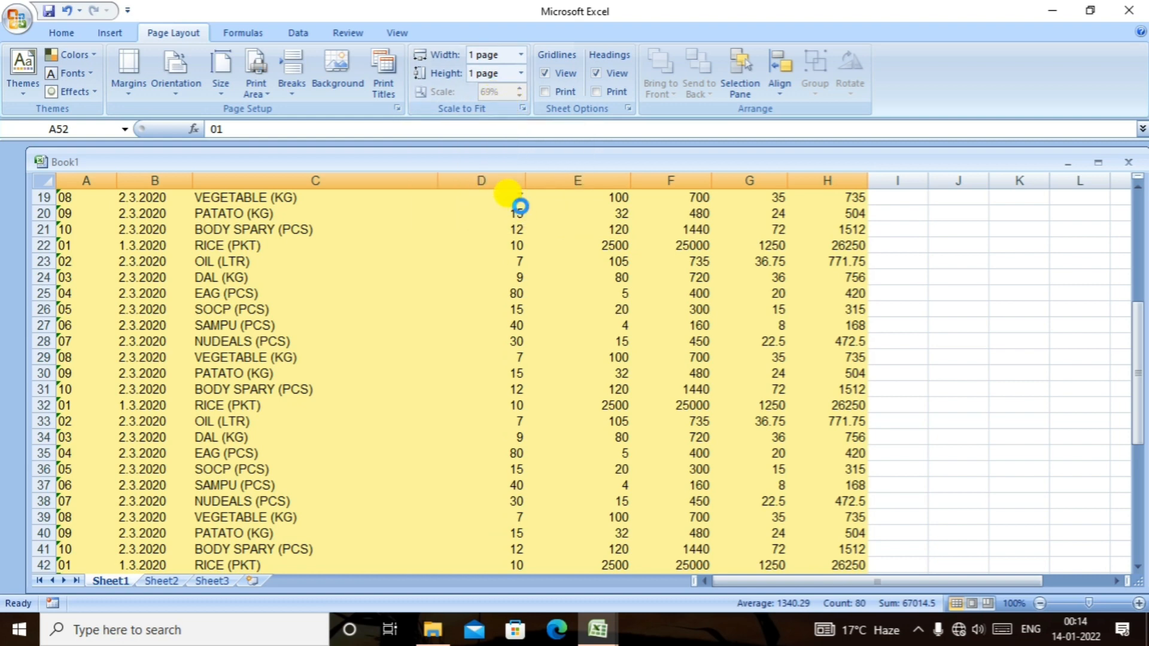
# Examine the table fitted to a single page in enlarged print preview, from its header to its last rows.
pyautogui.hotkey('ctrl', 'F2')
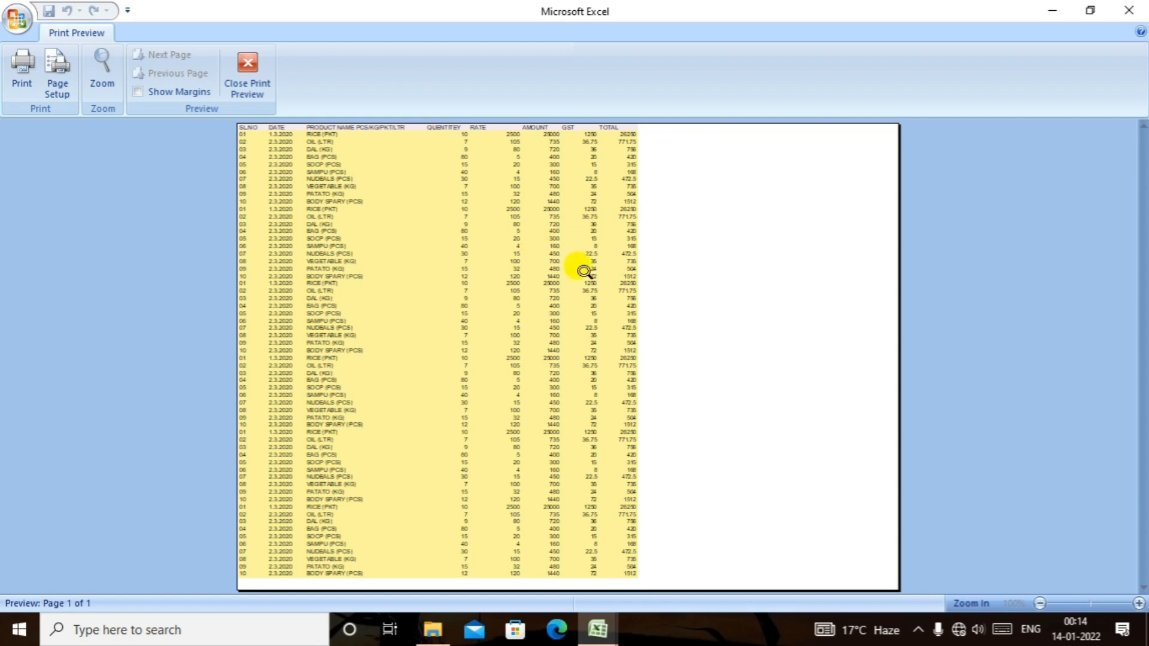
pyautogui.click(618, 272)
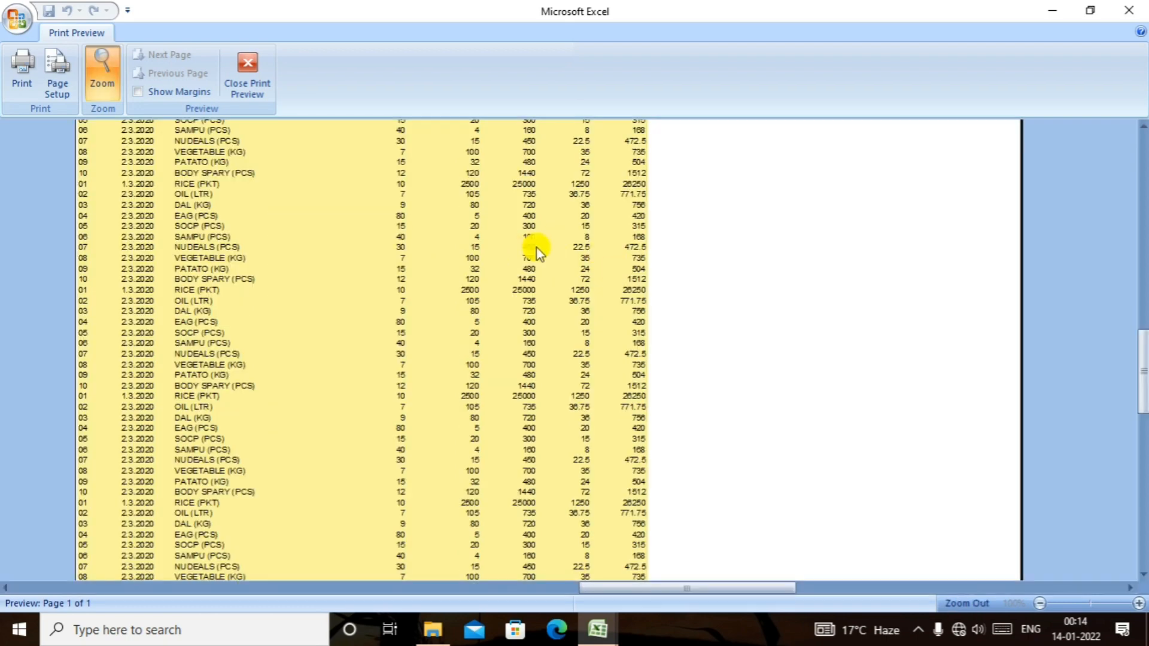
pyautogui.scroll(10, 574, 257)
pyautogui.scroll(-10, 552, 250)
pyautogui.scroll(-5, 552, 250)
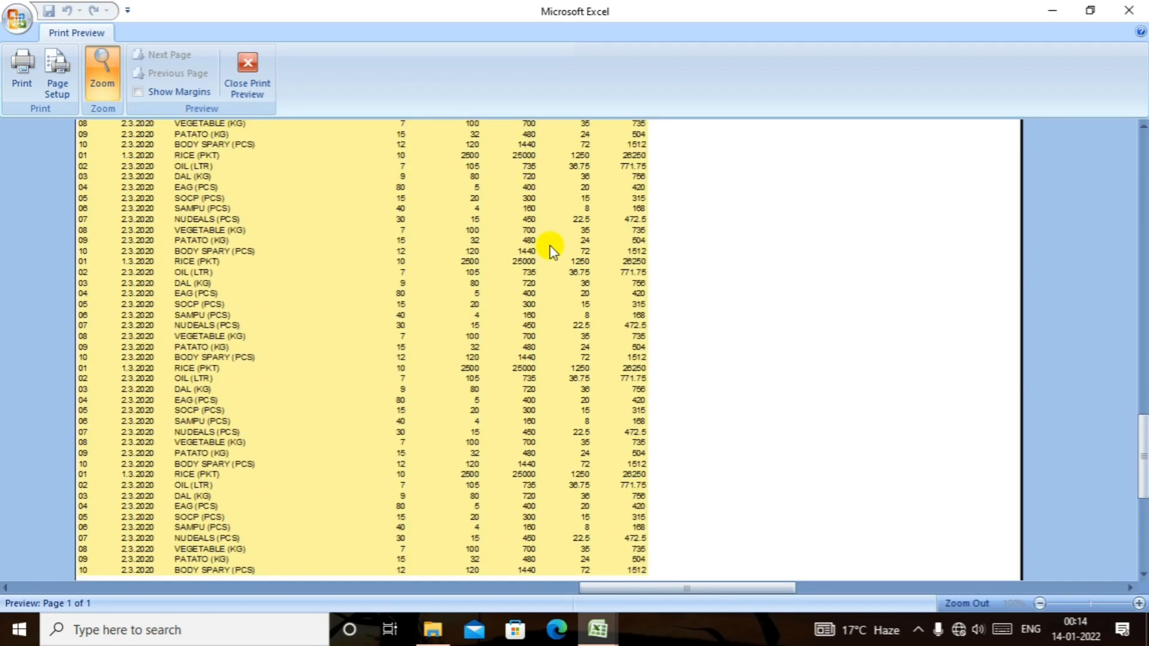
pyautogui.scroll(3, 552, 250)
pyautogui.scroll(10, 552, 250)
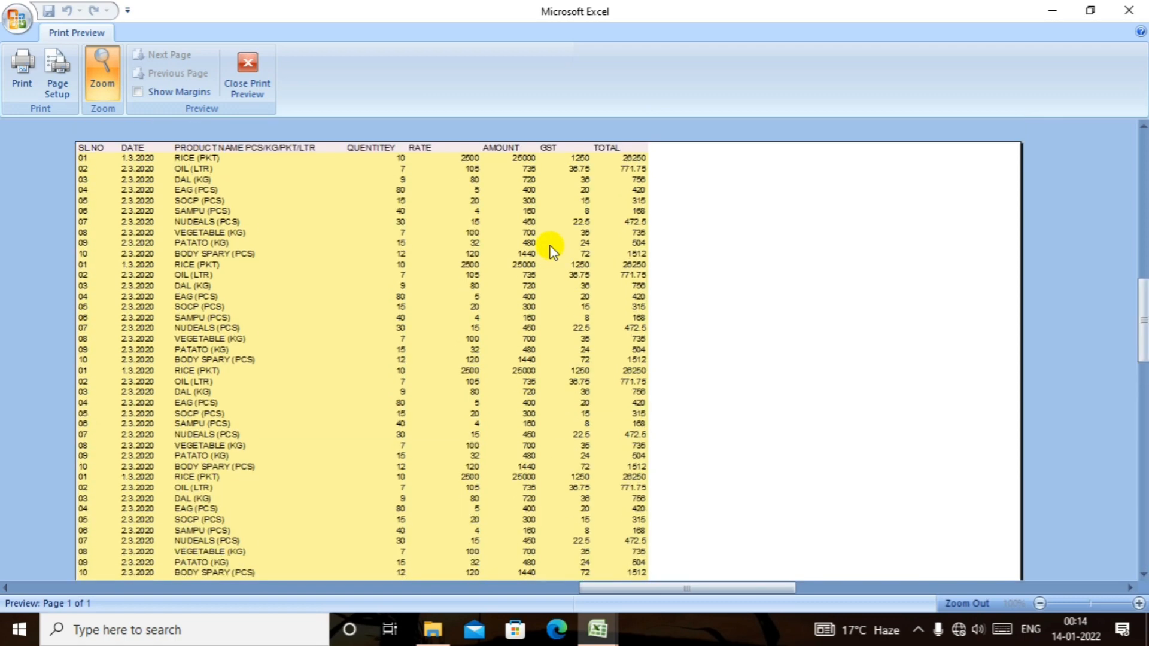
pyautogui.scroll(3, 552, 250)
pyautogui.scroll(-5, 552, 250)
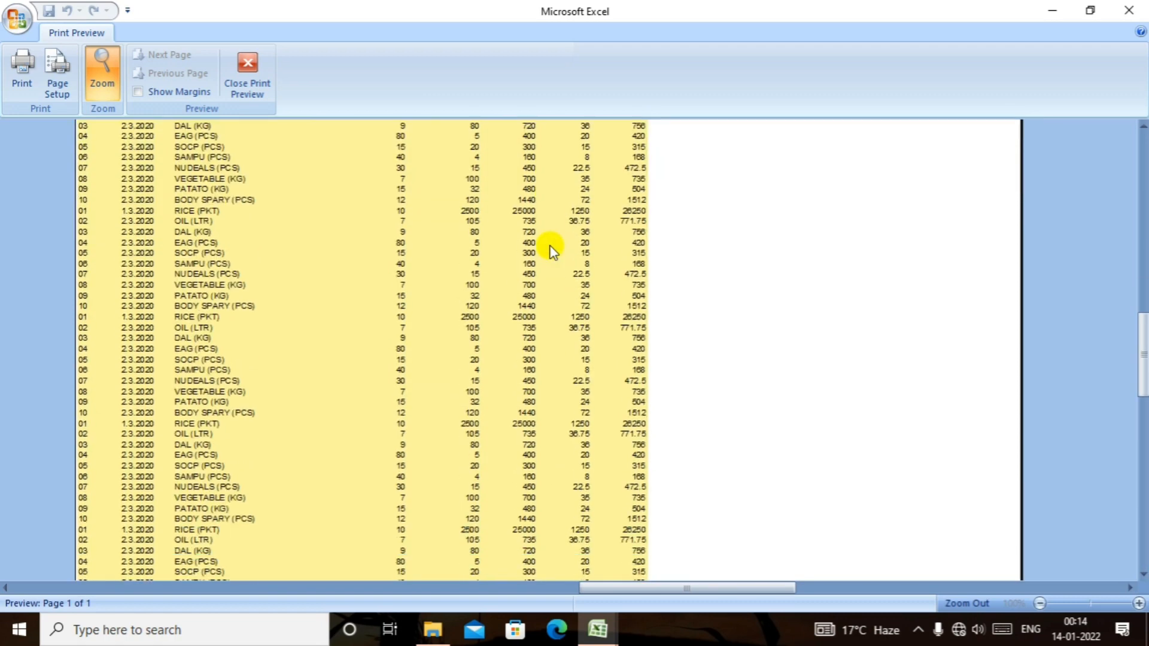
pyautogui.press('Escape')
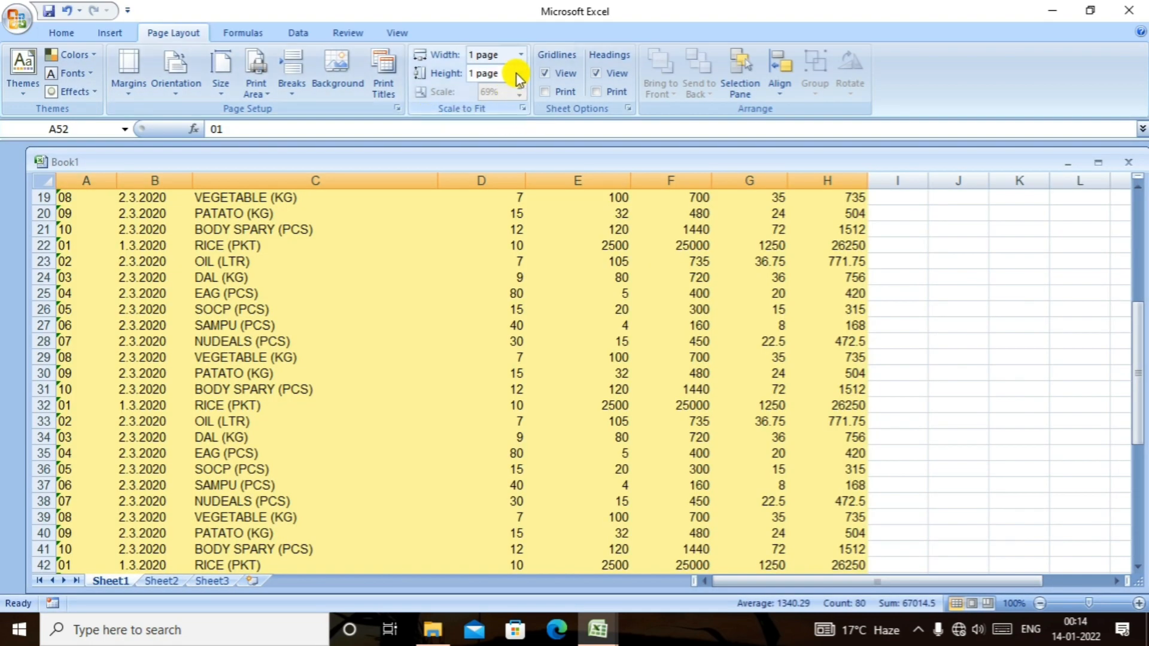
# Return the print width and height to Automatic and set the print scale to 80%.
pyautogui.click(519, 58)
pyautogui.click(517, 73)
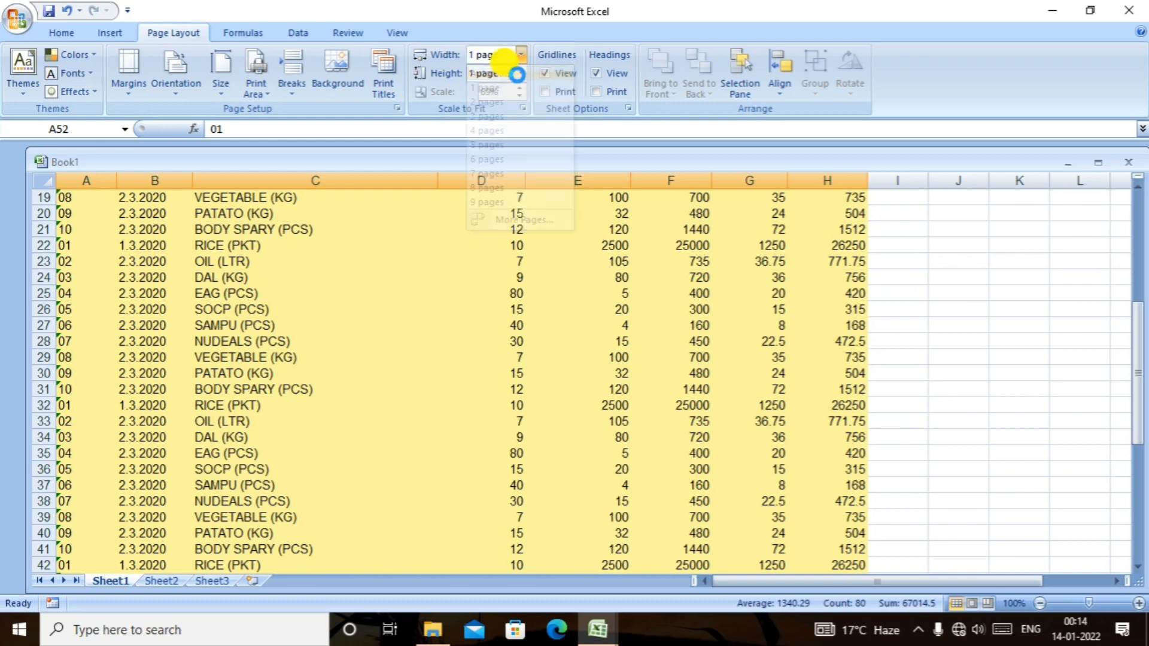
pyautogui.click(520, 74)
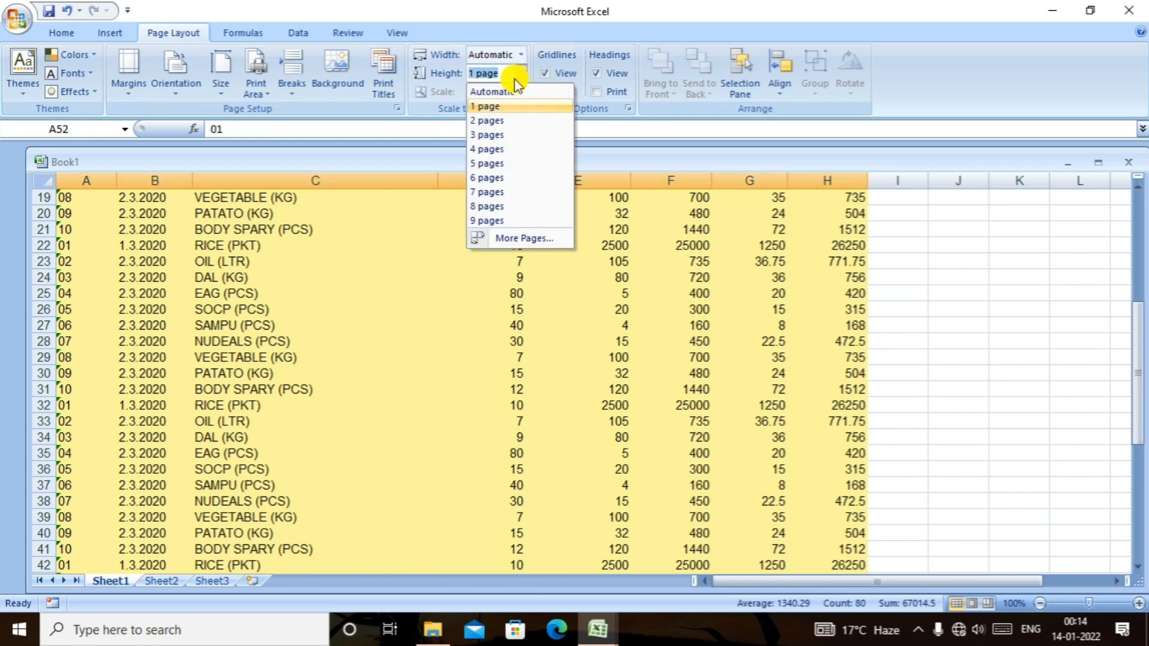
pyautogui.click(514, 92)
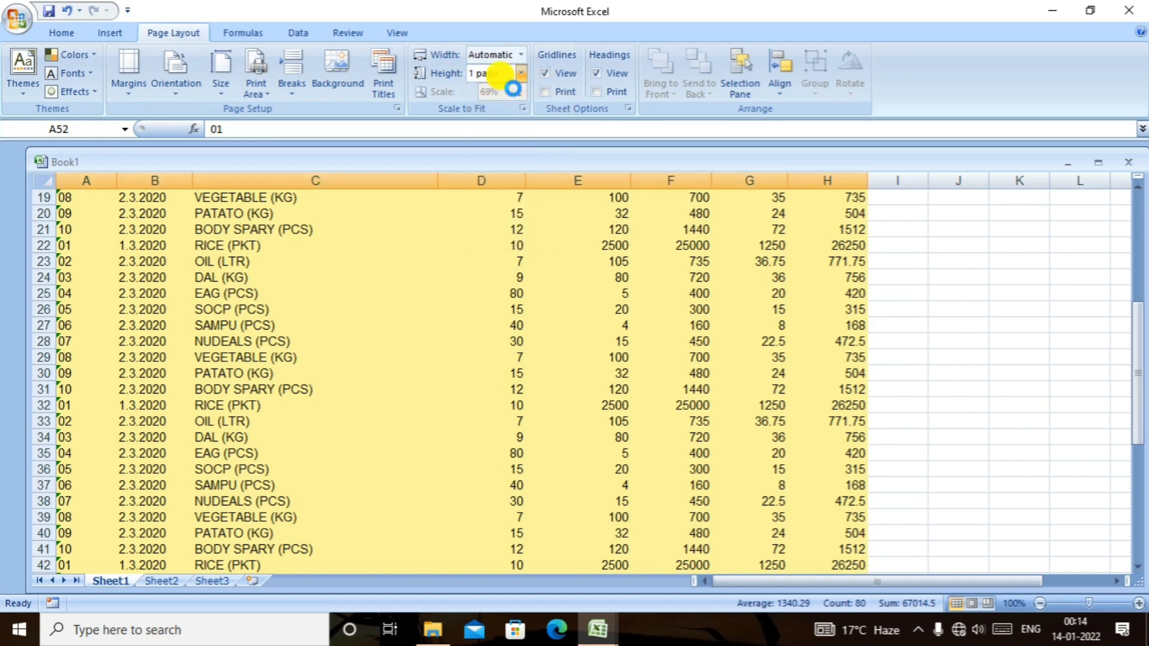
pyautogui.click(524, 56)
pyautogui.click(521, 75)
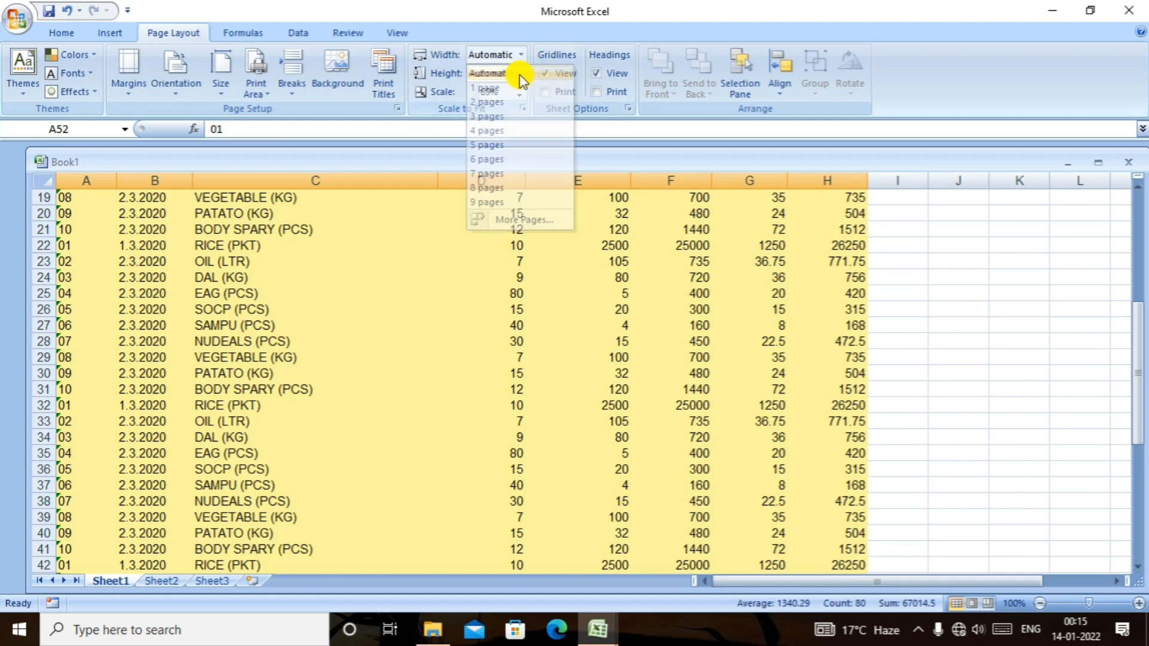
pyautogui.click(520, 73)
pyautogui.click(521, 93)
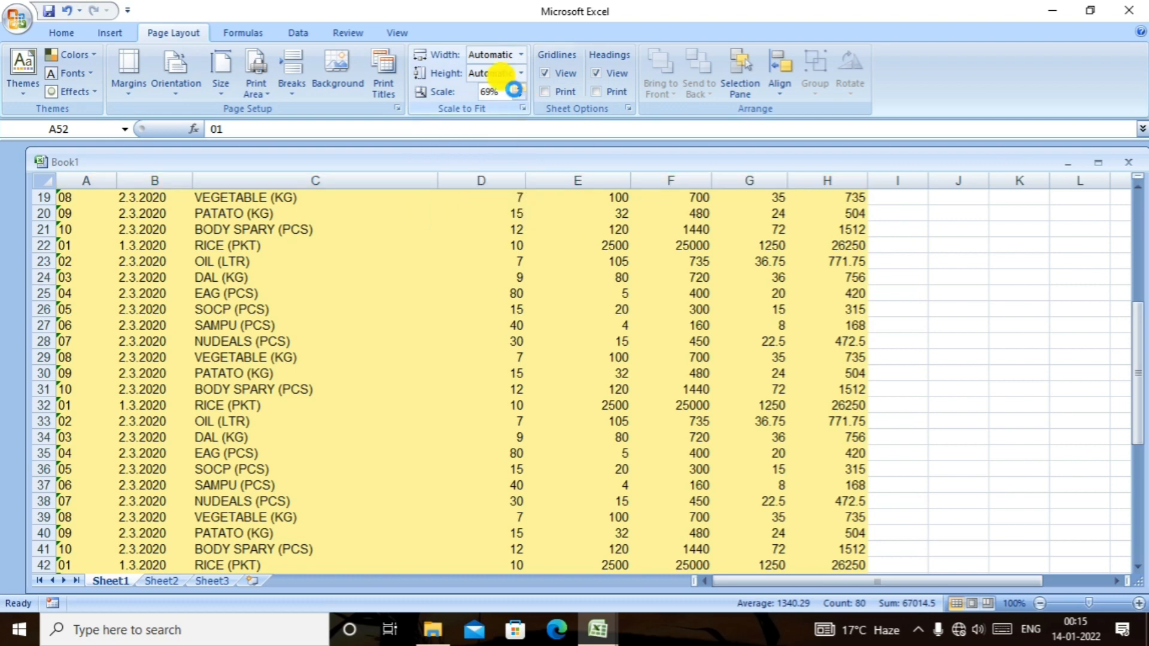
pyautogui.click(514, 88)
pyautogui.click(521, 88)
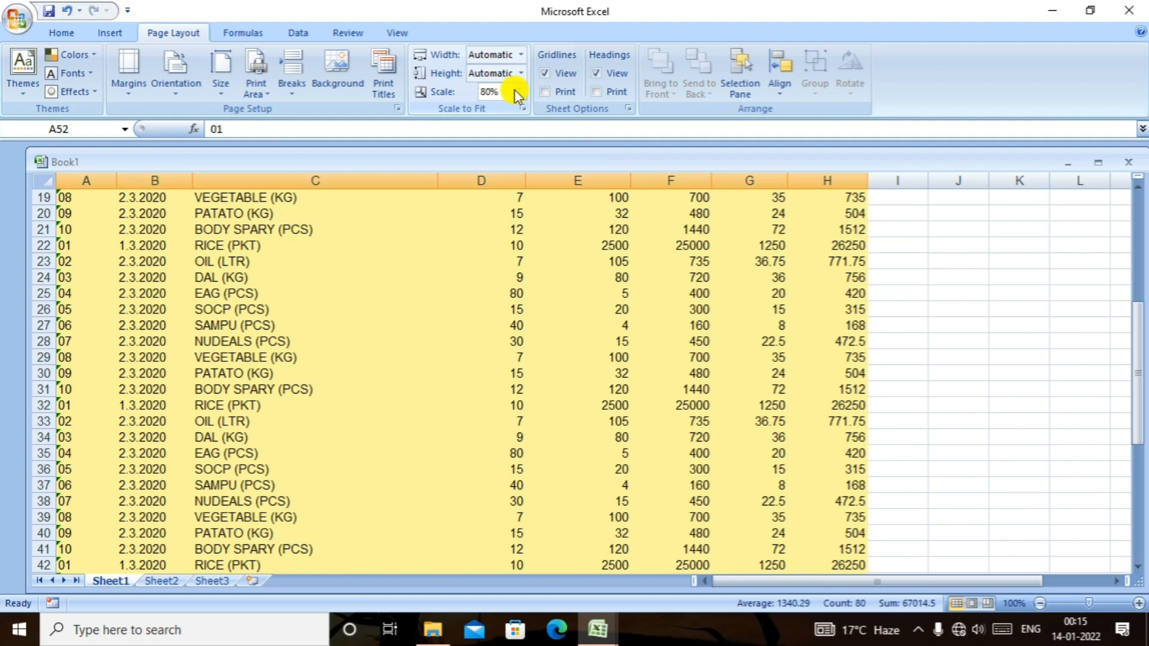
# Increase the sheet's print scale to 90%.
pyautogui.click(520, 88)
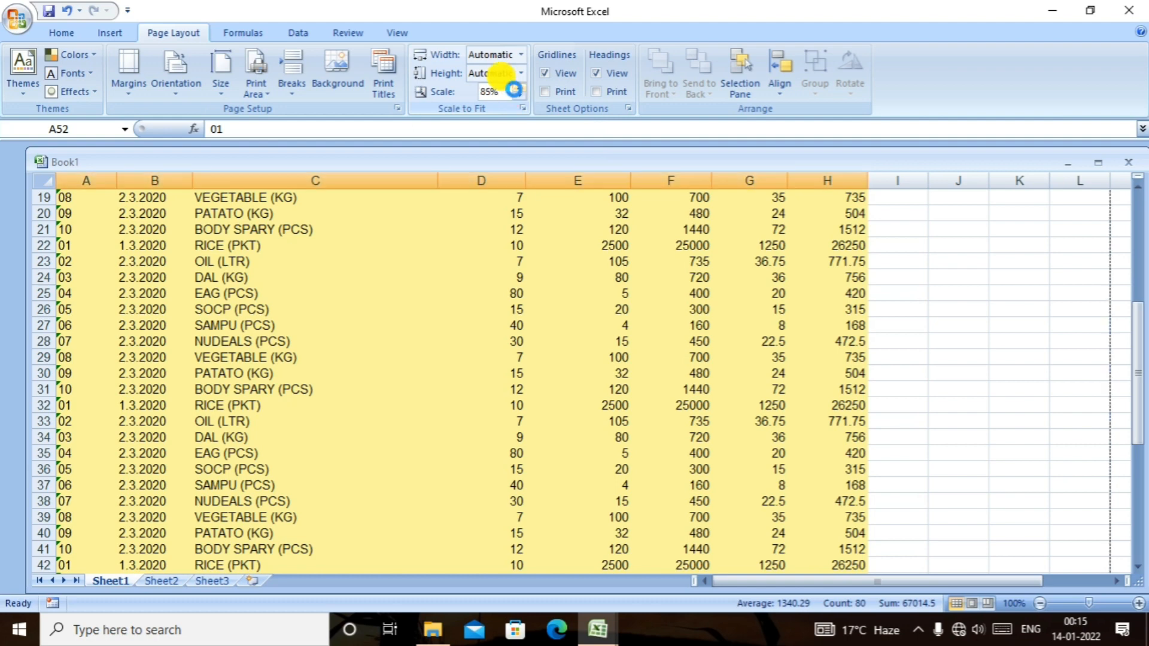
pyautogui.click(515, 88)
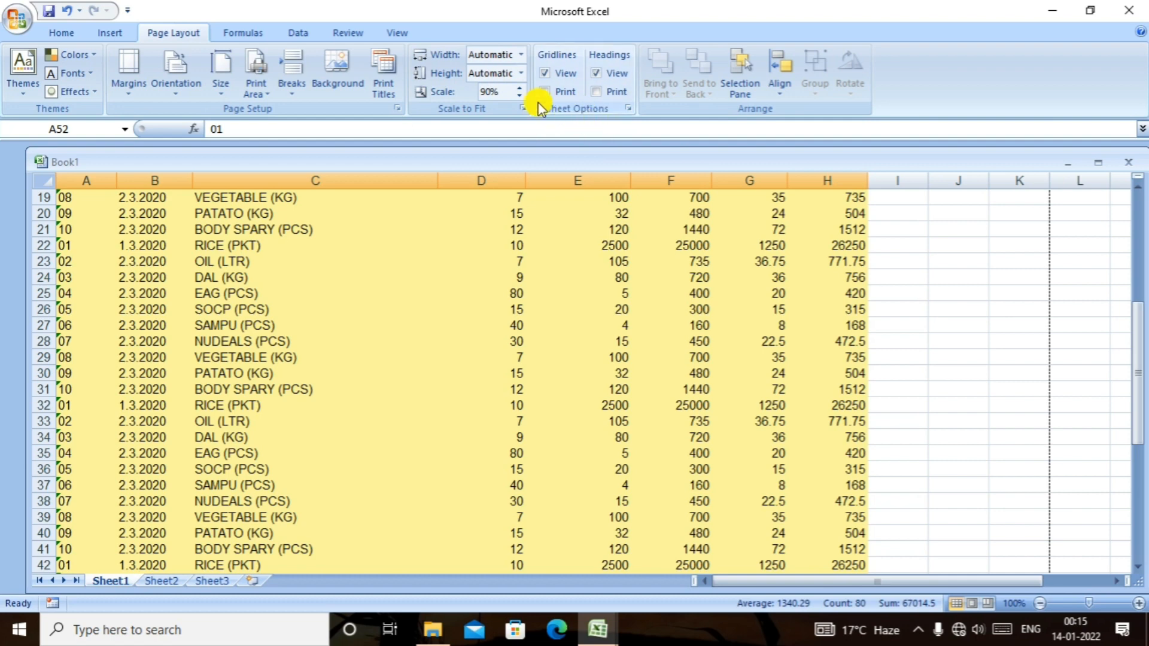
# Hide the sheet's gridlines and show them again, and do the same with the row and column headings.
pyautogui.click(550, 73)
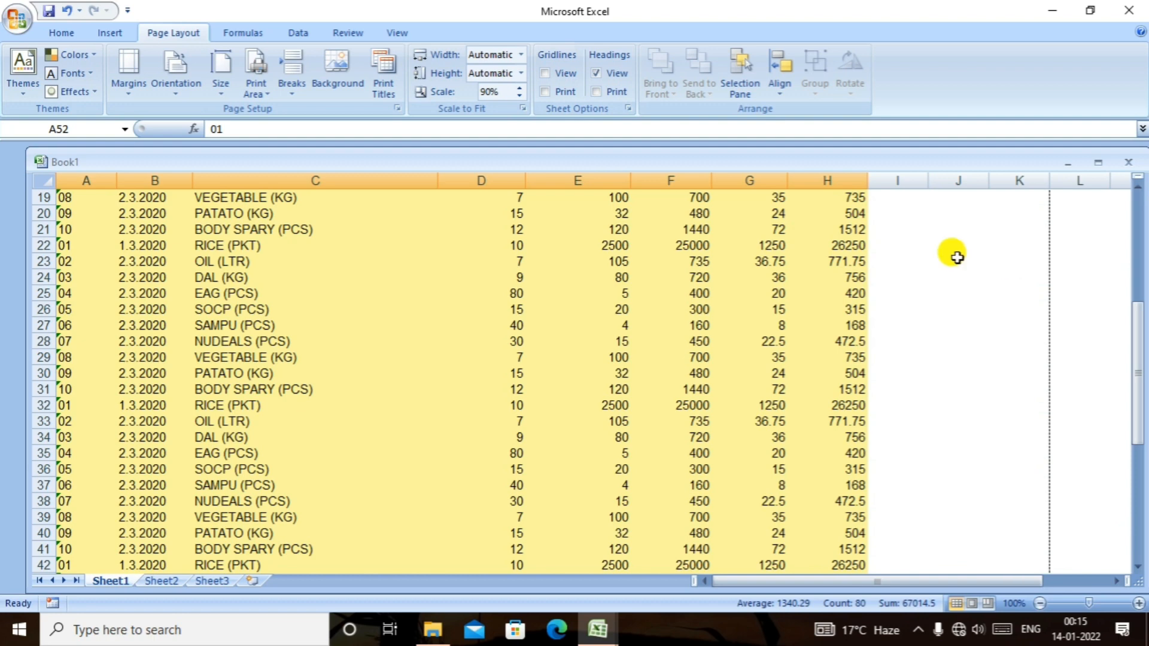
pyautogui.click(566, 78)
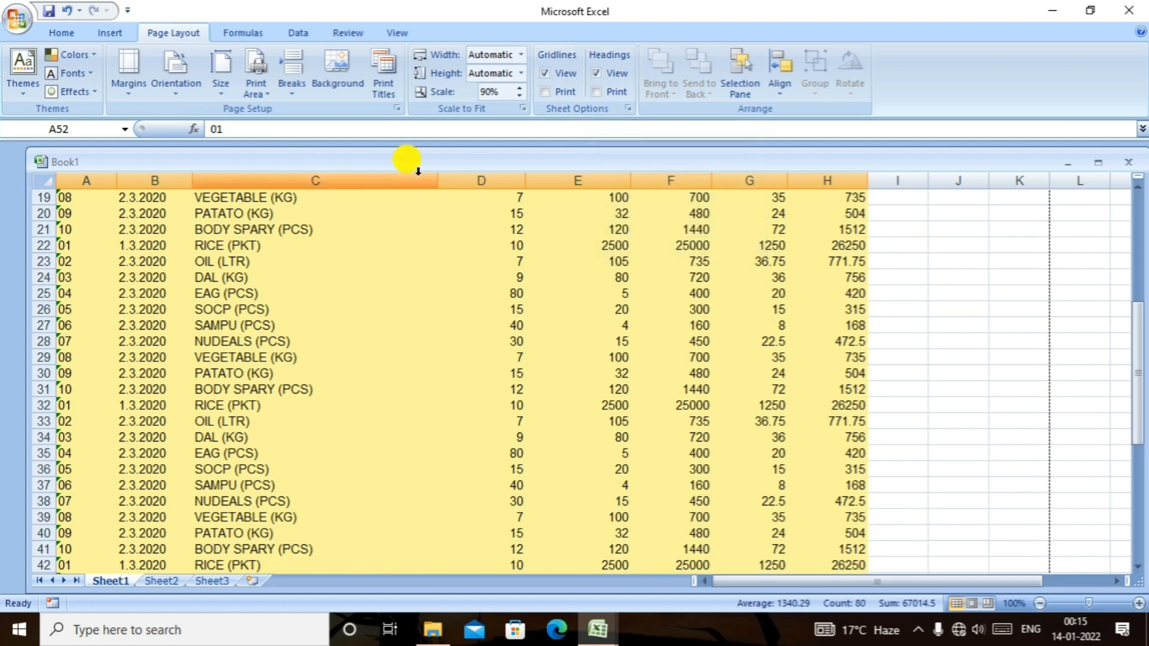
pyautogui.click(596, 73)
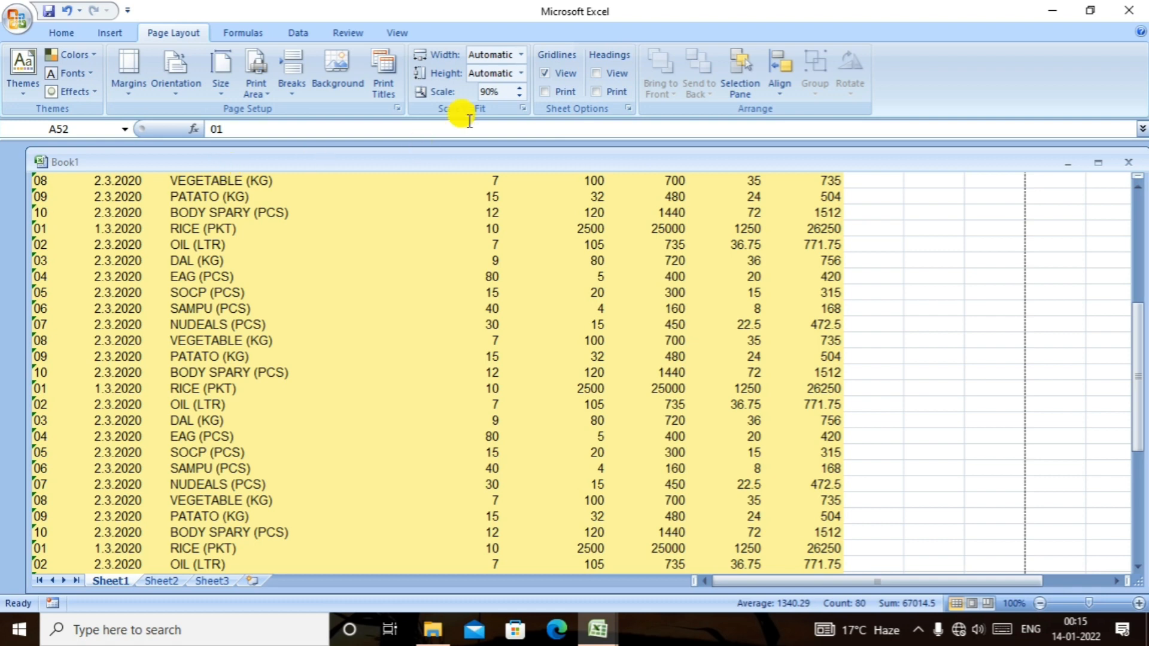
pyautogui.click(606, 73)
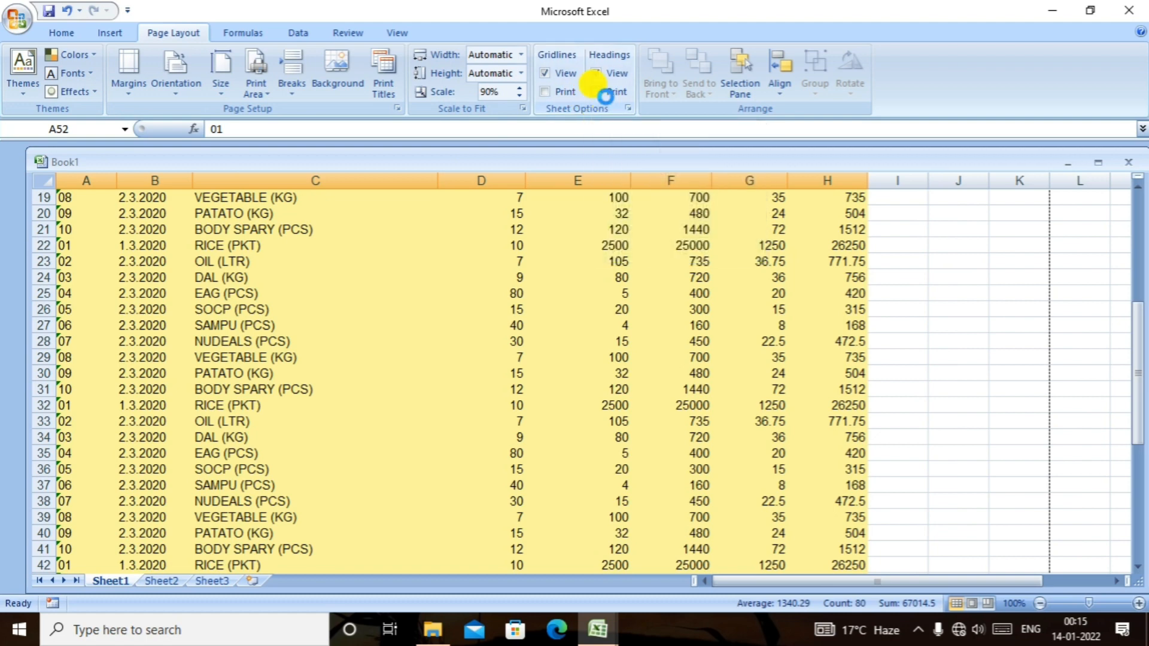
# Turn on printing of the row and column headings and check the first page in print preview.
pyautogui.hotkey('ctrl', 'F2')
pyautogui.scroll(5, 669, 174)
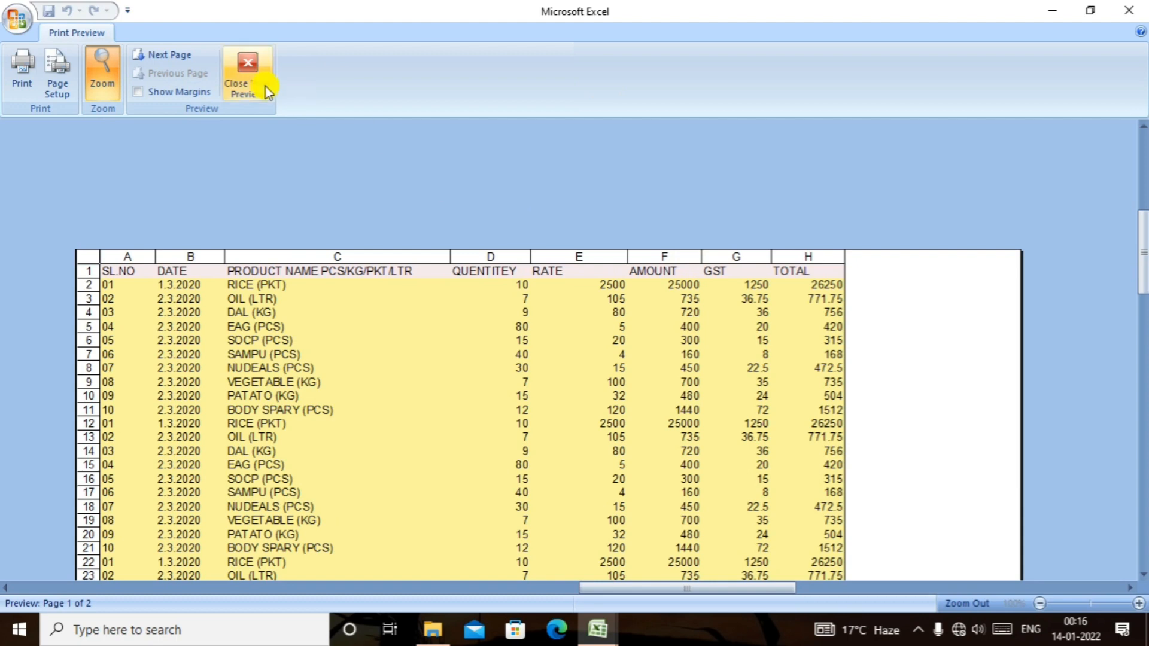
pyautogui.click(247, 80)
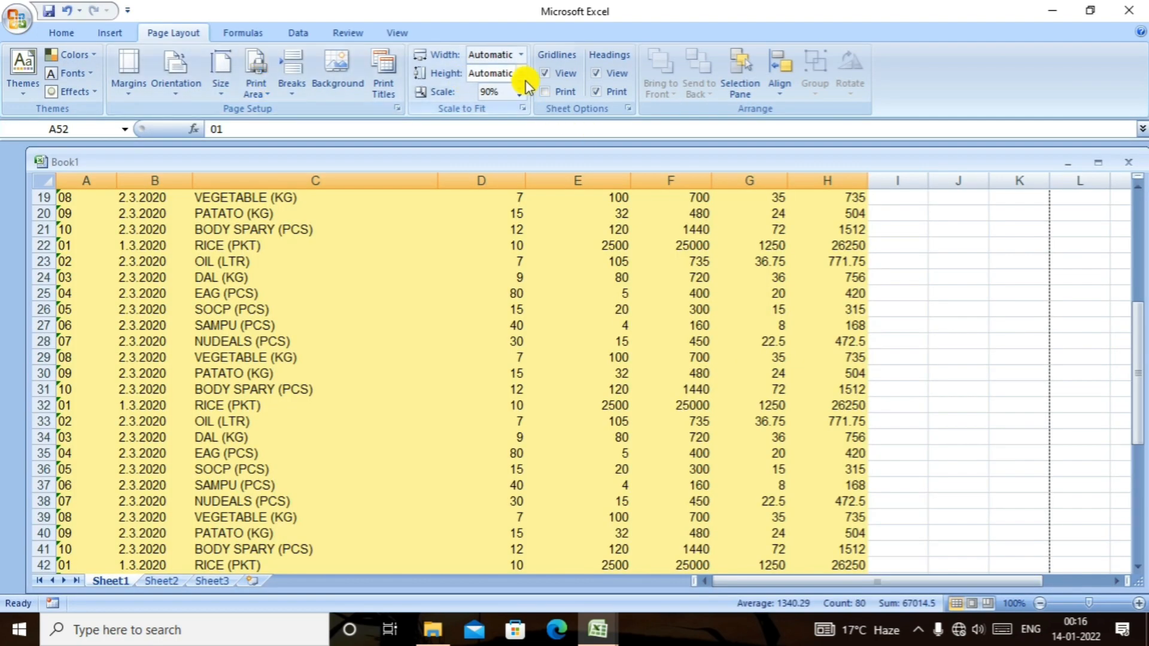
pyautogui.click(521, 73)
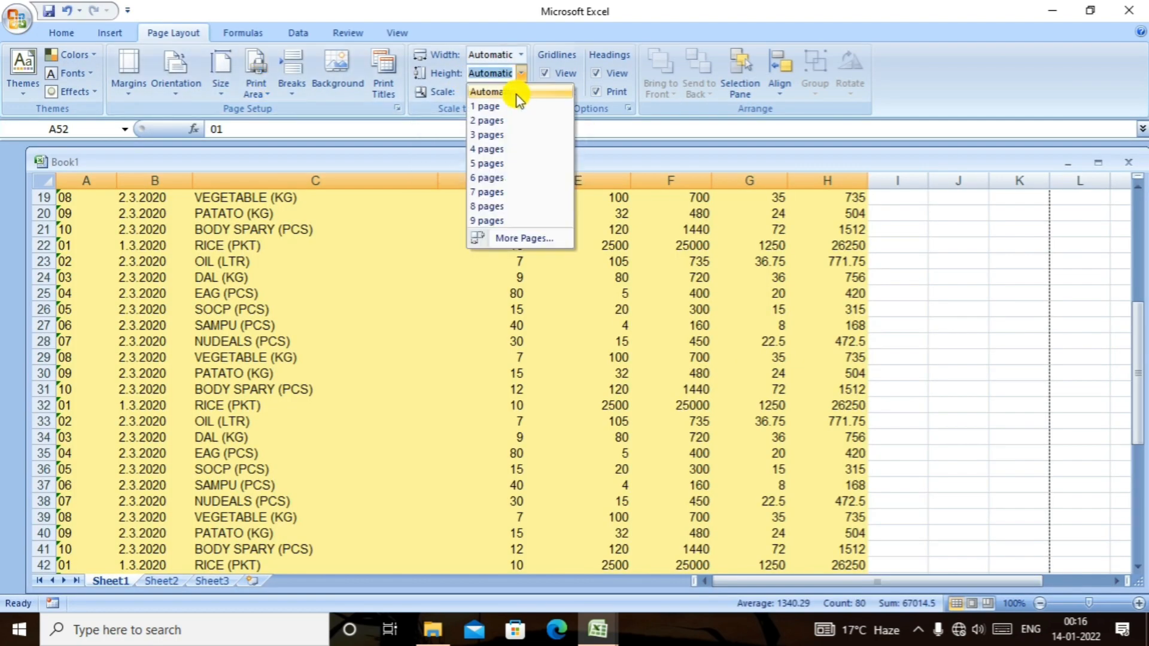
pyautogui.click(522, 73)
pyautogui.click(522, 54)
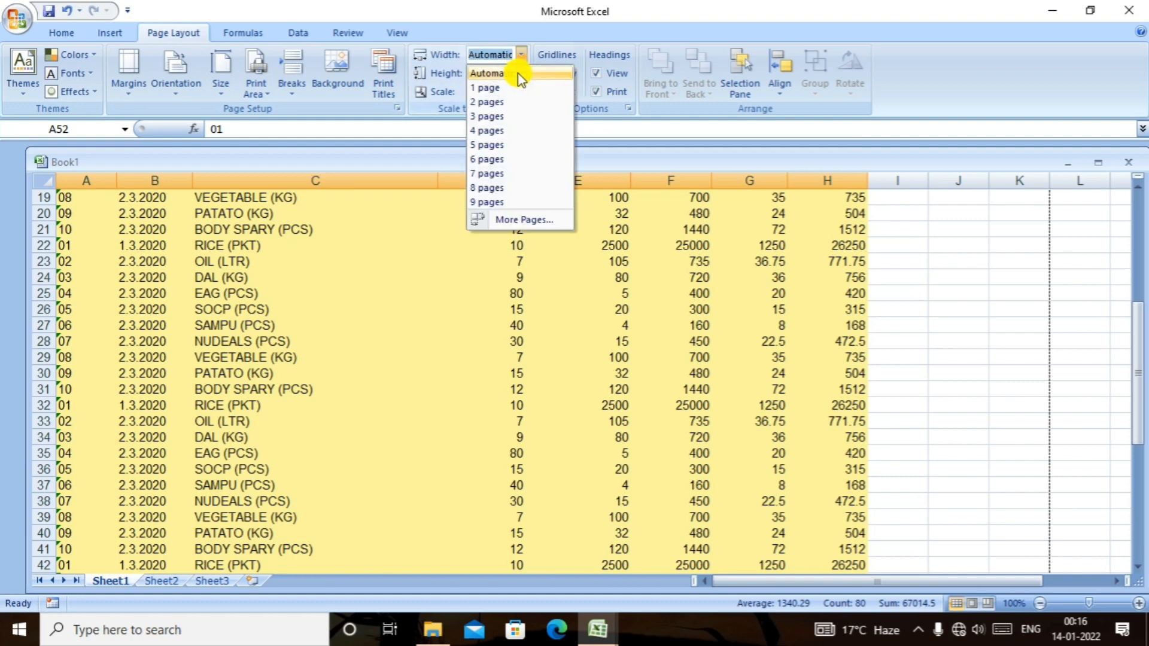
pyautogui.click(516, 77)
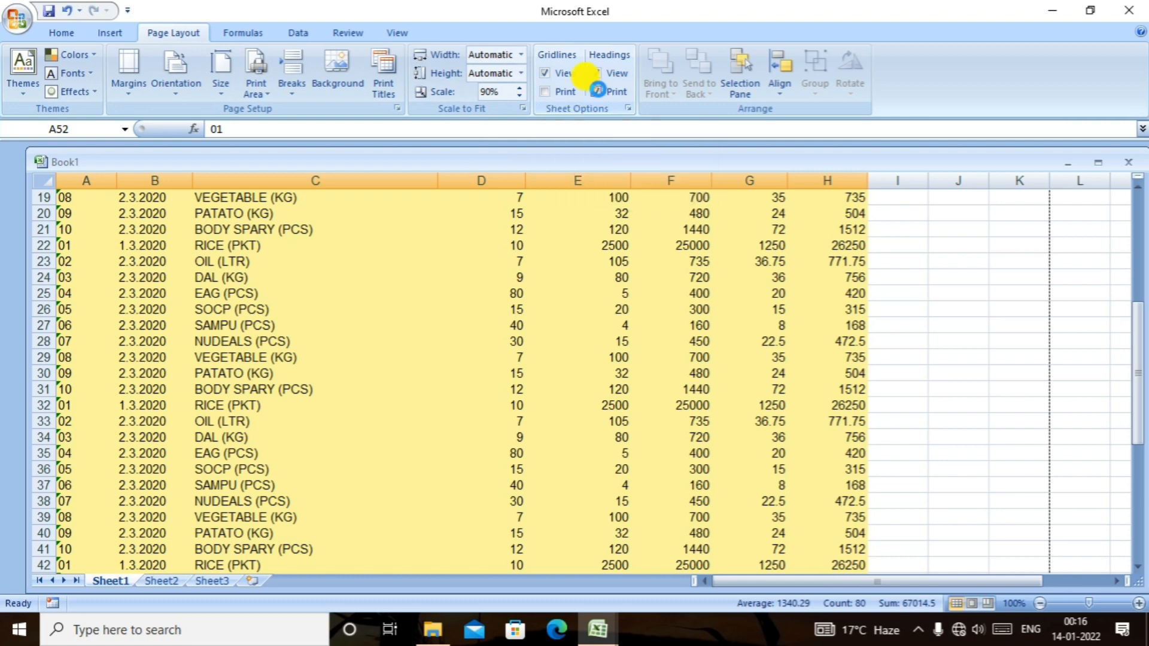
# Print the gridlines instead of the row and column headings and check the page in print preview.
pyautogui.click(555, 91)
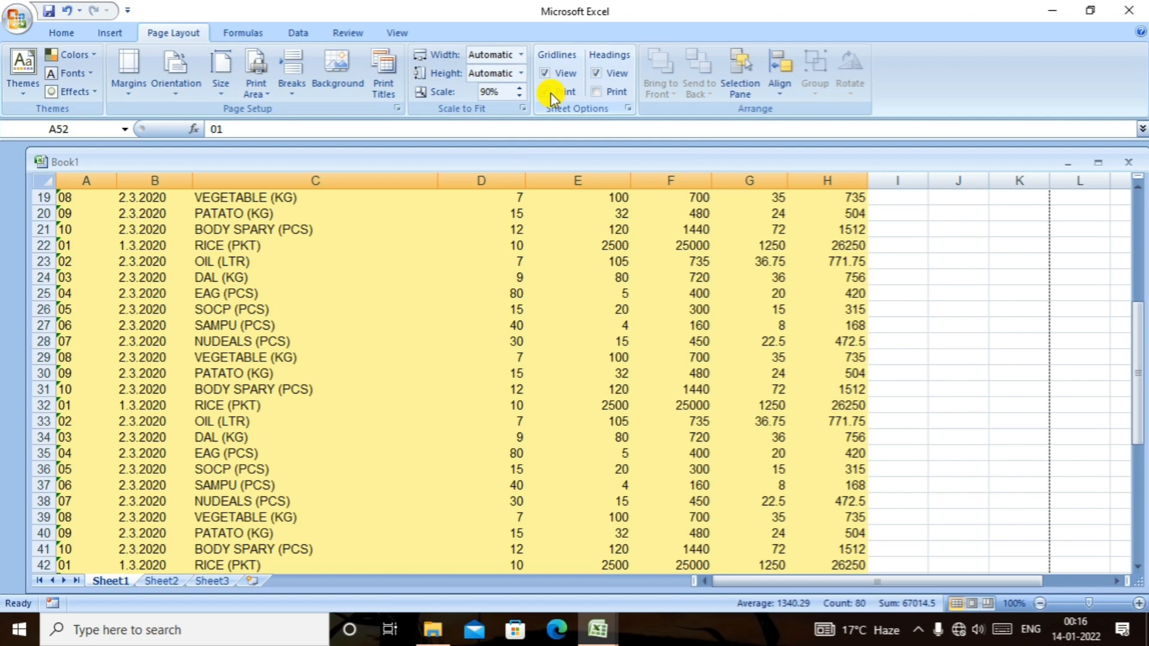
pyautogui.hotkey('ctrl', 'F2')
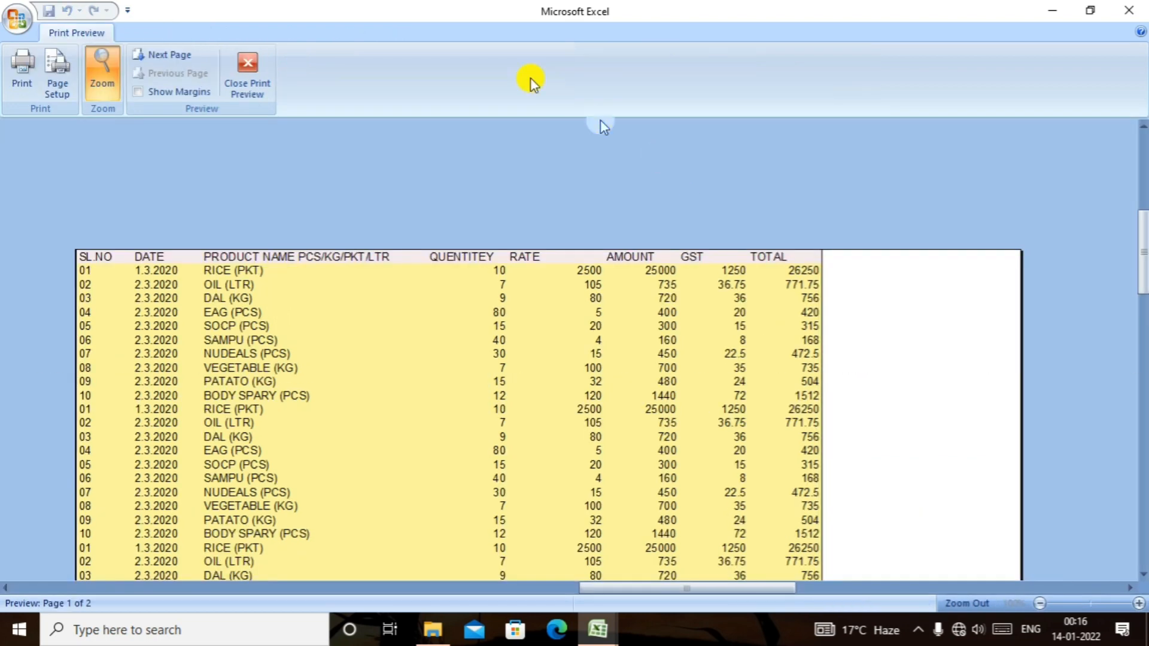
pyautogui.click(266, 82)
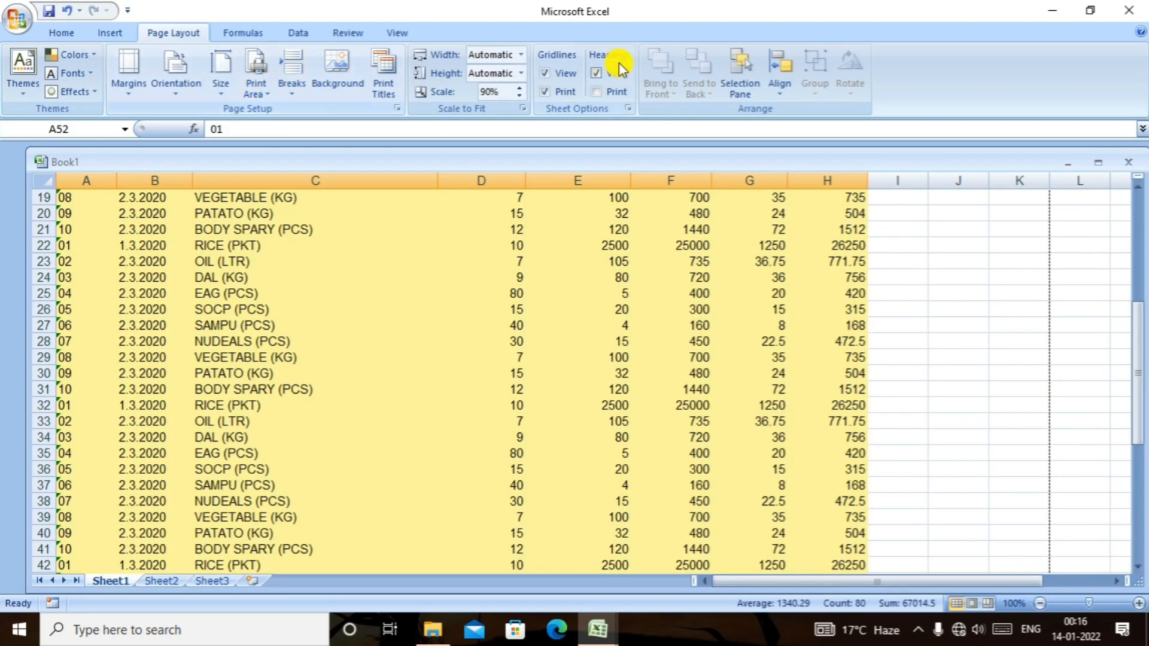
# Turn printing of the row and column headings back on, keeping the print width and height on Automatic.
pyautogui.click(522, 54)
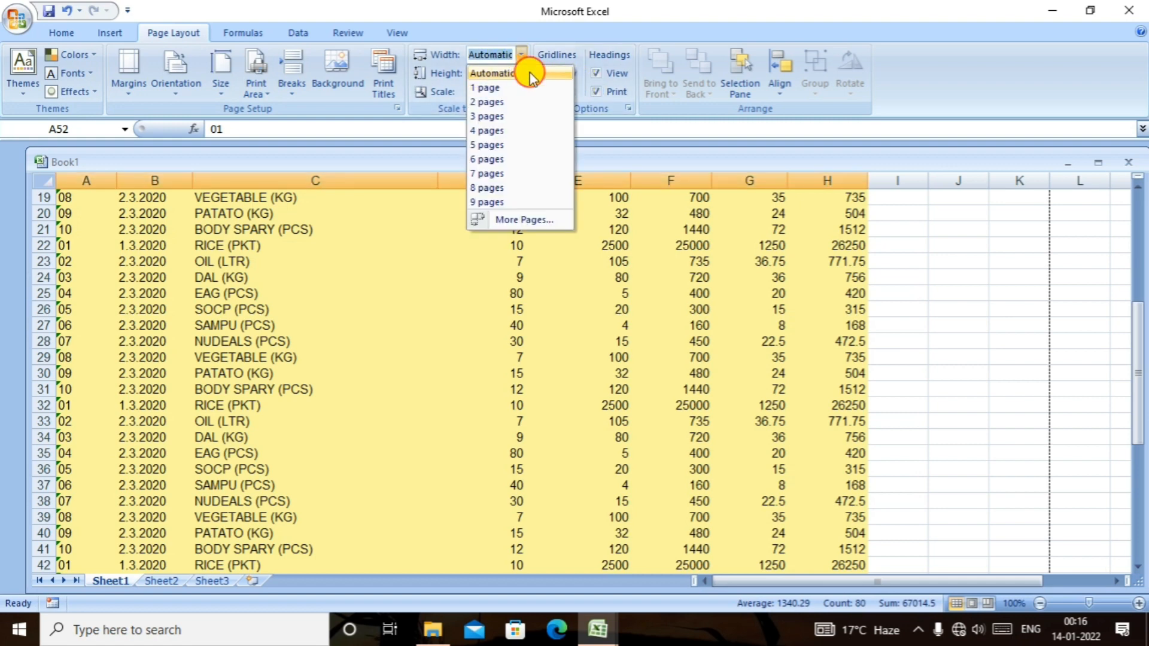
pyautogui.click(527, 73)
pyautogui.click(522, 73)
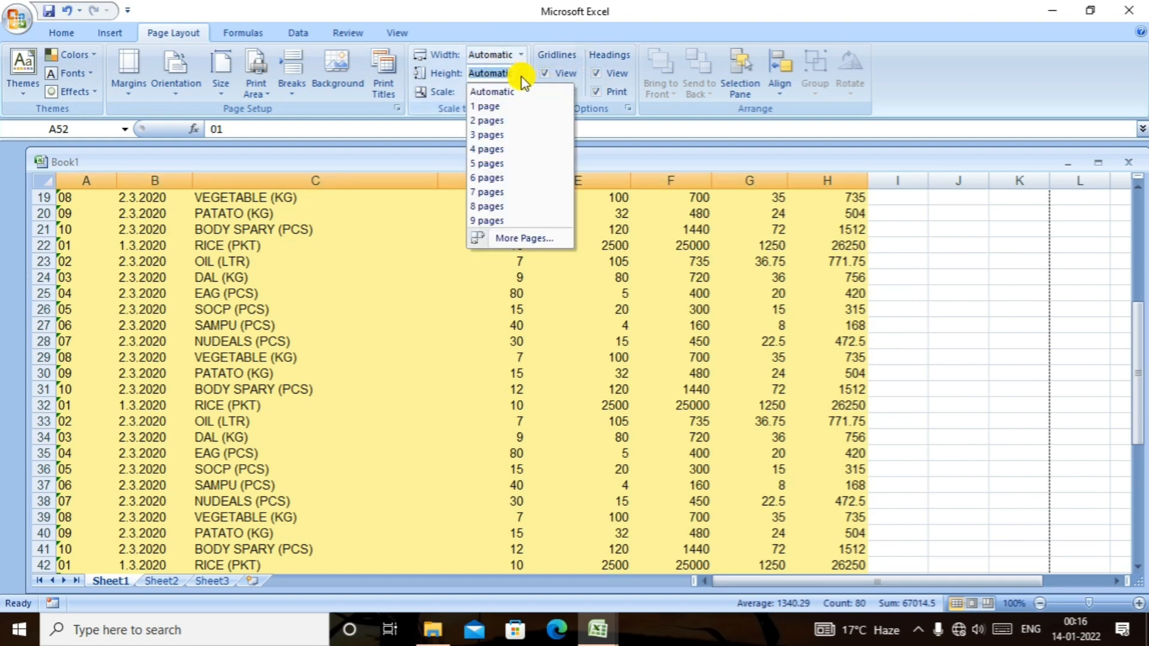
pyautogui.click(522, 94)
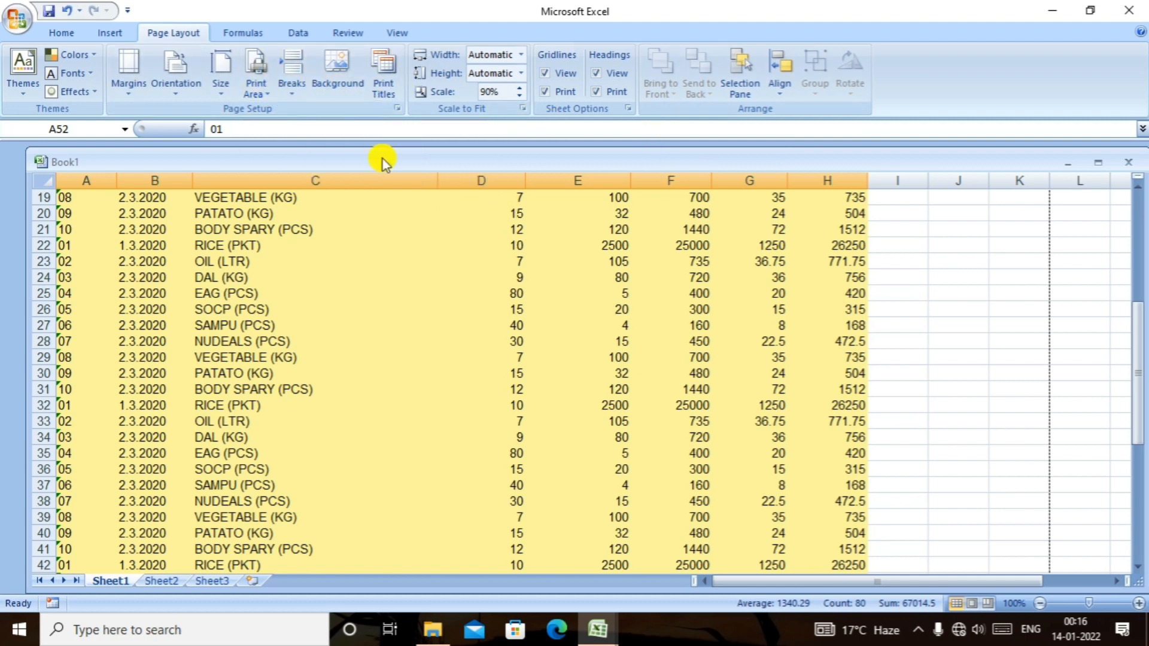
# Insert a page break at cell C34, the DAL (KG) entry.
pyautogui.click(206, 340)
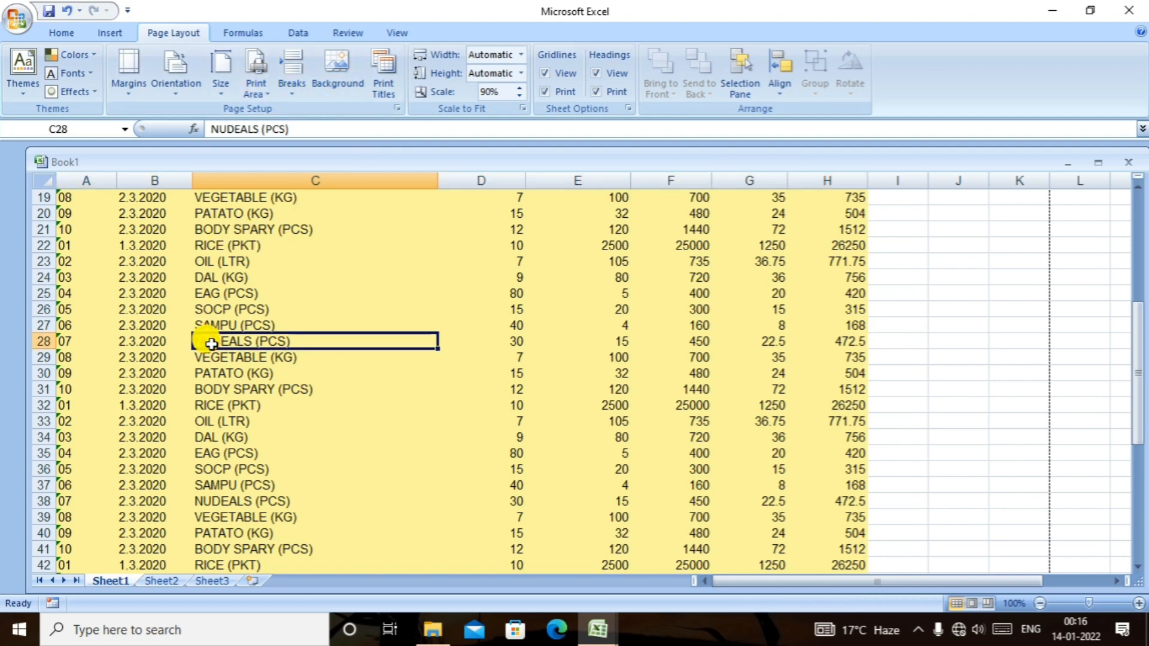
pyautogui.click(245, 388)
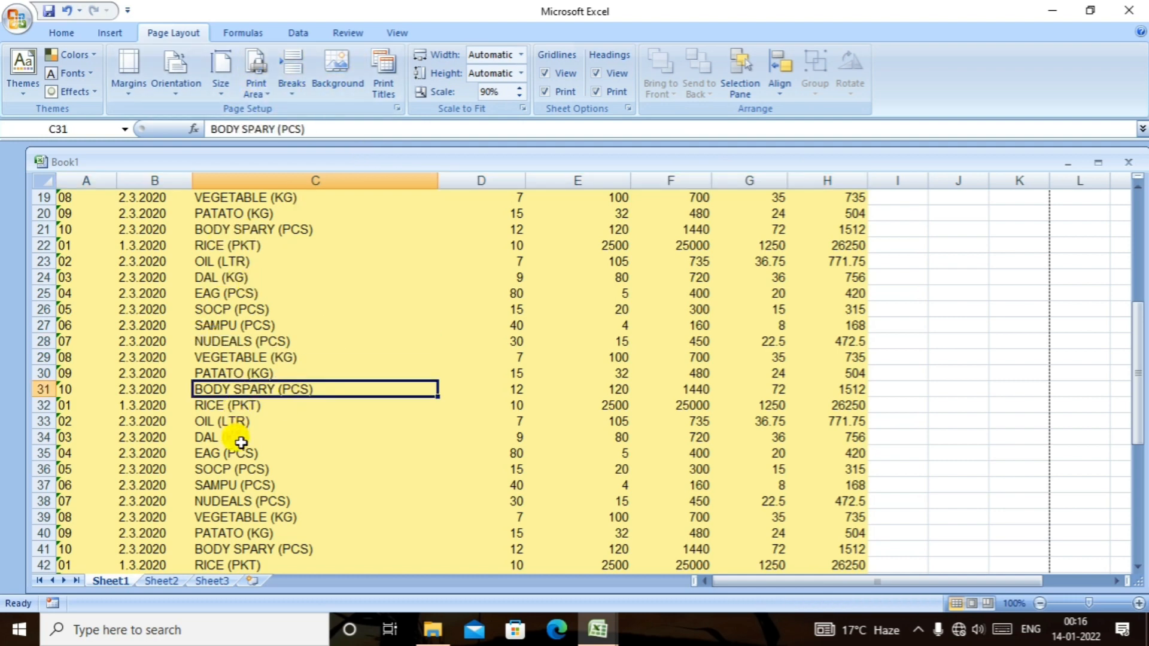
pyautogui.click(241, 441)
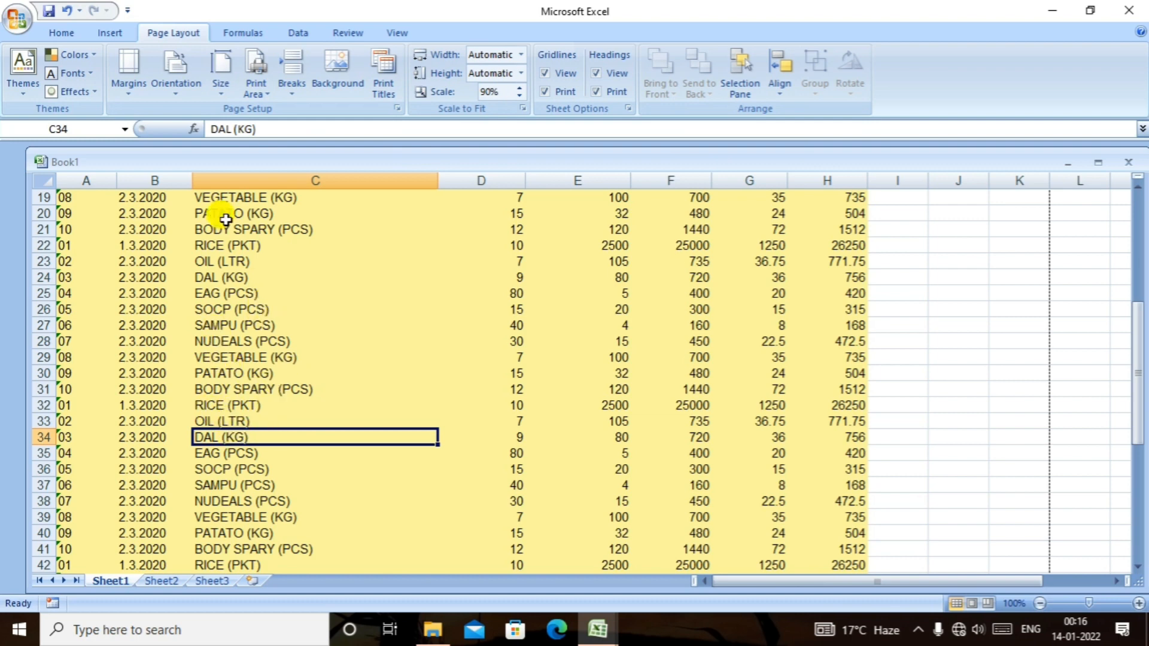
pyautogui.click(294, 90)
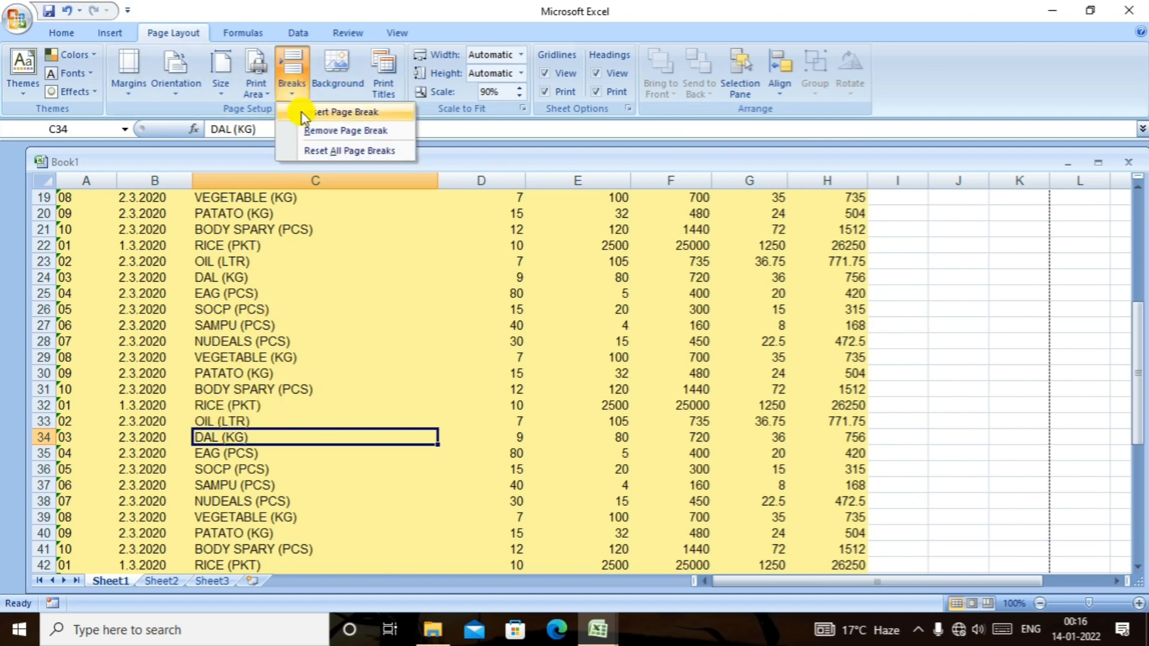
pyautogui.click(301, 113)
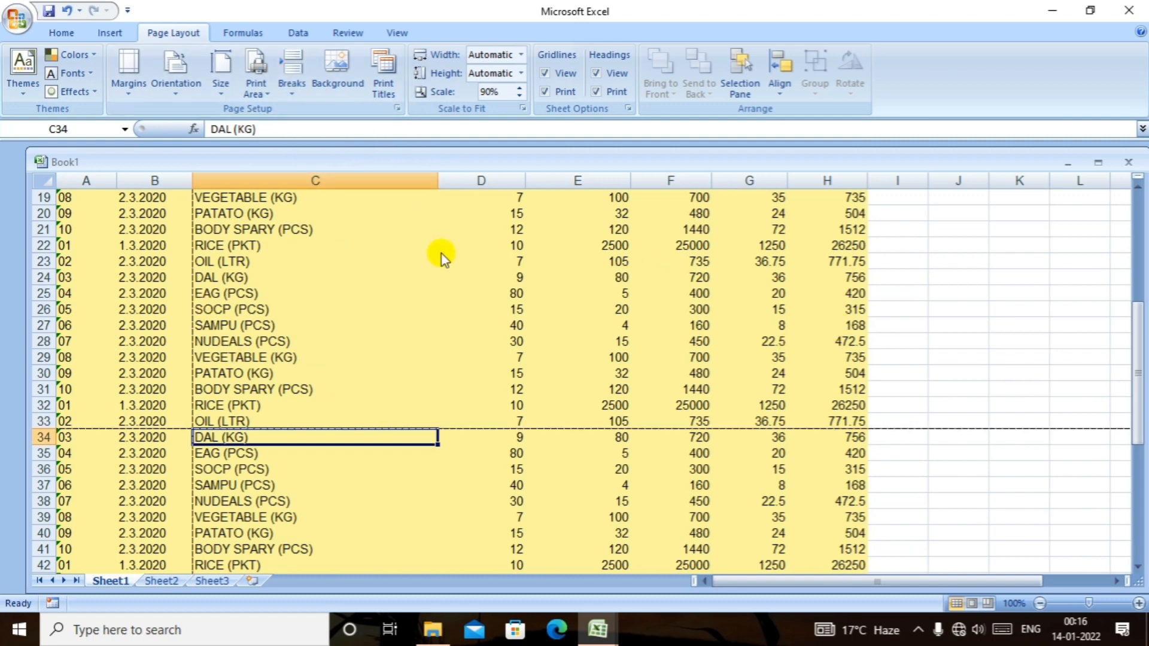
# Page through the whole printout in print preview to see how the break at C34 splits the table, including the last page's rows.
pyautogui.hotkey('ctrl', 'F1')
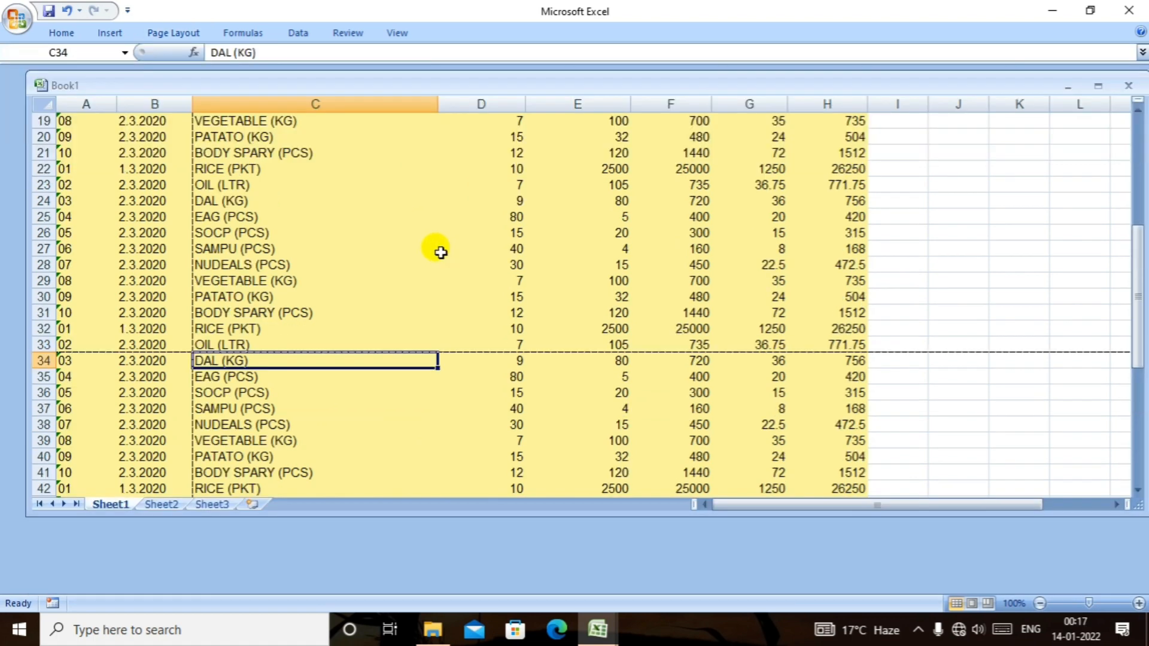
pyautogui.hotkey('ctrl', 'F2')
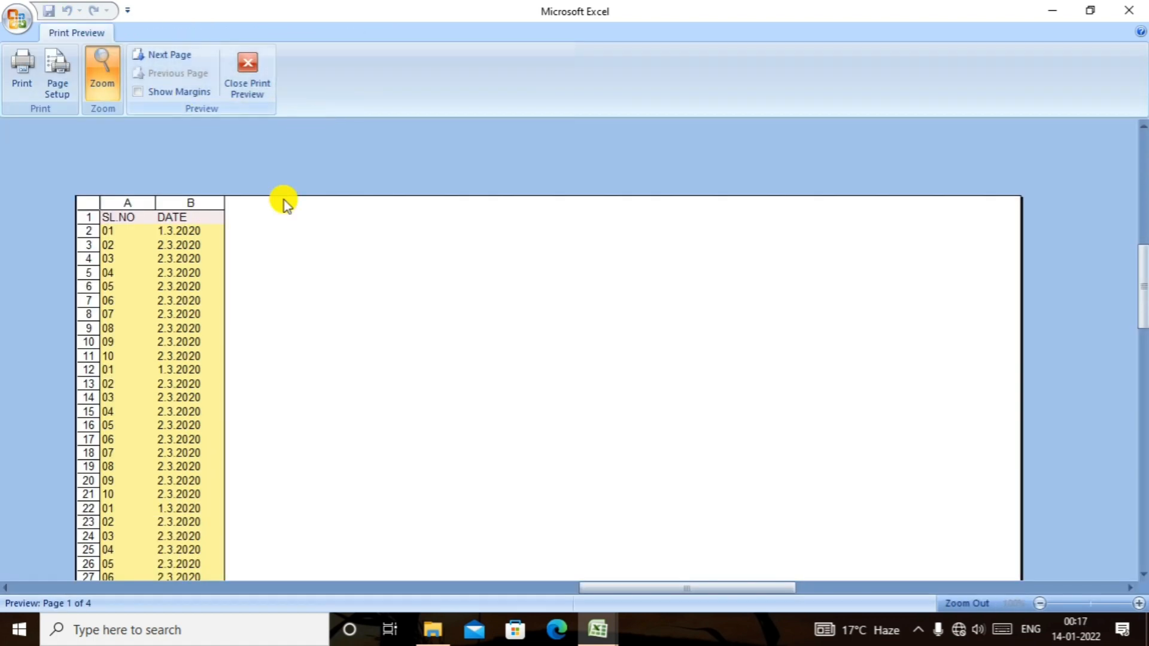
pyautogui.click(172, 55)
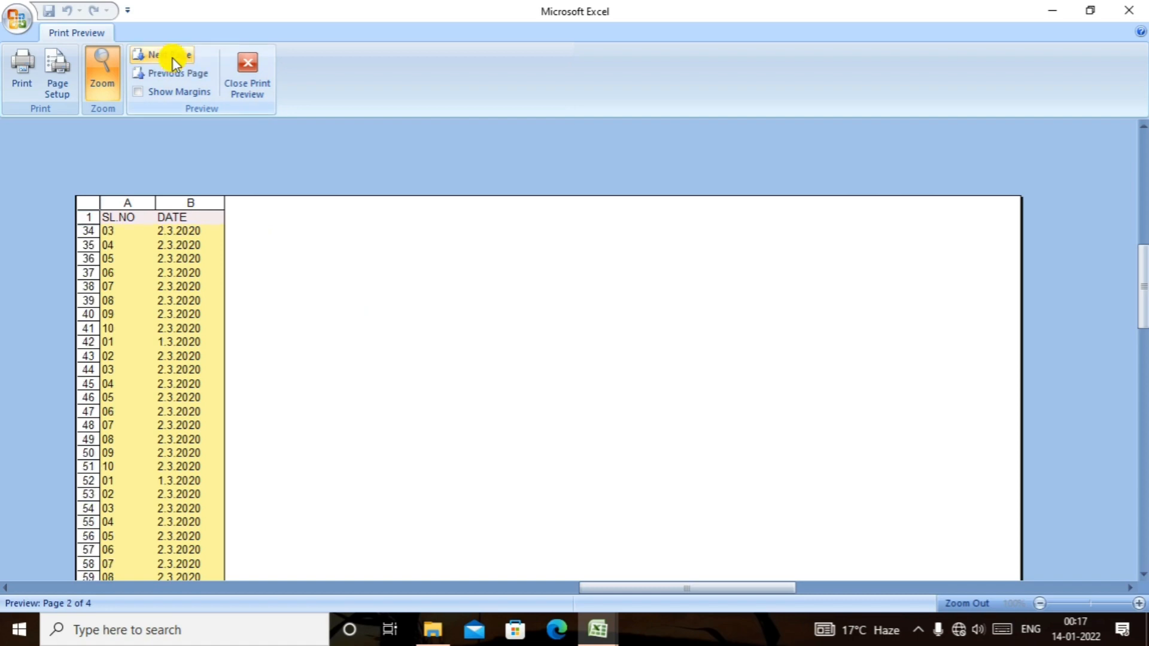
pyautogui.click(174, 56)
pyautogui.click(160, 54)
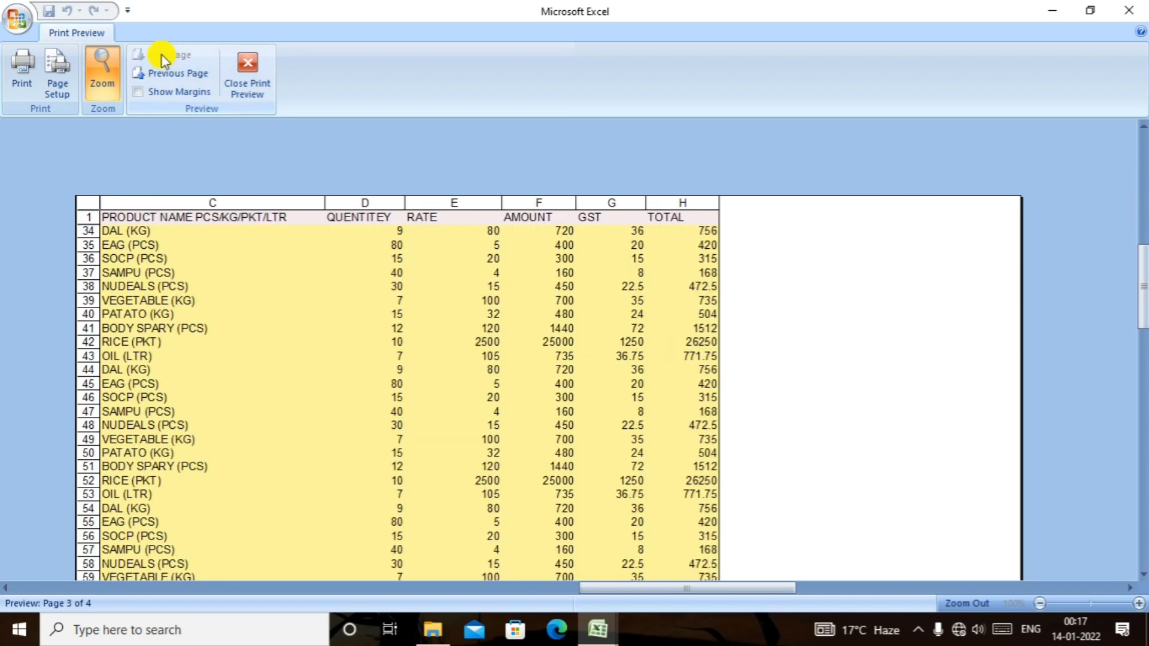
pyautogui.scroll(-3, 681, 251)
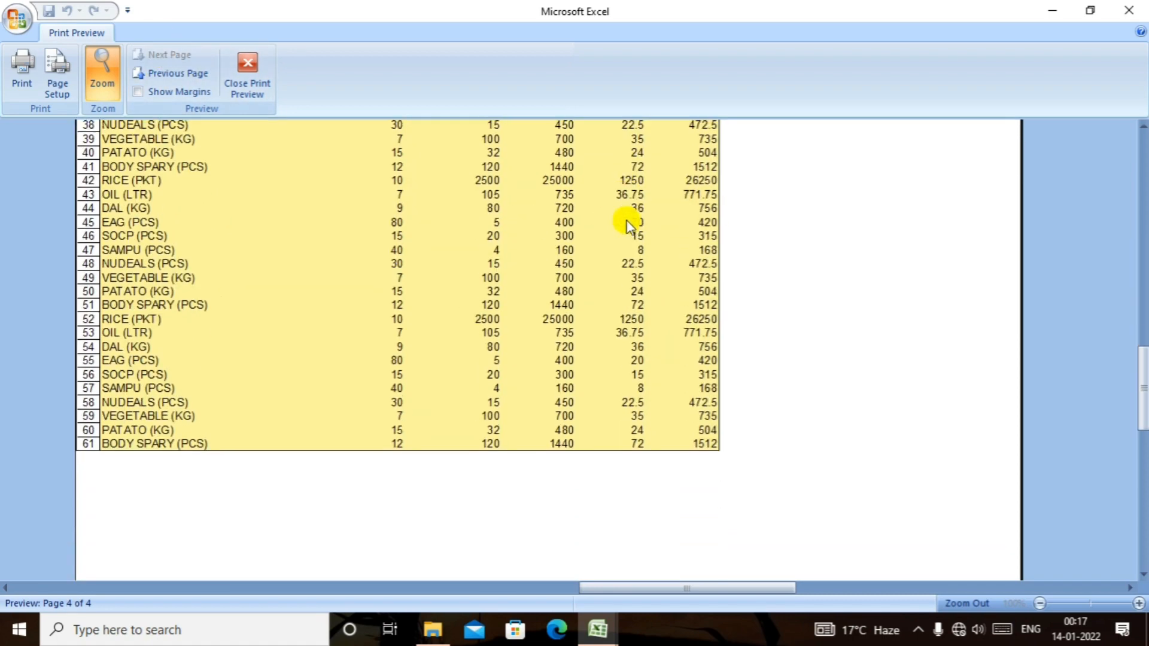
pyautogui.scroll(4, 623, 226)
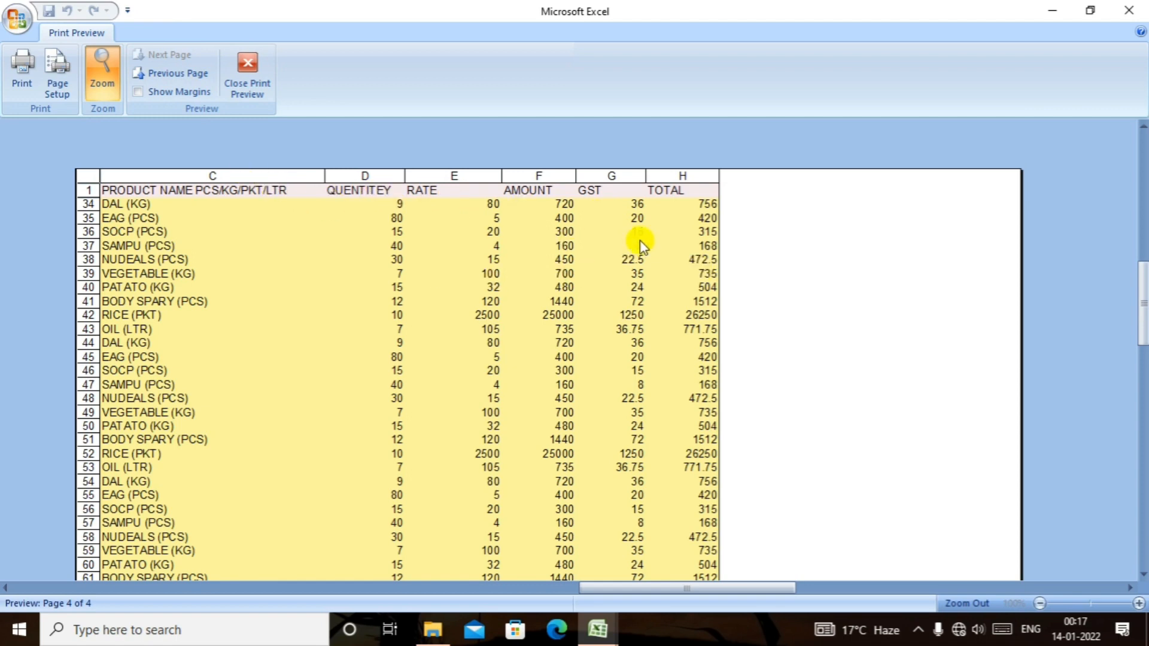
pyautogui.press('Escape')
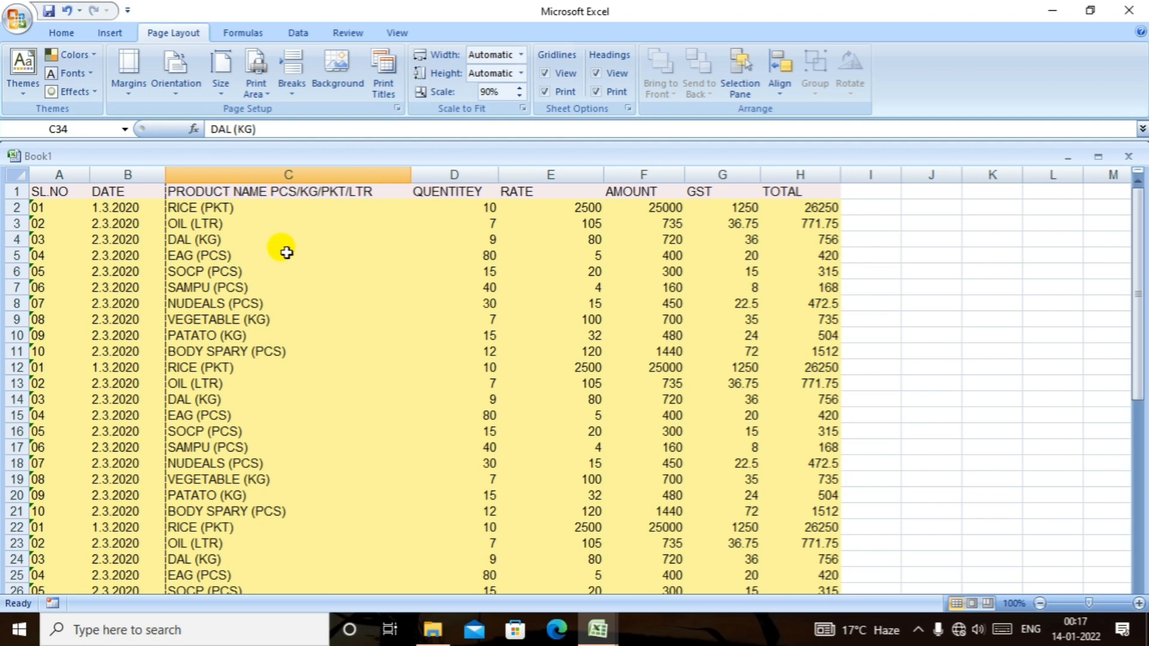
# Remove the inserted page breaks at cell C34.
pyautogui.click(292, 84)
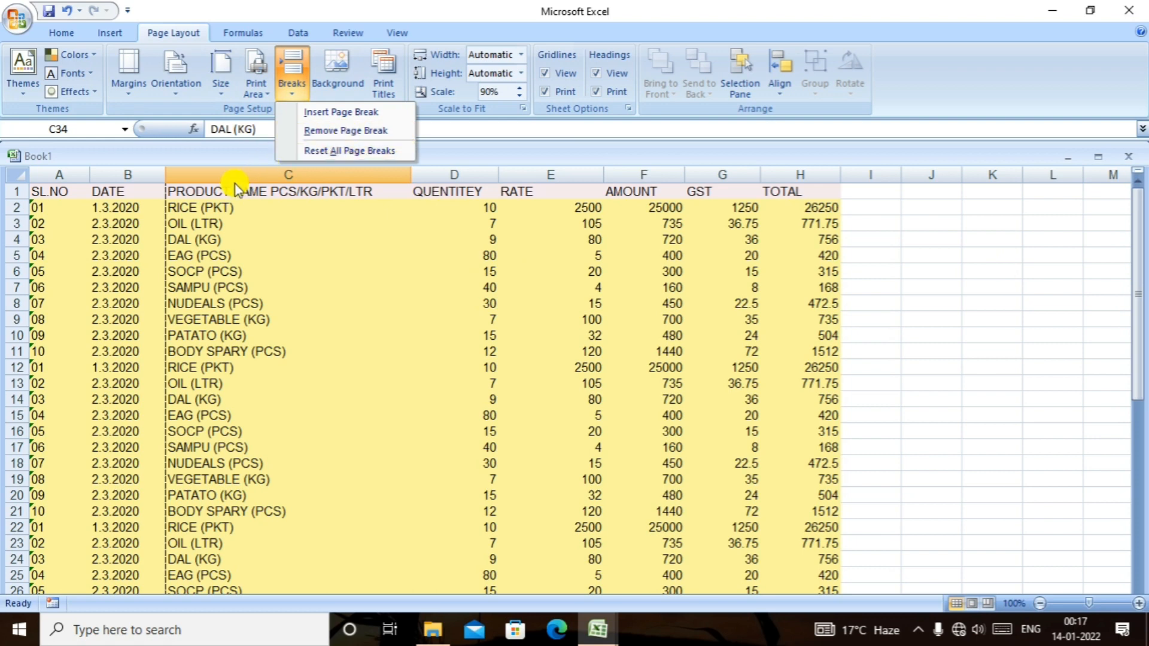
pyautogui.click(358, 139)
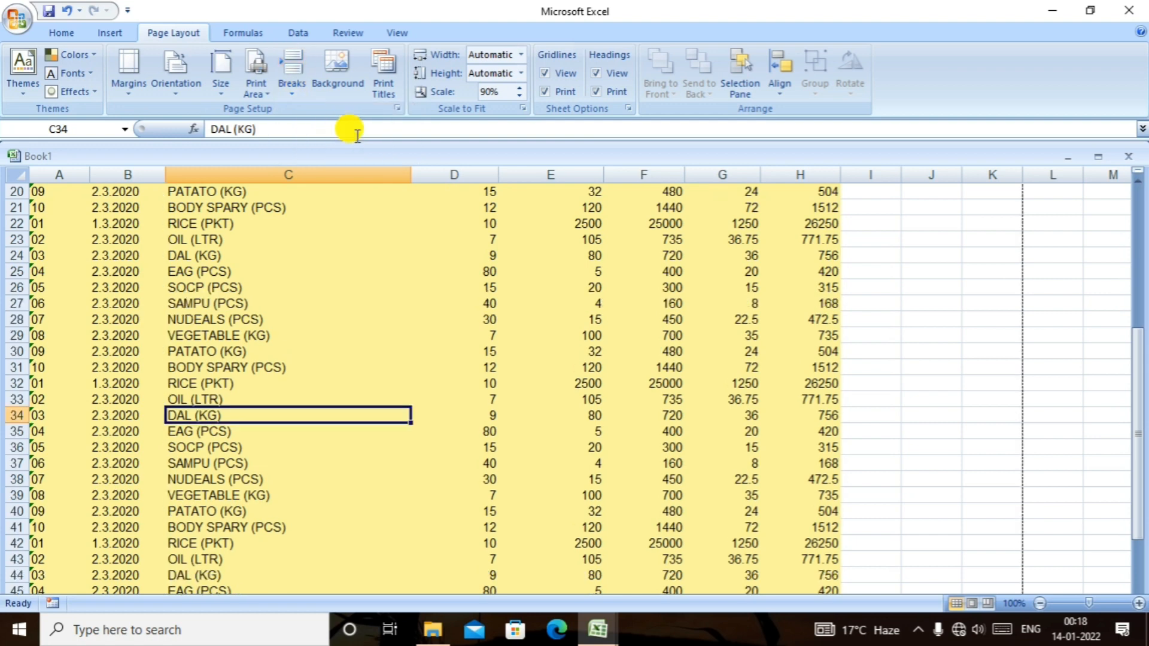
pyautogui.scroll(6, 487, 289)
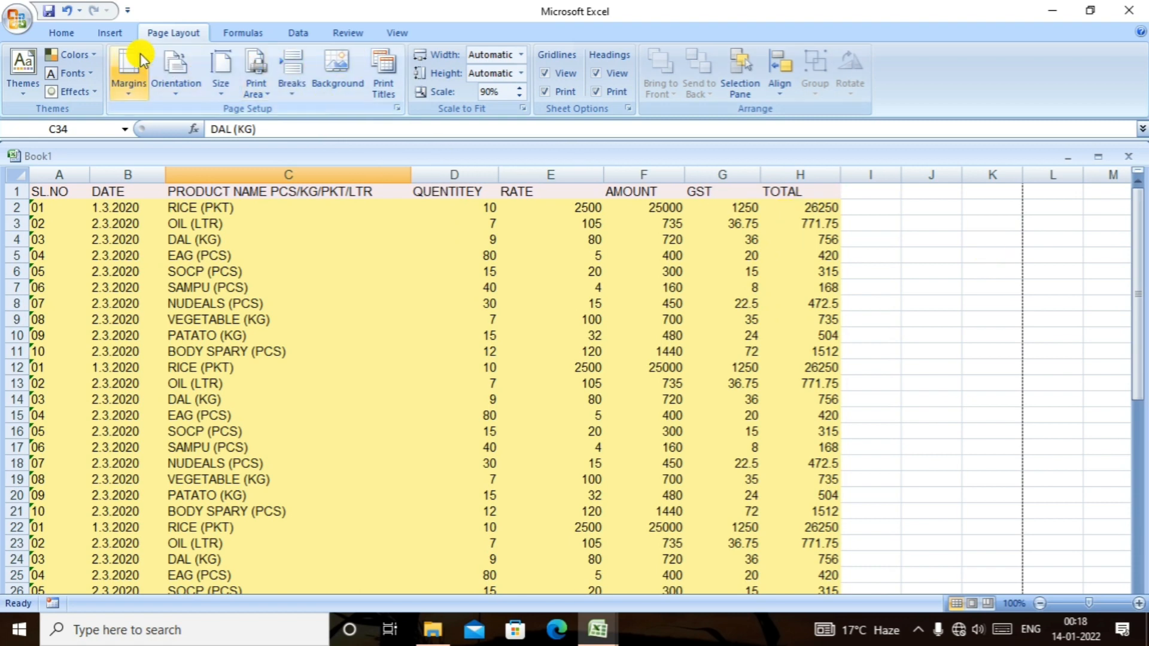
# Draw an oval about 6.75 cm high and 5.4 cm wide over the empty columns J to M beside the table.
pyautogui.click(111, 34)
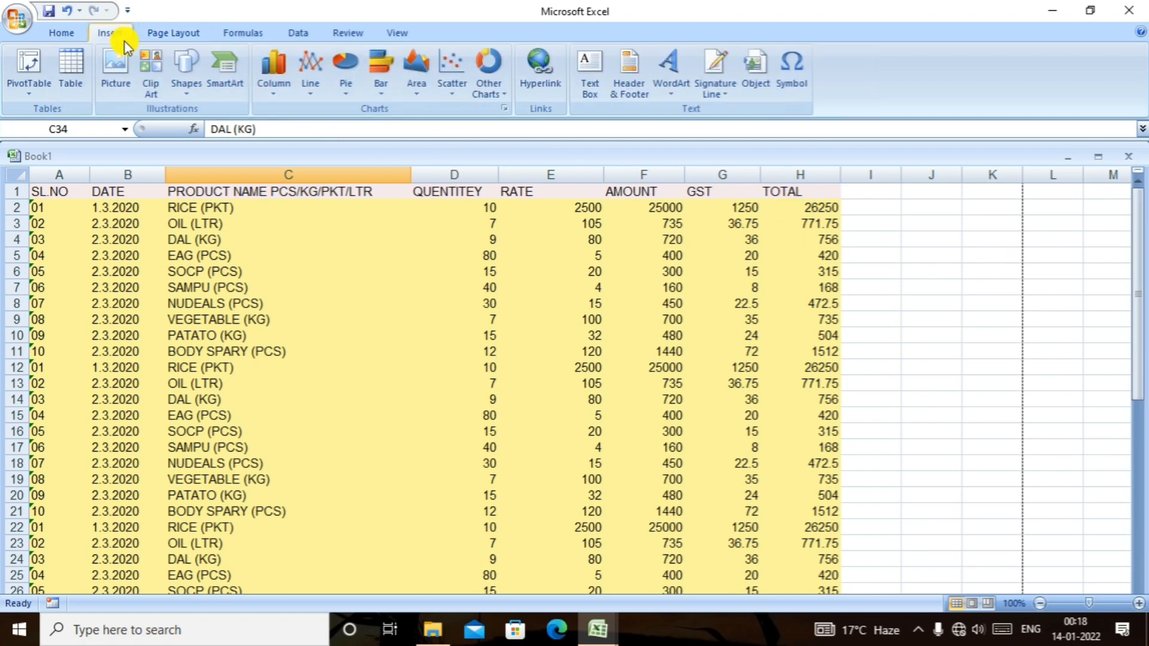
pyautogui.click(185, 72)
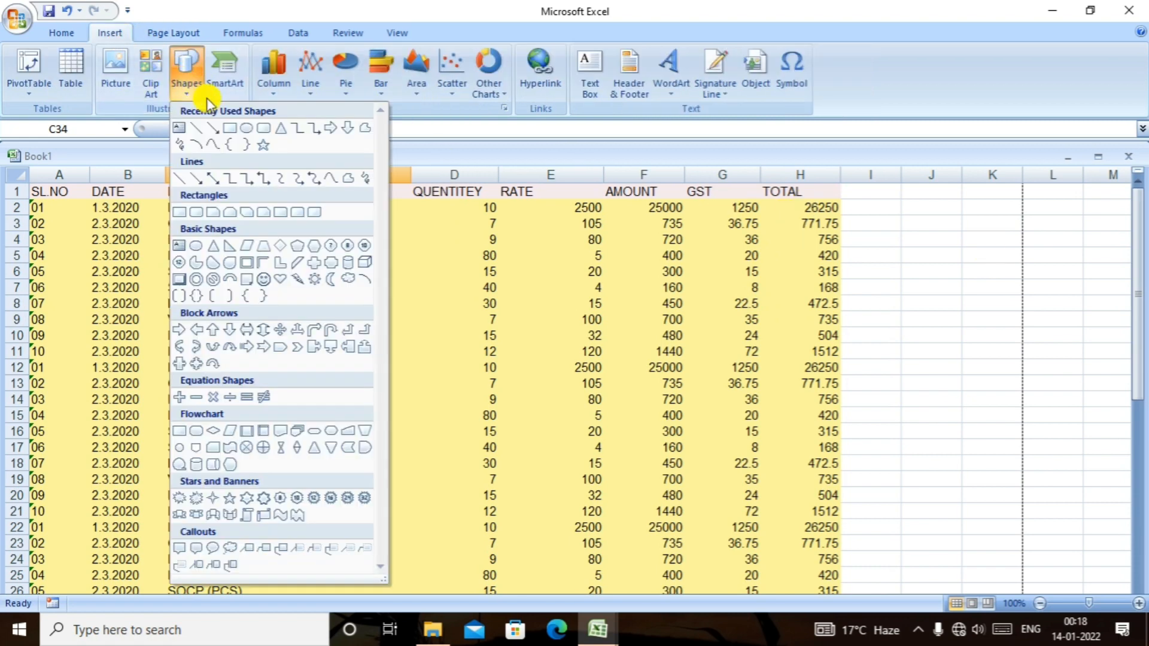
pyautogui.click(246, 128)
pyautogui.moveTo(936, 268); pyautogui.dragTo(1109, 482)
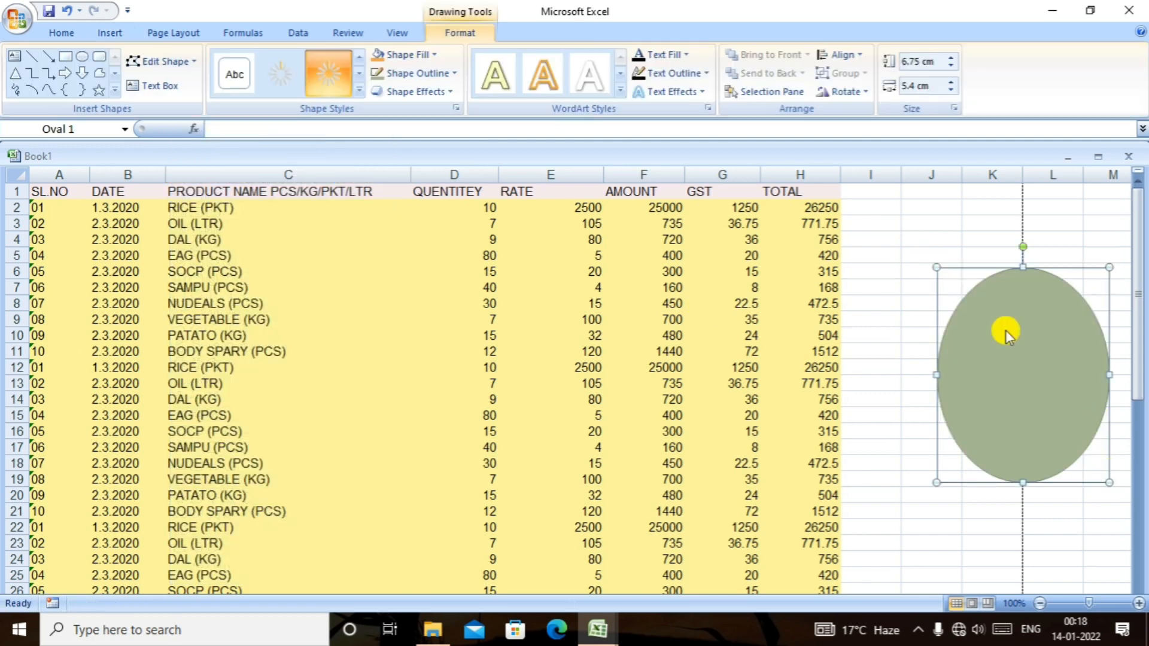
# Fill the oval with orange and make an overlapping copy of it above the original.
pyautogui.click(379, 54)
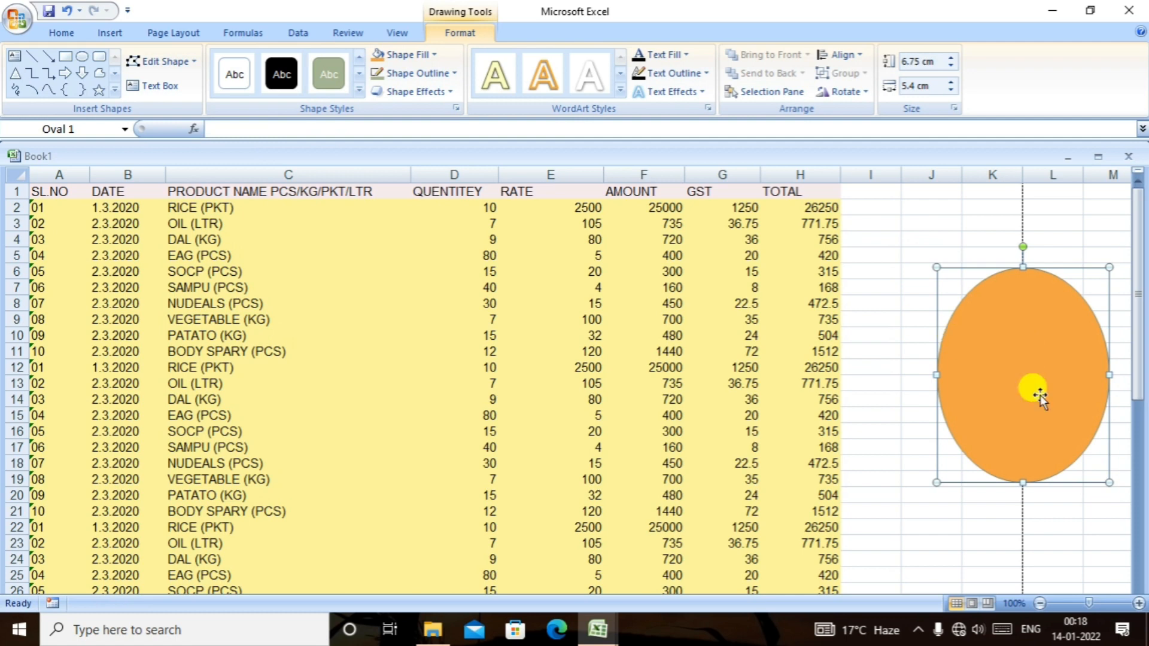
pyautogui.moveTo(1035, 393); pyautogui.dragTo(988, 292)
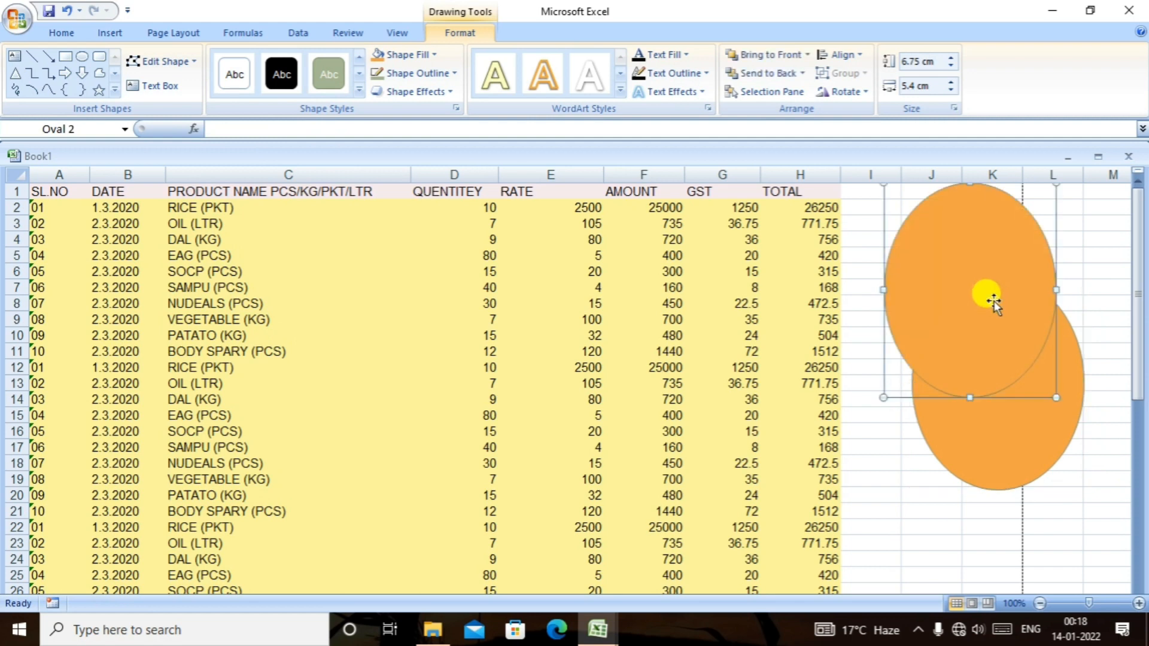
# Fill the copied oval with light yellow and move it over the lower part of the orange oval.
pyautogui.click(432, 55)
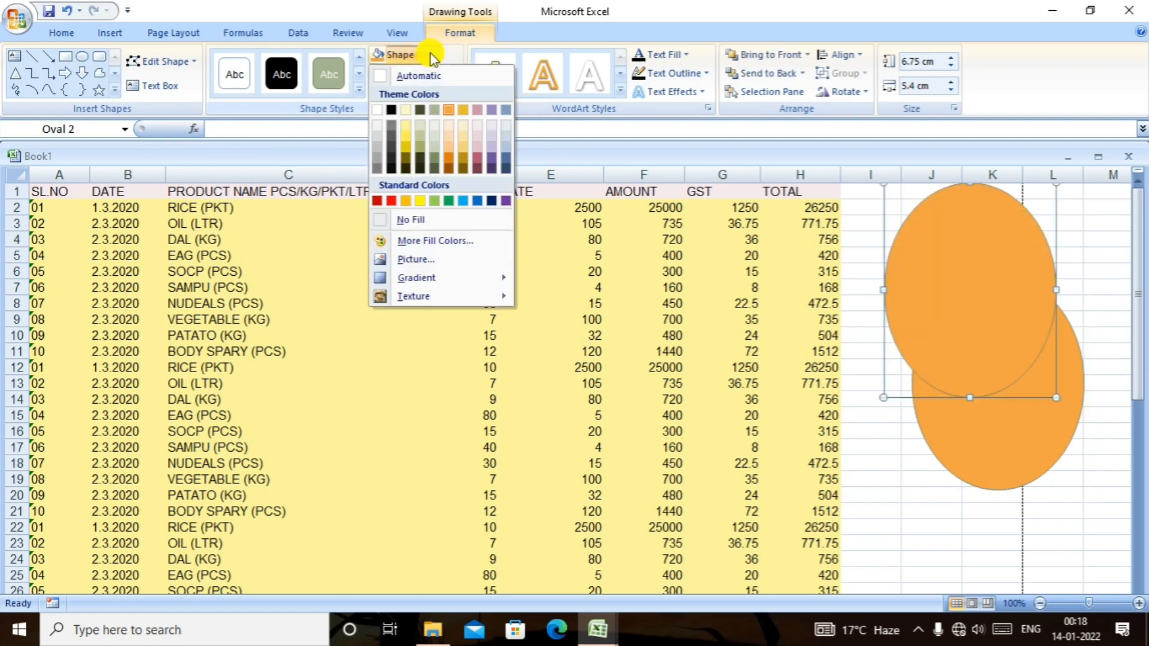
pyautogui.click(412, 127)
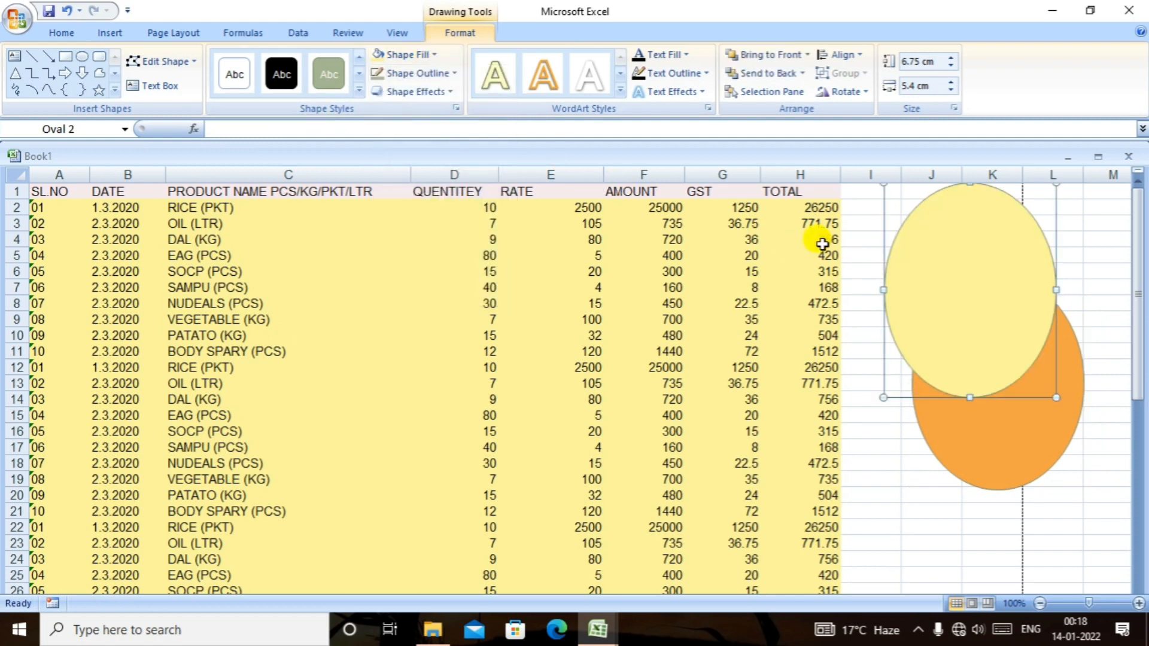
pyautogui.moveTo(957, 272); pyautogui.dragTo(1010, 444)
pyautogui.click(1009, 443)
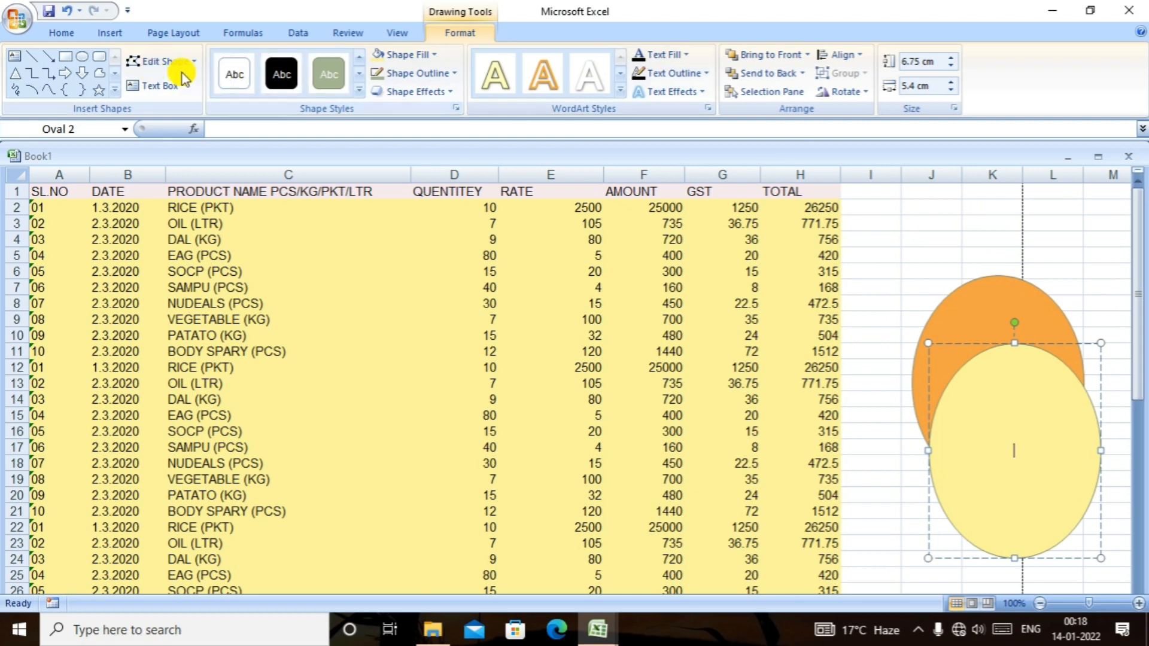
# Set the outline of the light yellow oval to the standard purple colour.
pyautogui.click(451, 76)
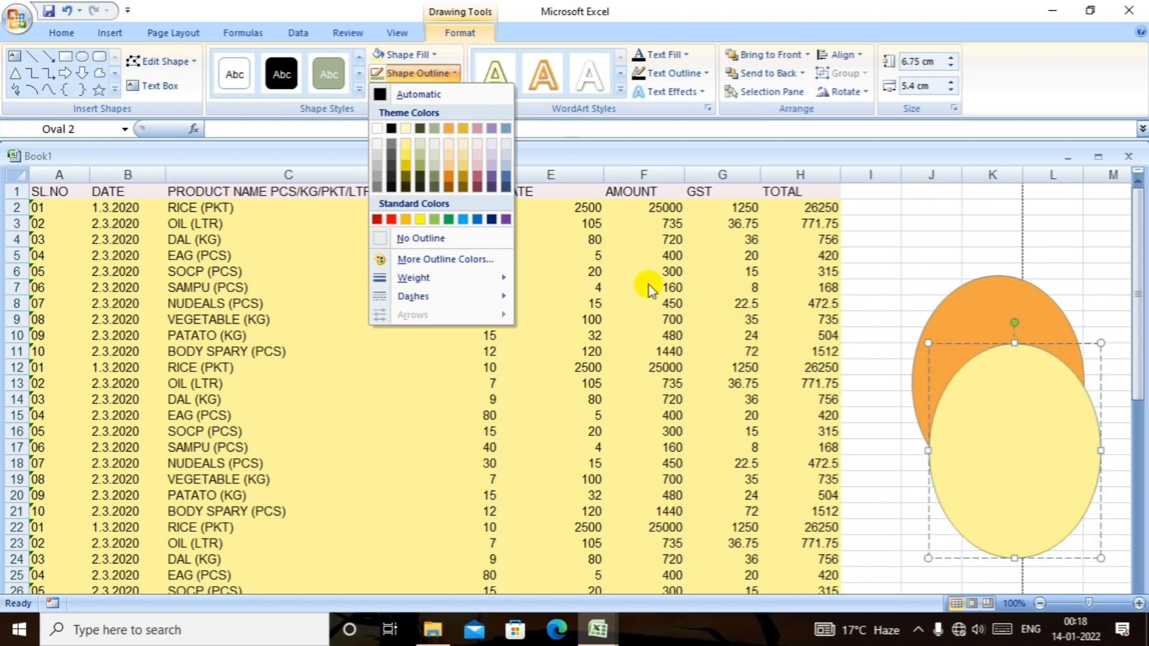
pyautogui.click(915, 373)
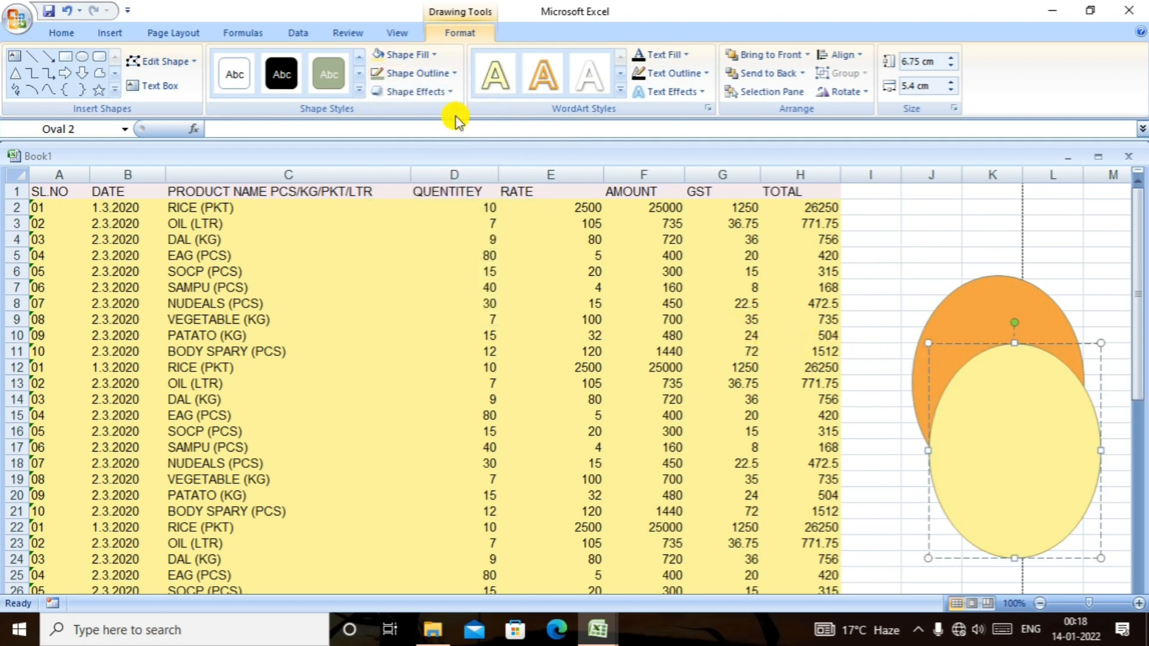
pyautogui.click(452, 78)
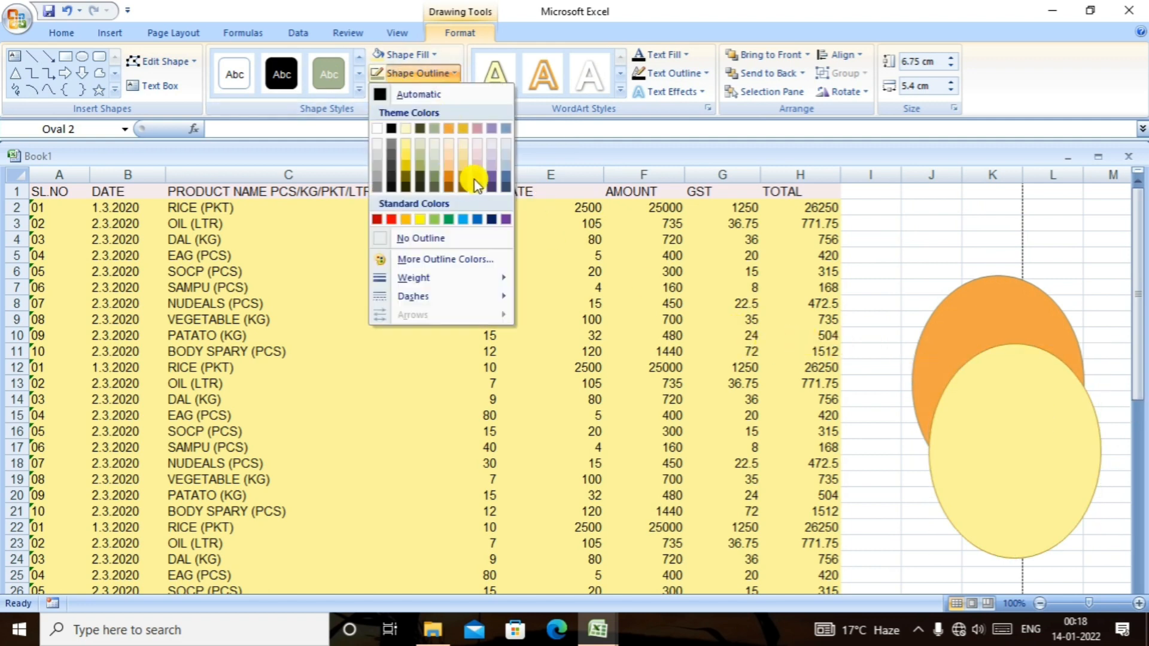
pyautogui.click(505, 219)
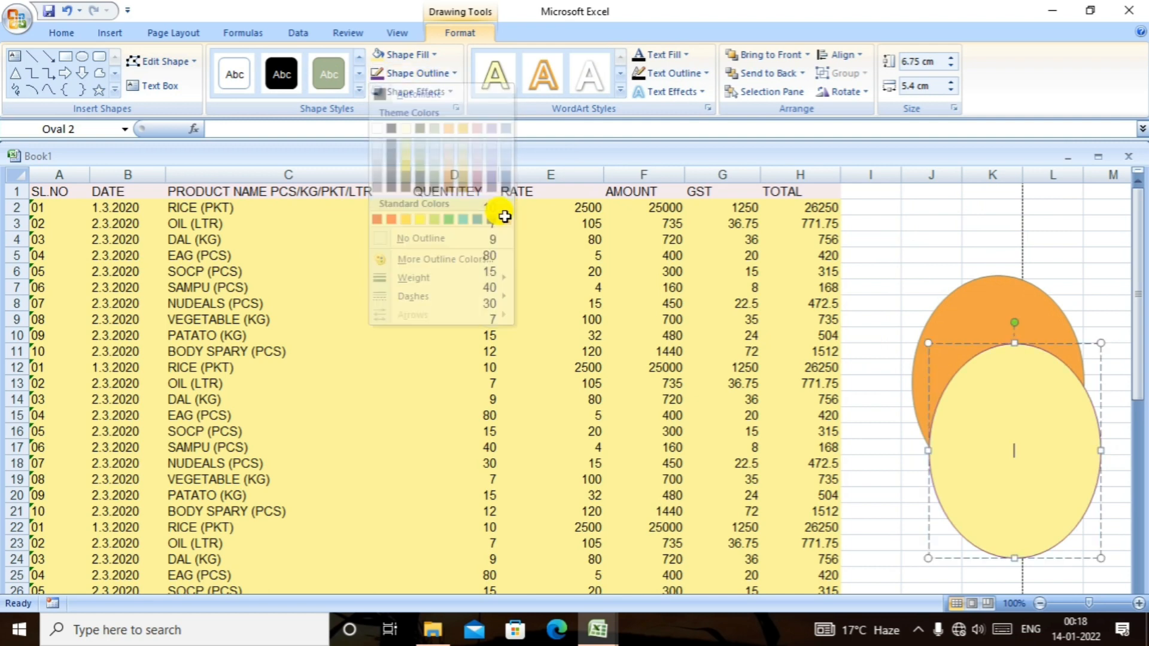
# Give the orange oval an outline in the darkest black theme shade.
pyautogui.click(1007, 283)
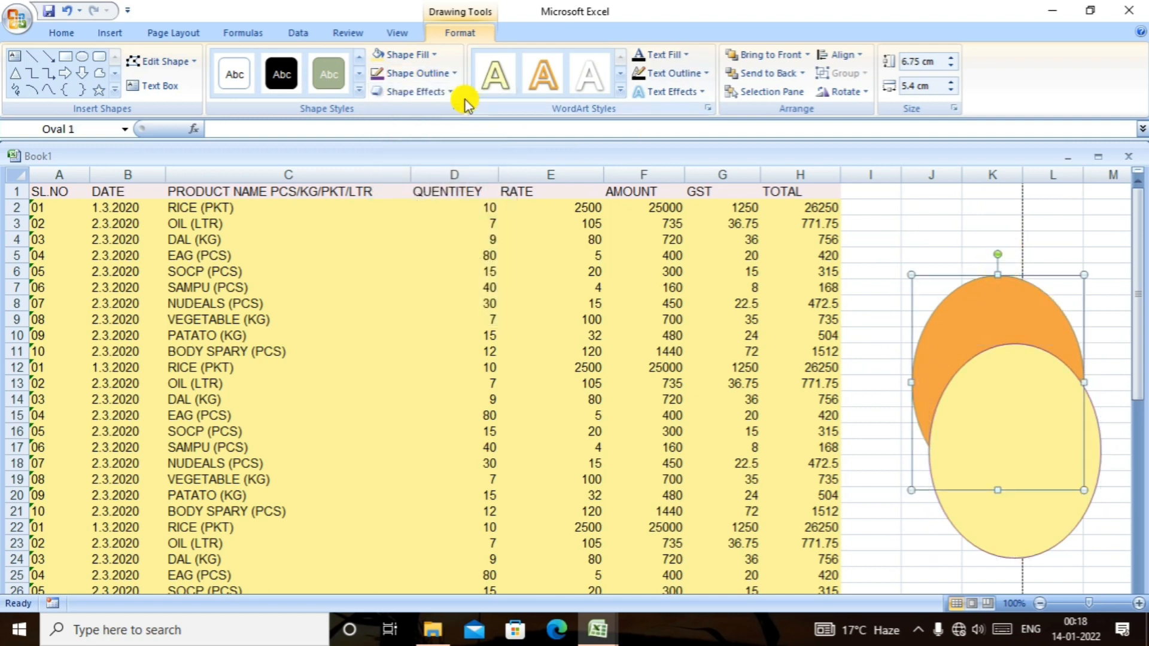
pyautogui.click(450, 75)
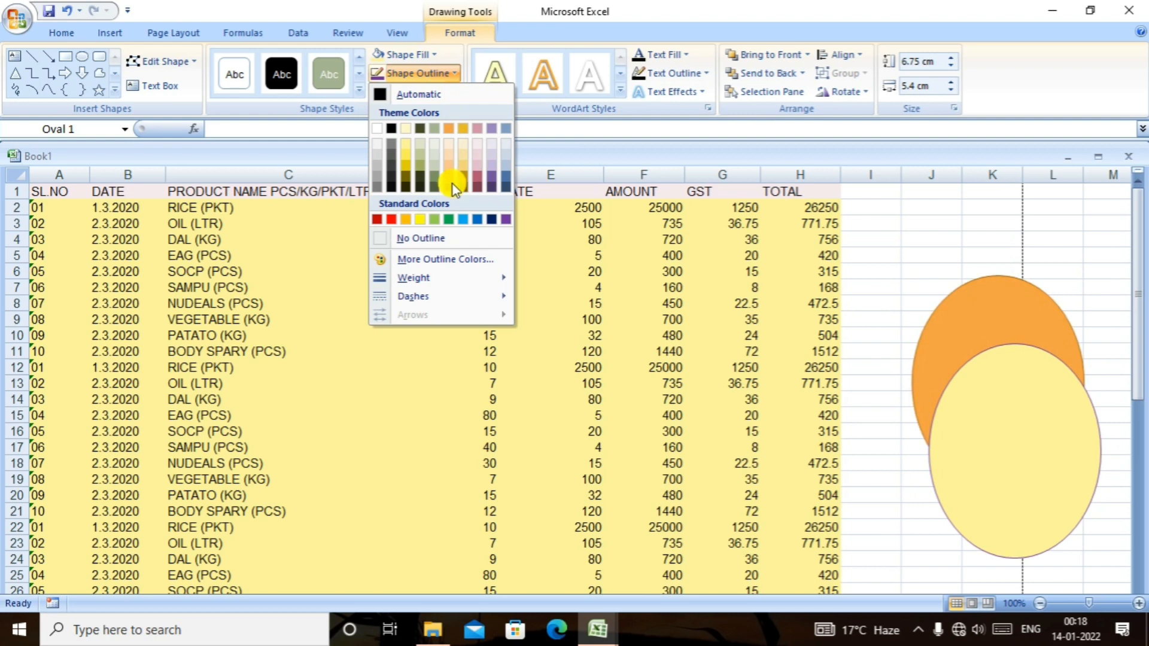
pyautogui.click(392, 185)
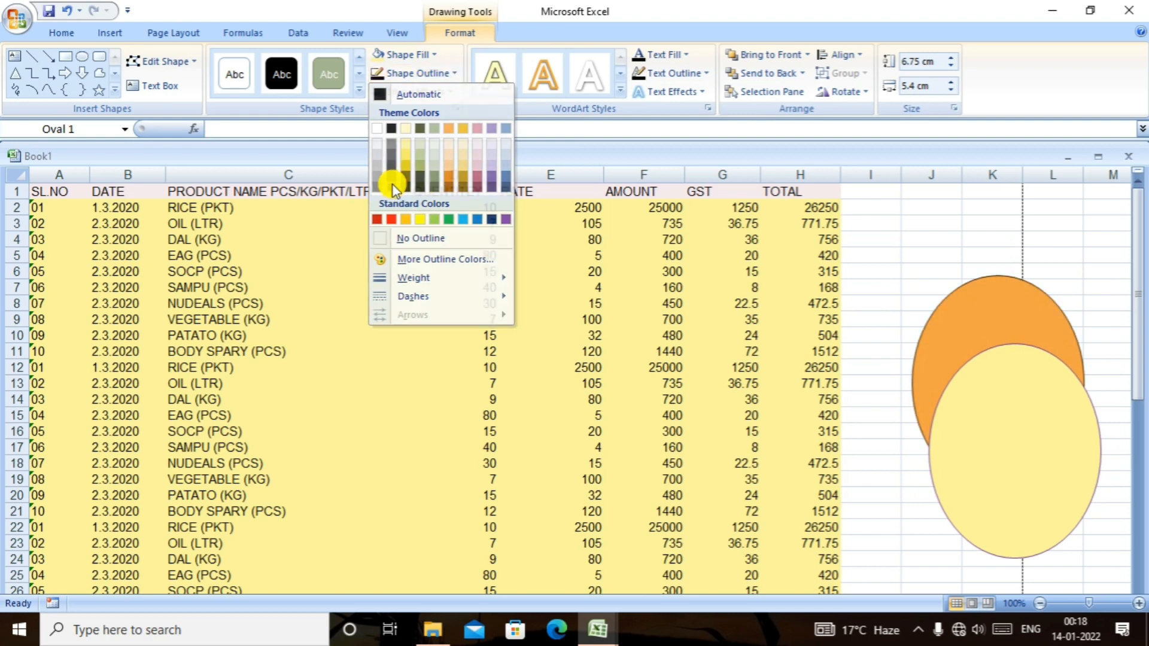
pyautogui.click(923, 203)
# Send the light yellow oval to the back, behind the orange one, and bring it to the front again.
pyautogui.click(1025, 398)
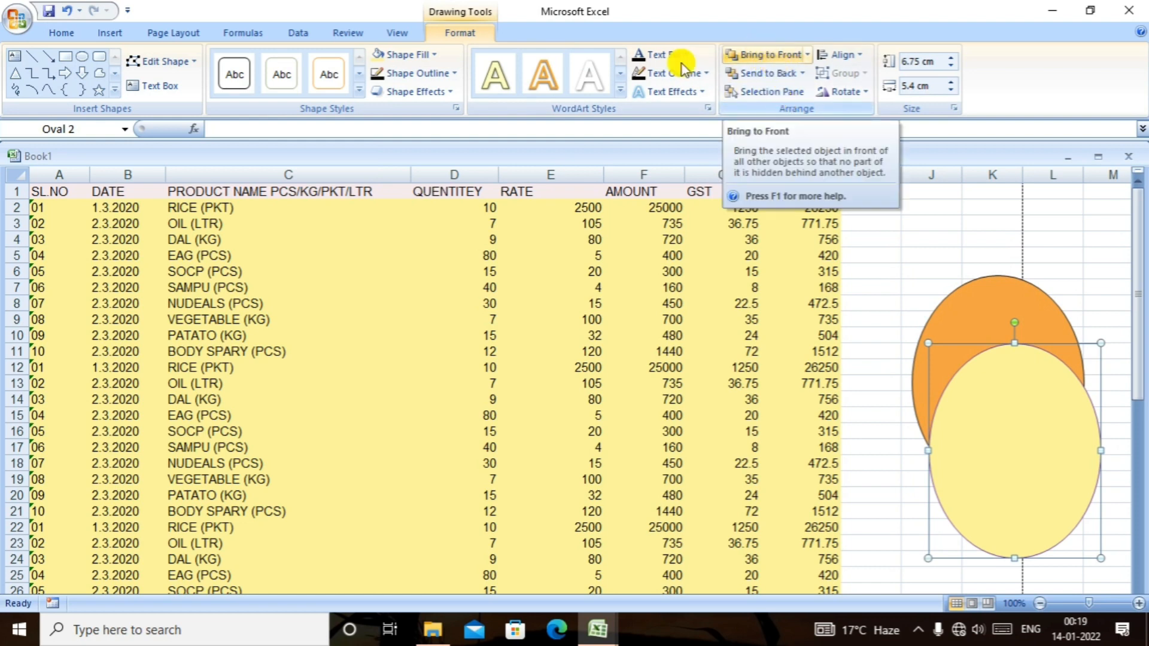
pyautogui.click(171, 30)
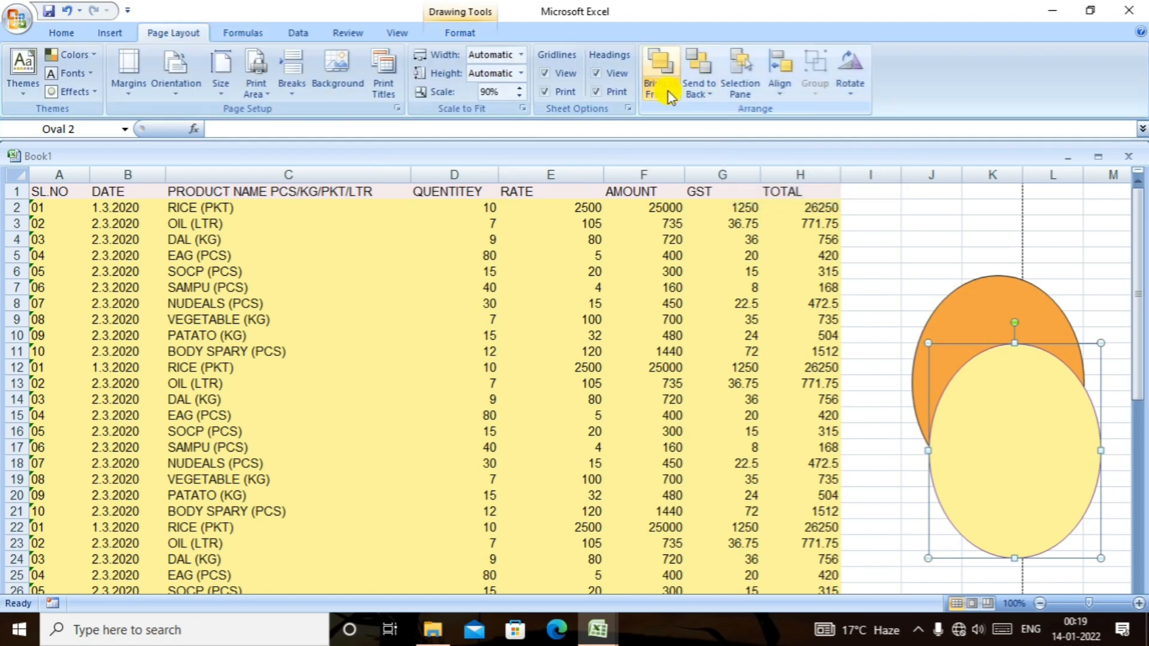
pyautogui.click(705, 98)
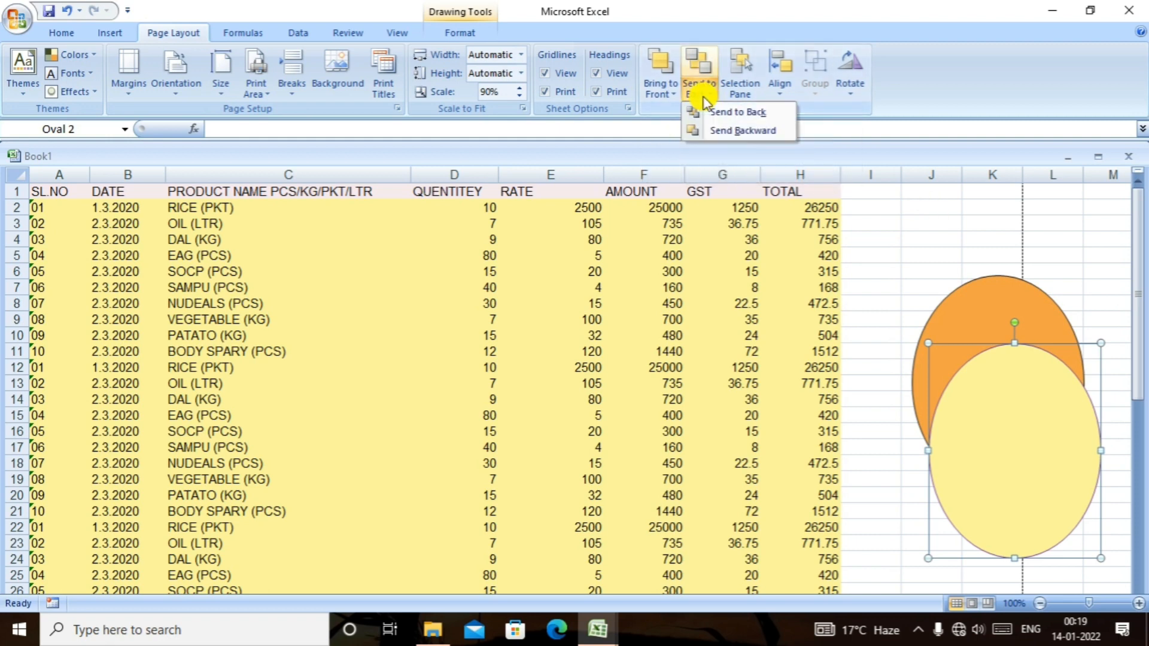
pyautogui.click(736, 112)
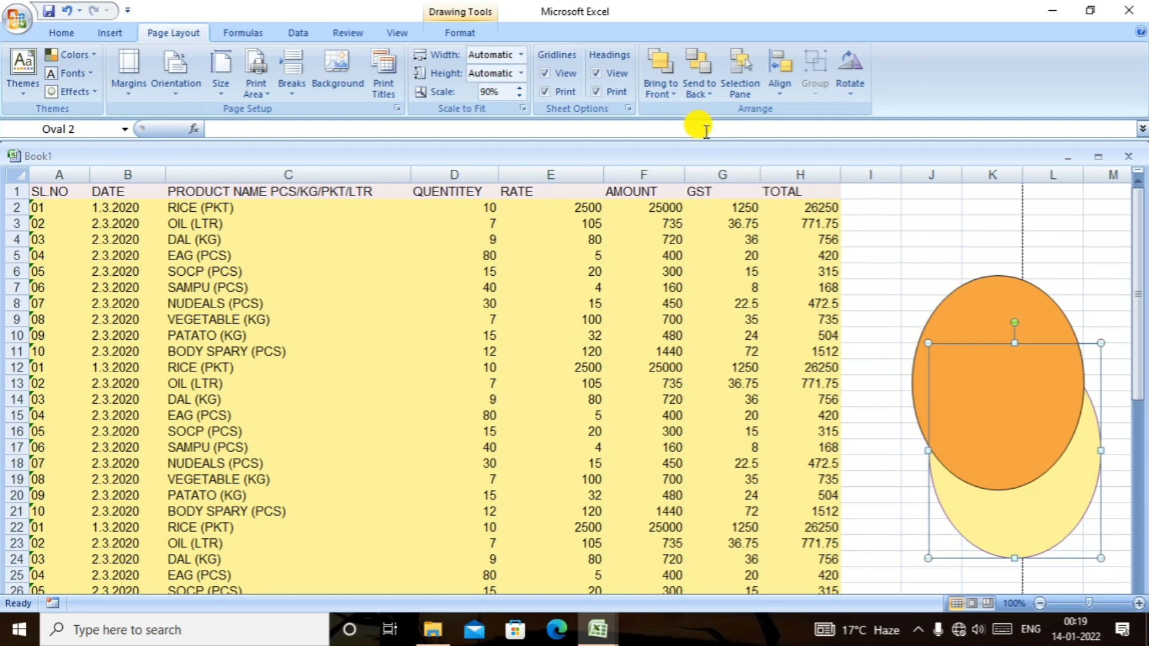
pyautogui.click(661, 90)
pyautogui.click(670, 111)
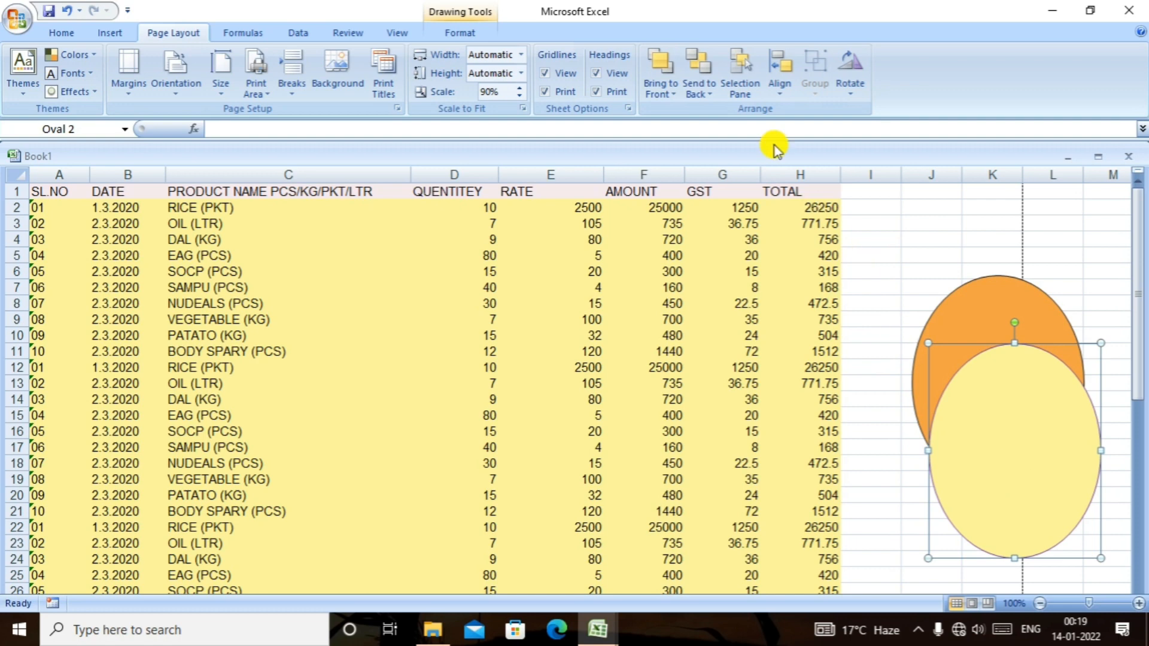
# Hide all shapes on the sheet through the Selection and Visibility list and show them all again.
pyautogui.click(741, 86)
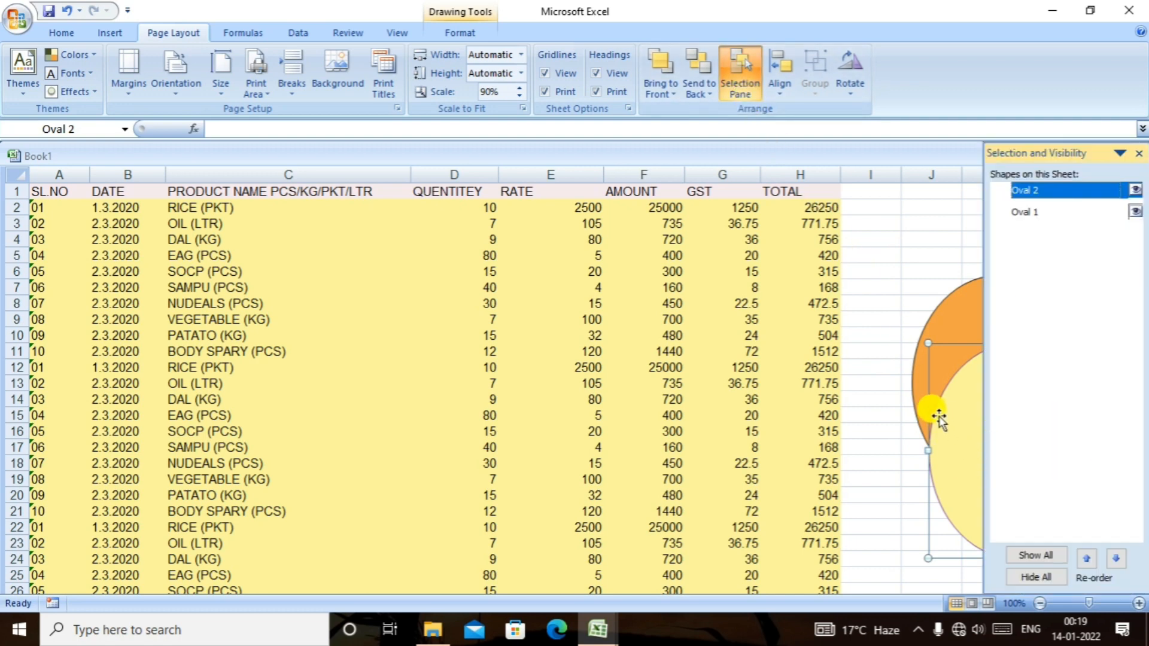
pyautogui.click(1038, 576)
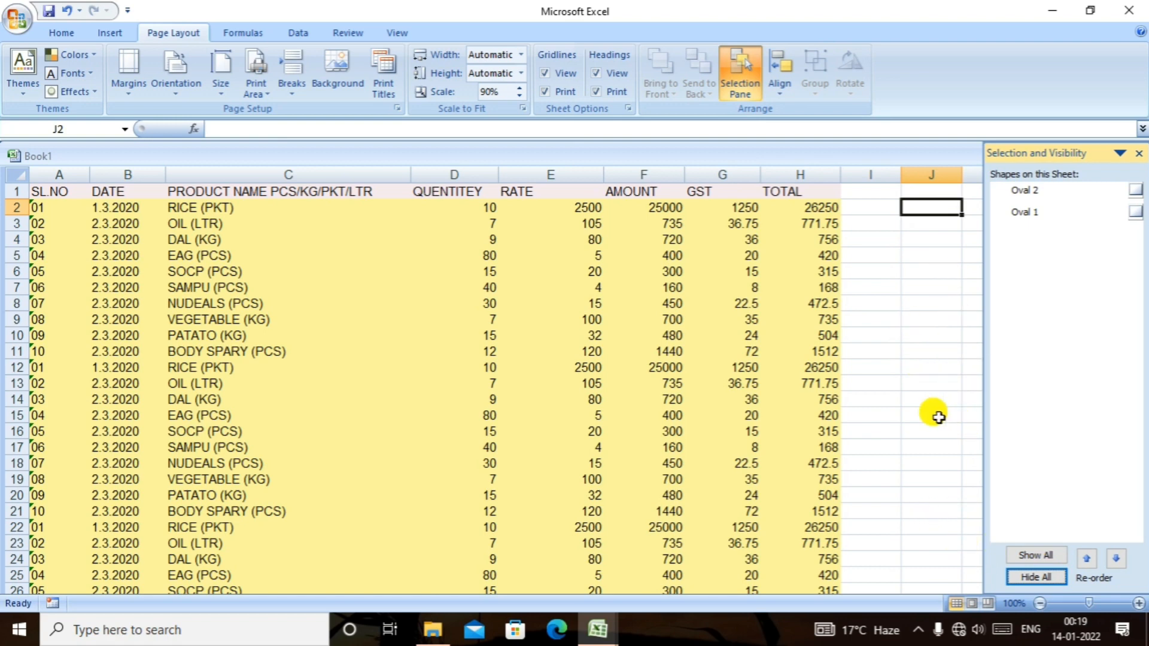
pyautogui.click(1034, 557)
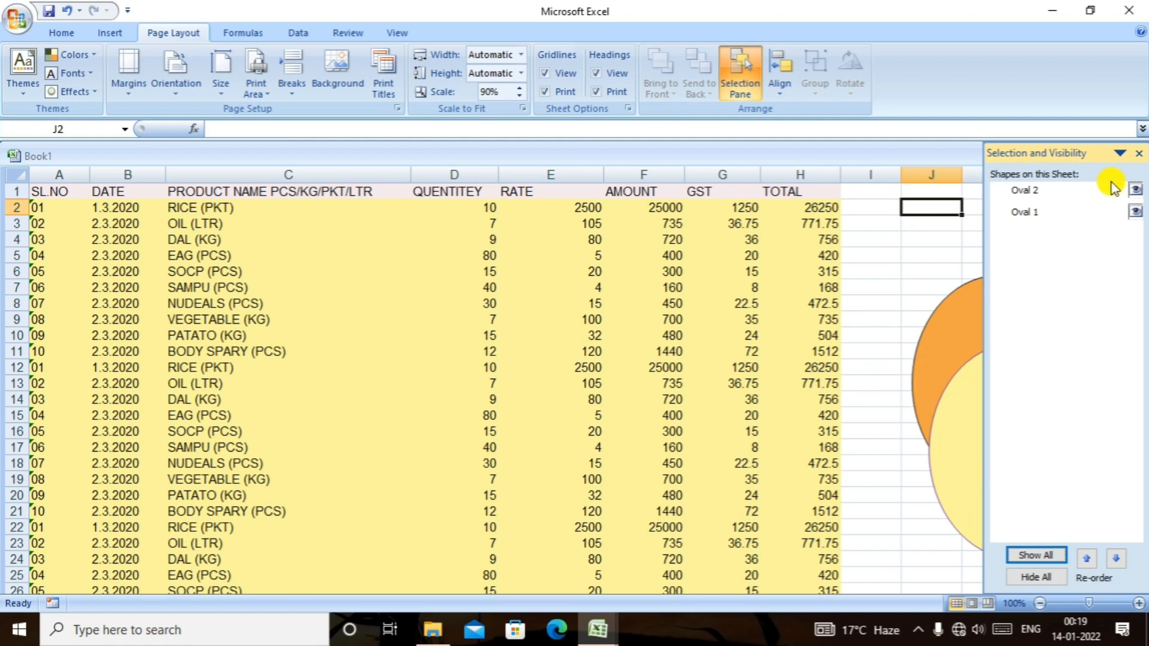
pyautogui.click(1125, 153)
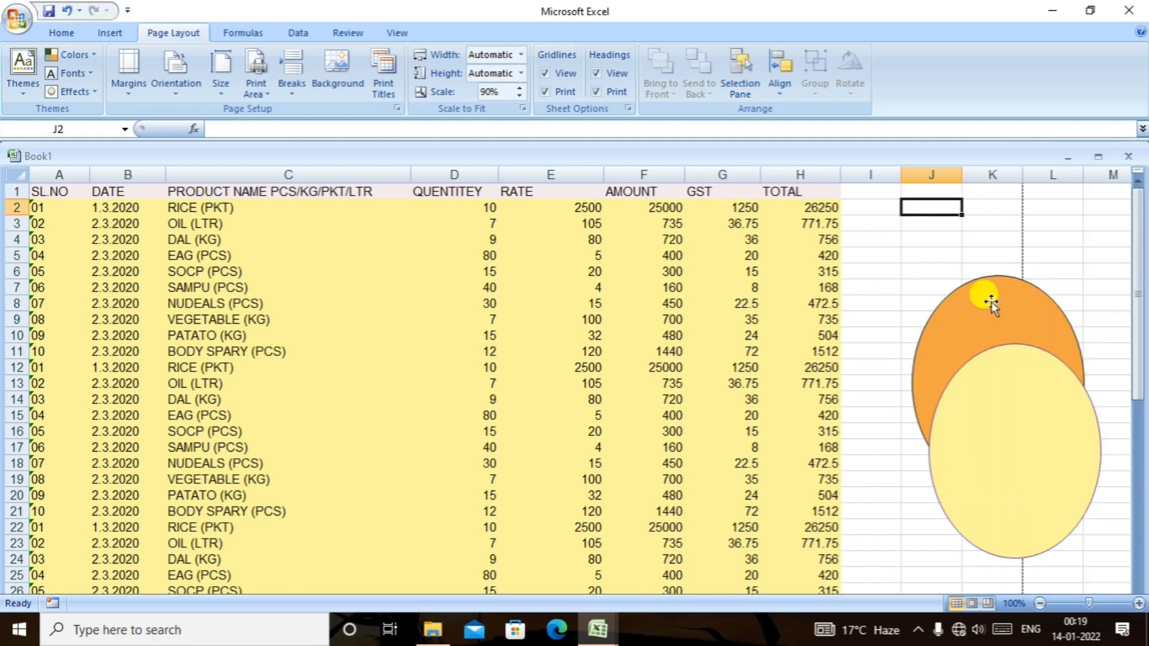
# With the light yellow oval selected, turn the sheet's gridlines off and on again through the alignment options.
pyautogui.click(1005, 400)
pyautogui.click(780, 87)
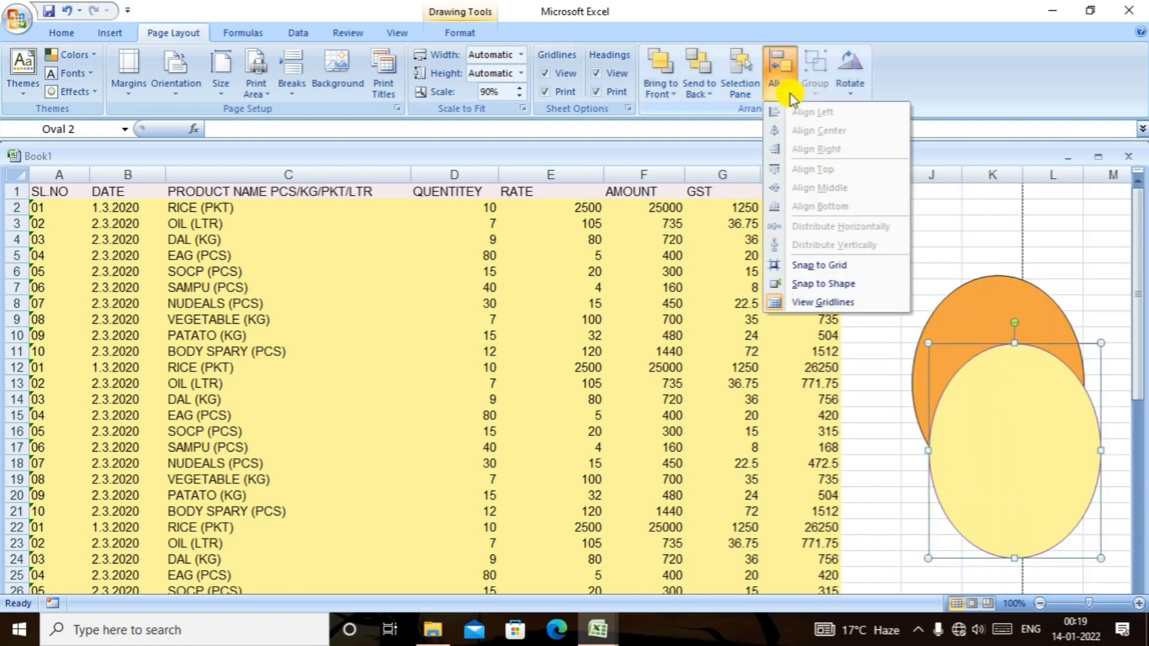
pyautogui.click(828, 303)
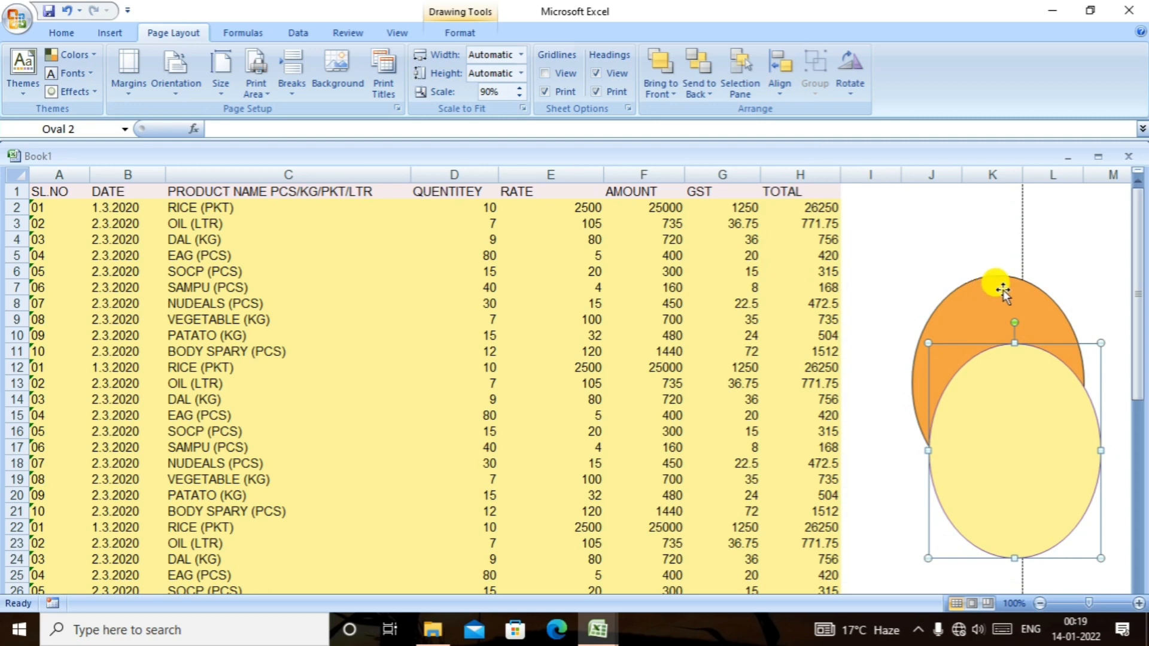
pyautogui.click(780, 74)
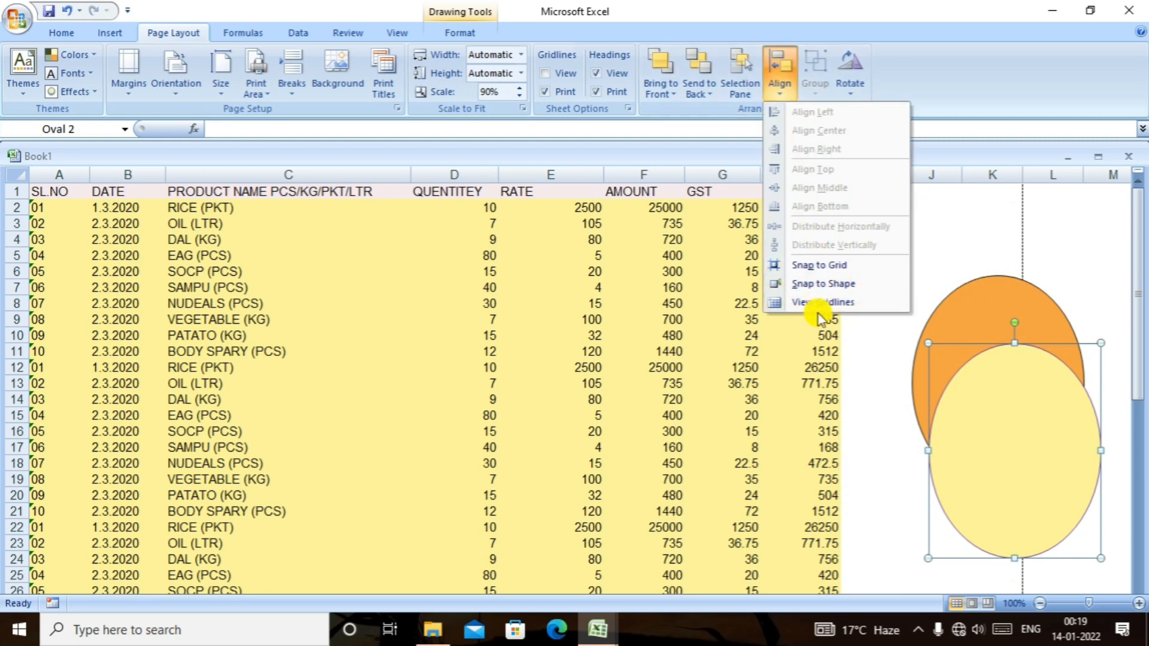
pyautogui.click(829, 303)
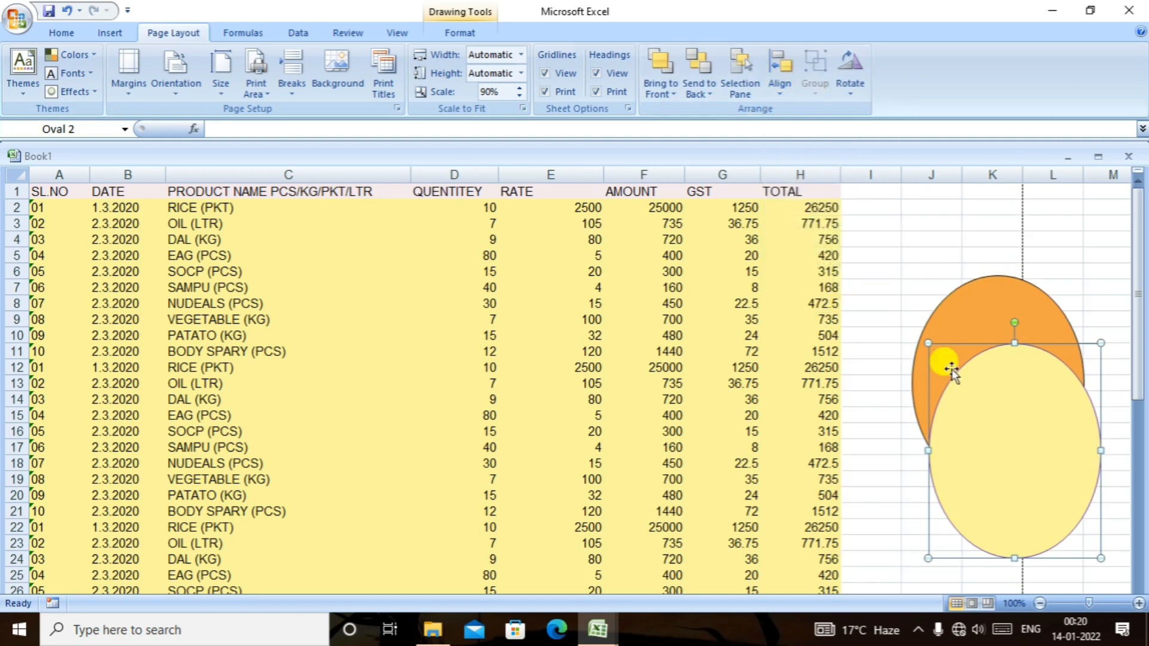
# Turn on Snap to Grid for the shapes on the sheet.
pyautogui.click(787, 88)
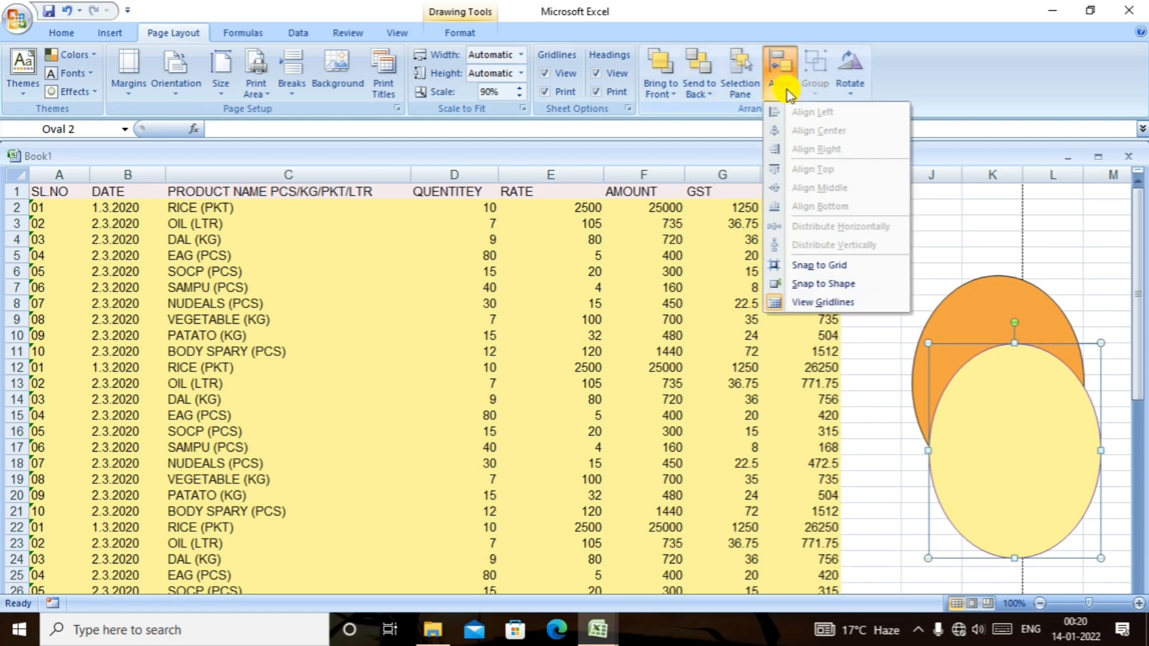
pyautogui.click(823, 270)
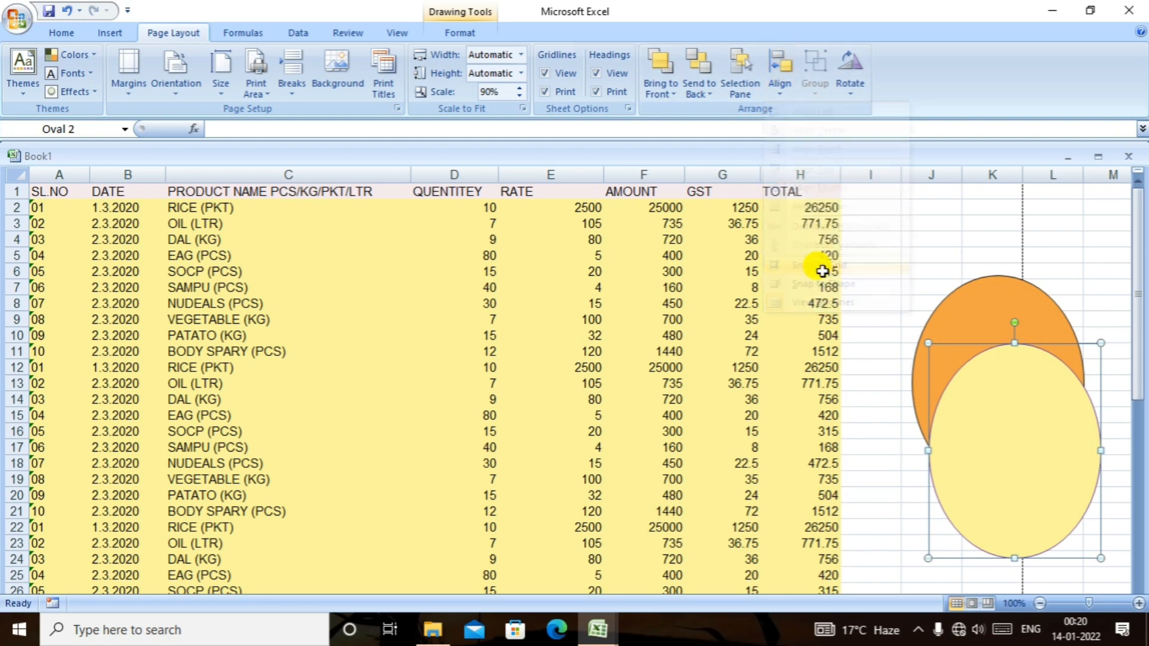
pyautogui.click(784, 95)
pyautogui.click(965, 196)
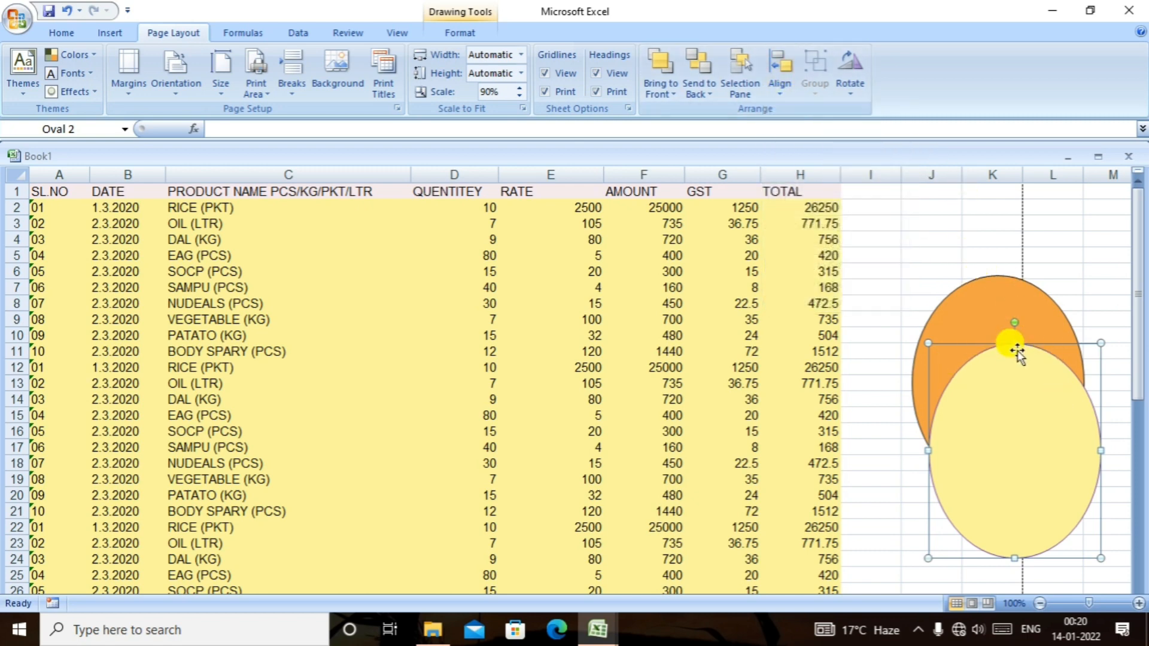
# Rotate the light yellow oval right by 90° and flip it horizontally.
pyautogui.click(847, 87)
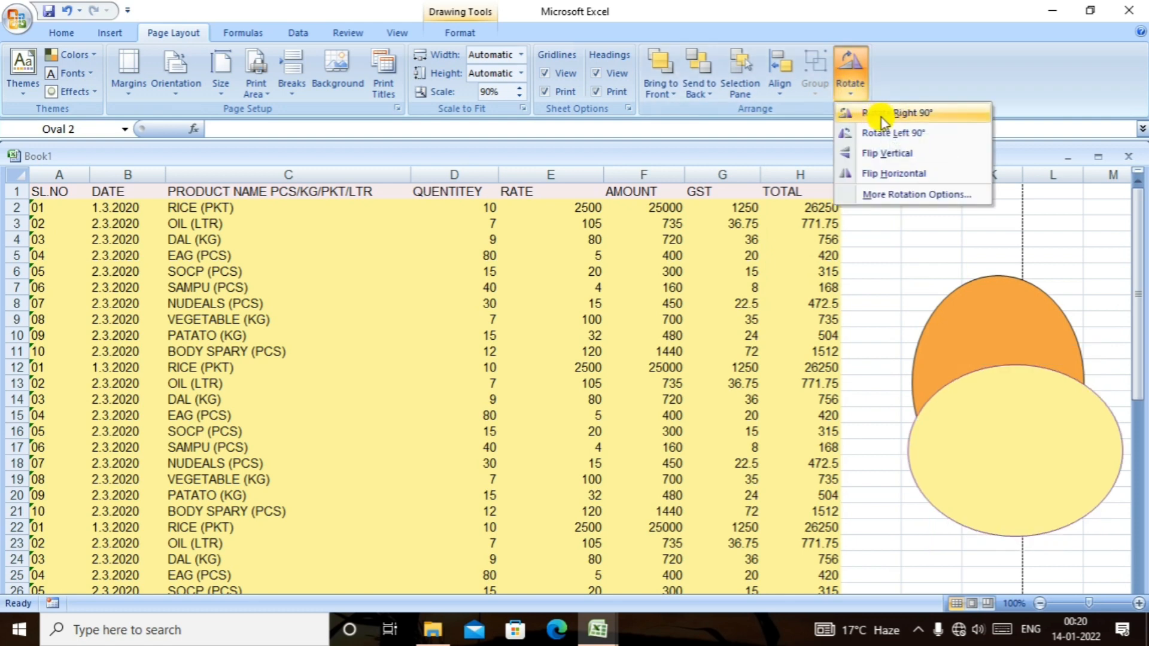
pyautogui.click(898, 117)
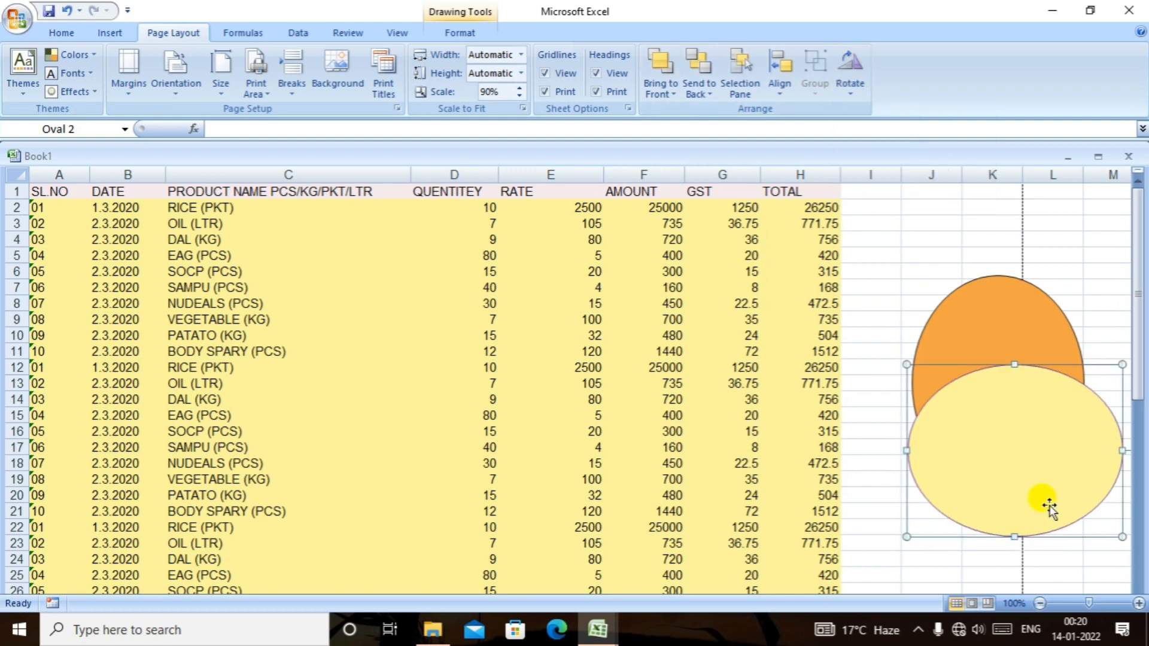
pyautogui.click(855, 94)
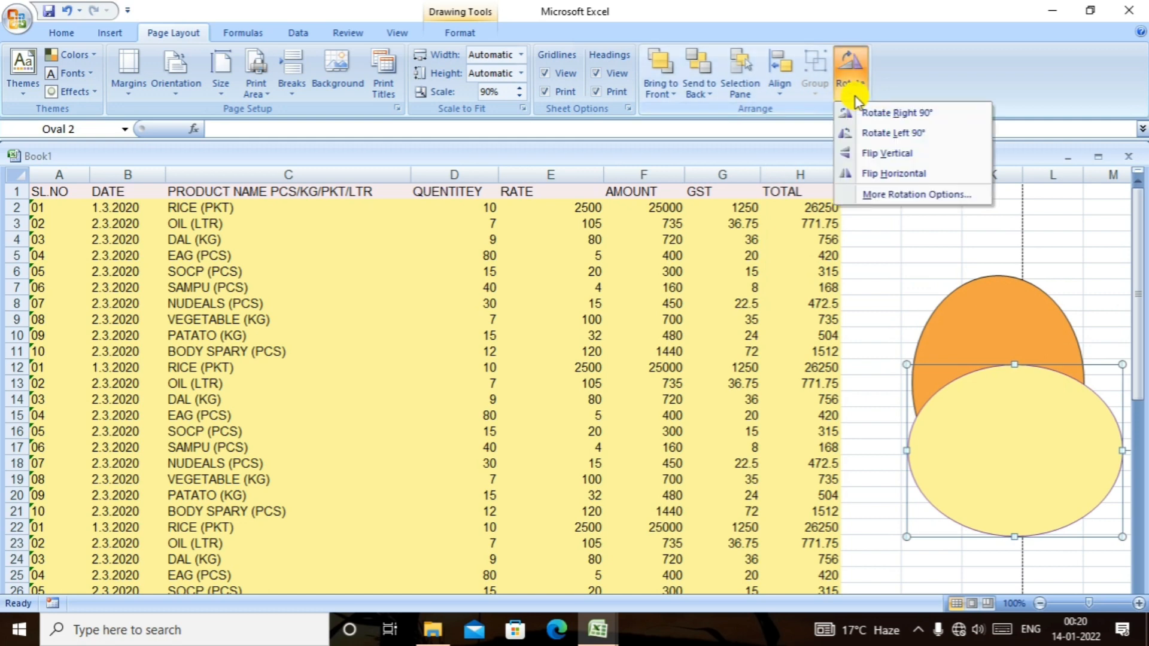
pyautogui.click(892, 173)
pyautogui.click(1023, 234)
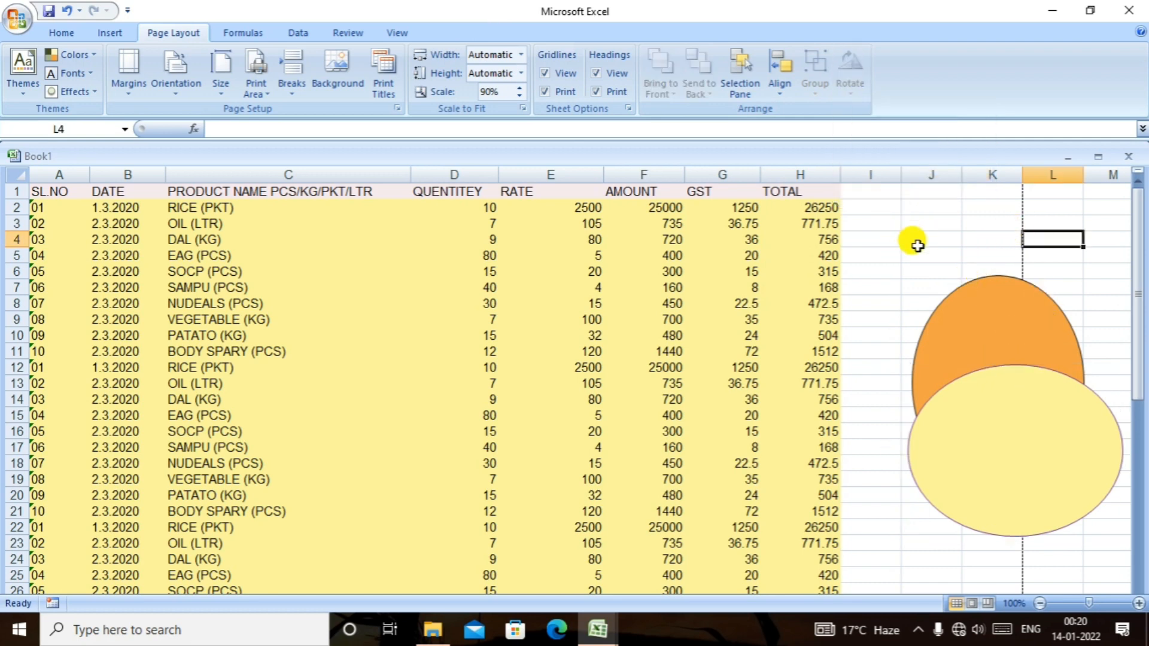
pyautogui.click(621, 227)
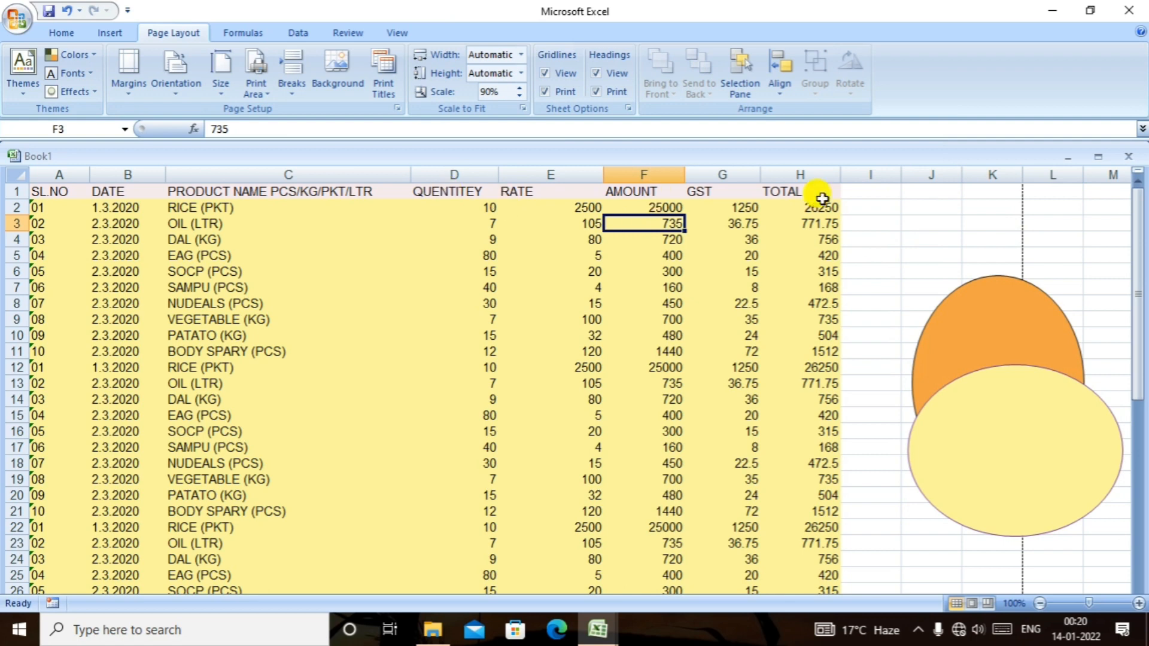